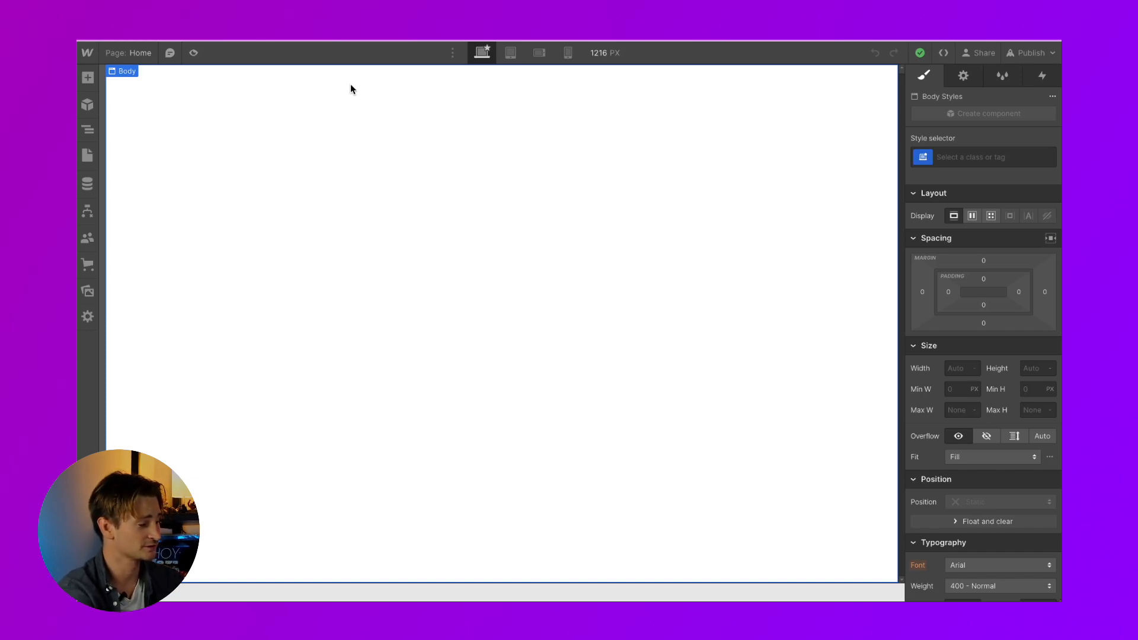
Add a section to the page body, give it the class Section Banner, and set its height to 100 VH
key("ctrl+e")
type("sect")
key("Return")
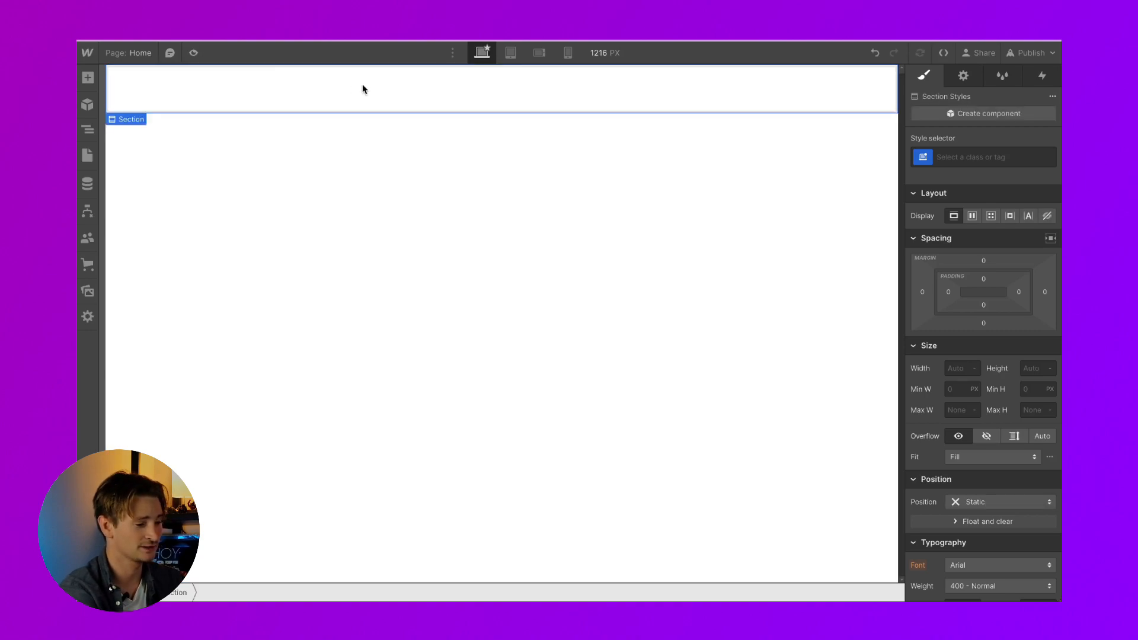
left_click(1003, 155)
type("Sectio")
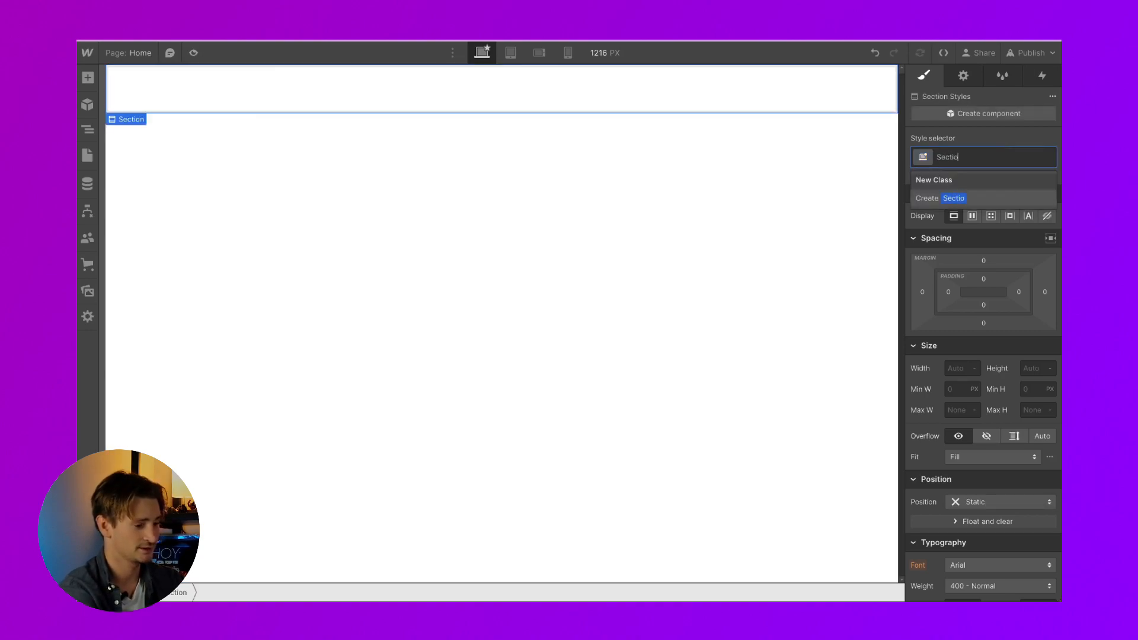
type("n Banner")
key("Return")
left_click(1035, 369)
key("Return")
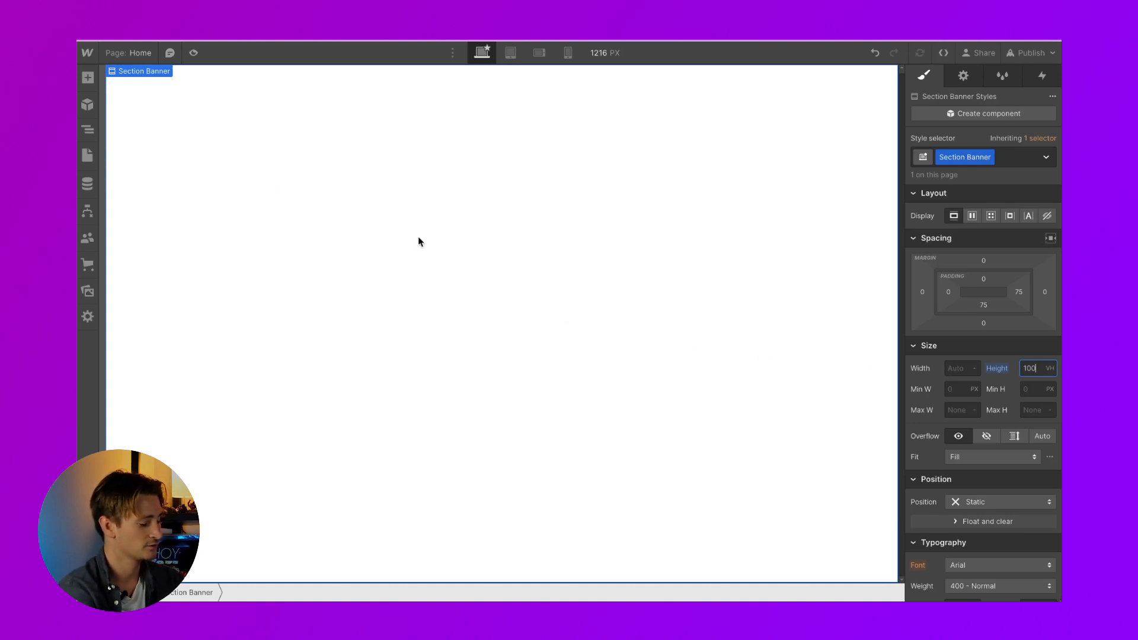
Insert an image element into the Section Banner and upload Bg Lake.jpg from the Assets folder as its source
key("ctrl+k")
type("im")
key("Return")
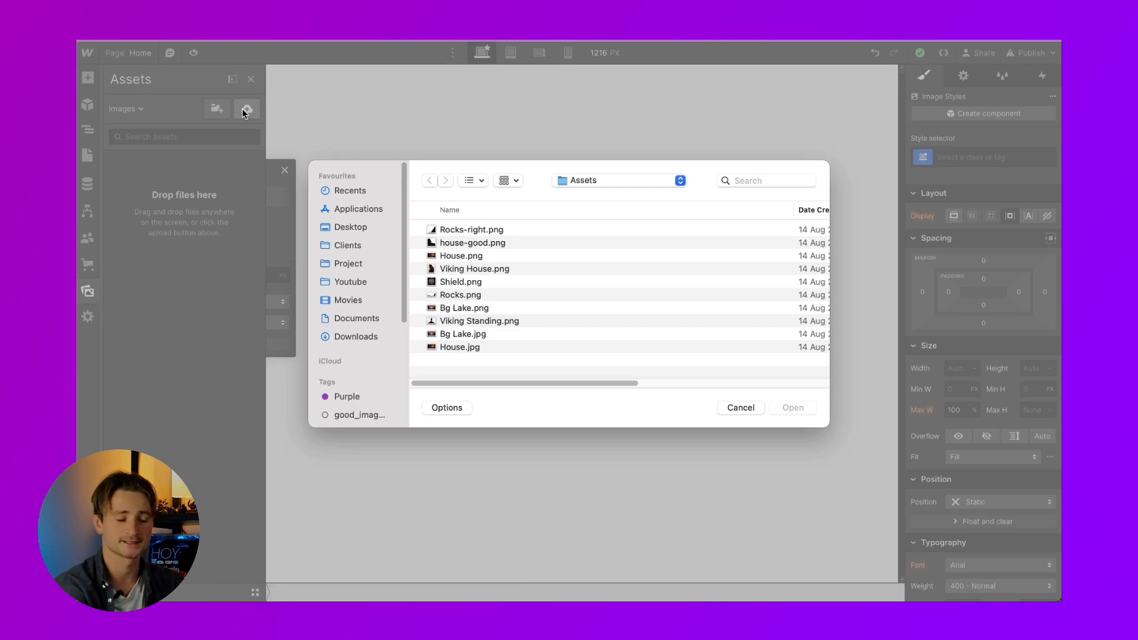
left_click(460, 335)
key("space")
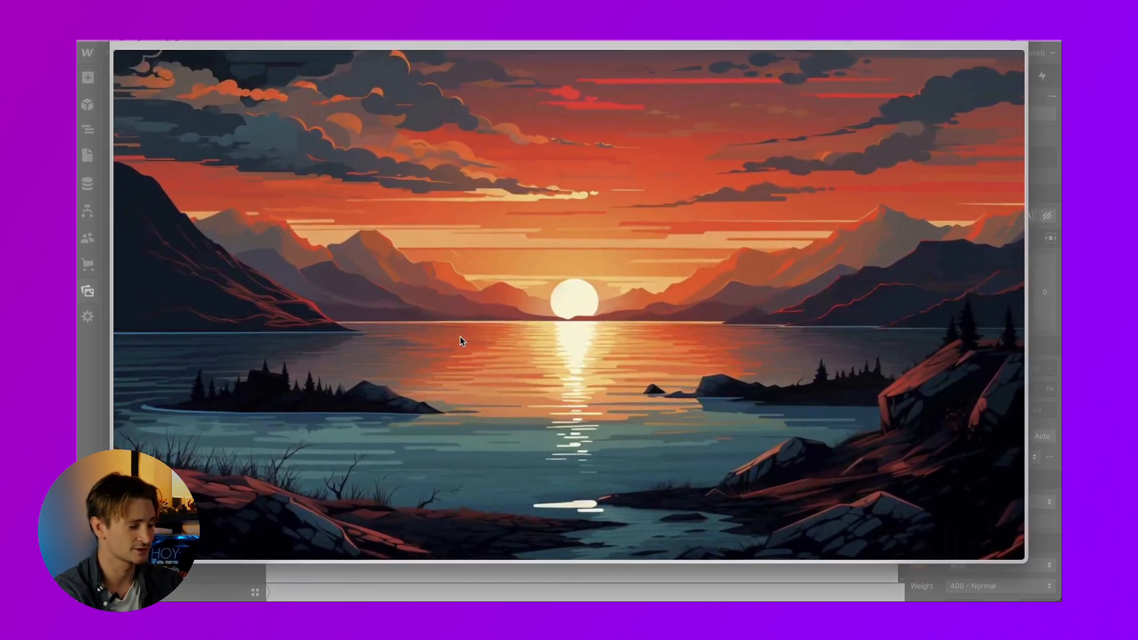
key("space")
left_click(781, 405)
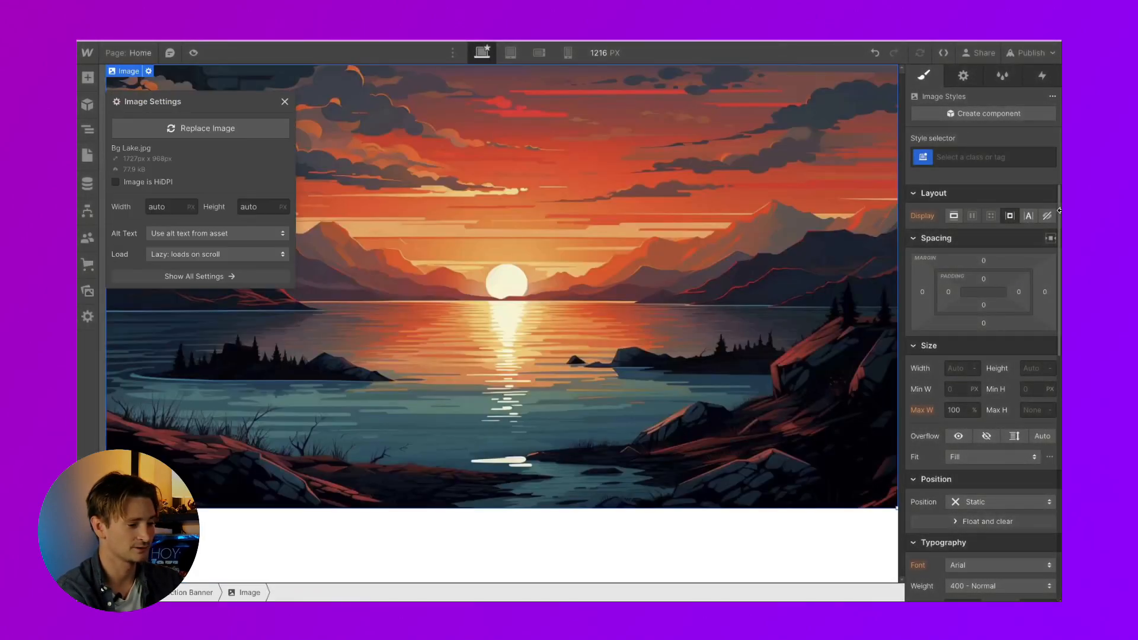
Give the lake image a new class named Parallax Bg
left_click(973, 158)
type("Paral")
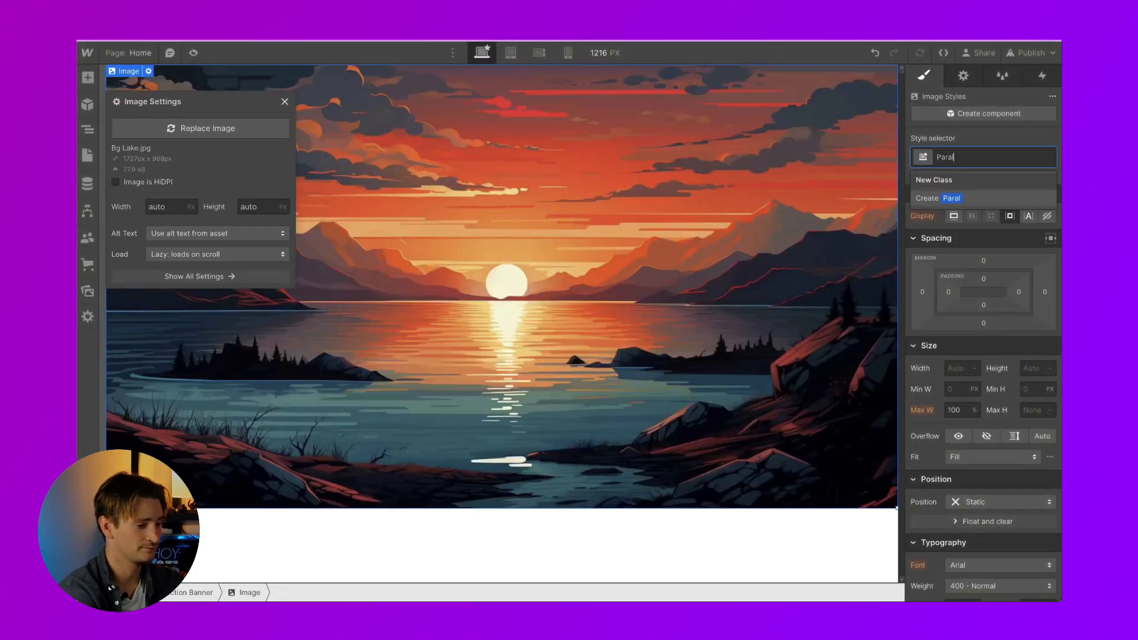
type("lax Bg")
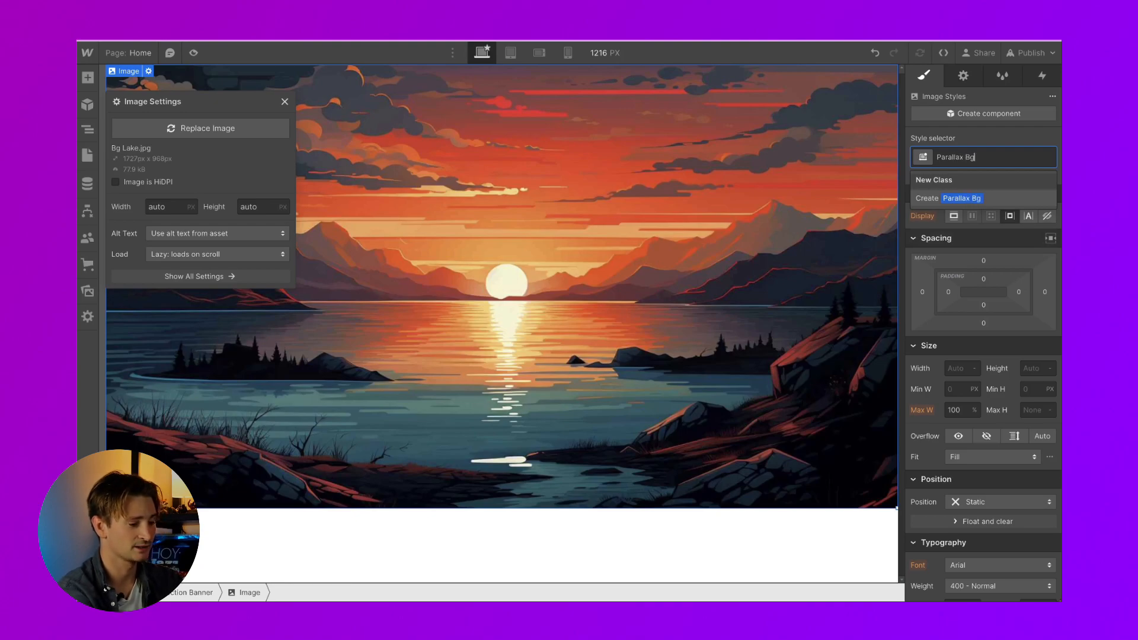
key("Return")
Set the Parallax Bg image to 100% height and 100% width with the Cover fit, and dismiss its image settings
left_click(1036, 368)
type("100%")
key("Return")
left_click(958, 366)
type("1")
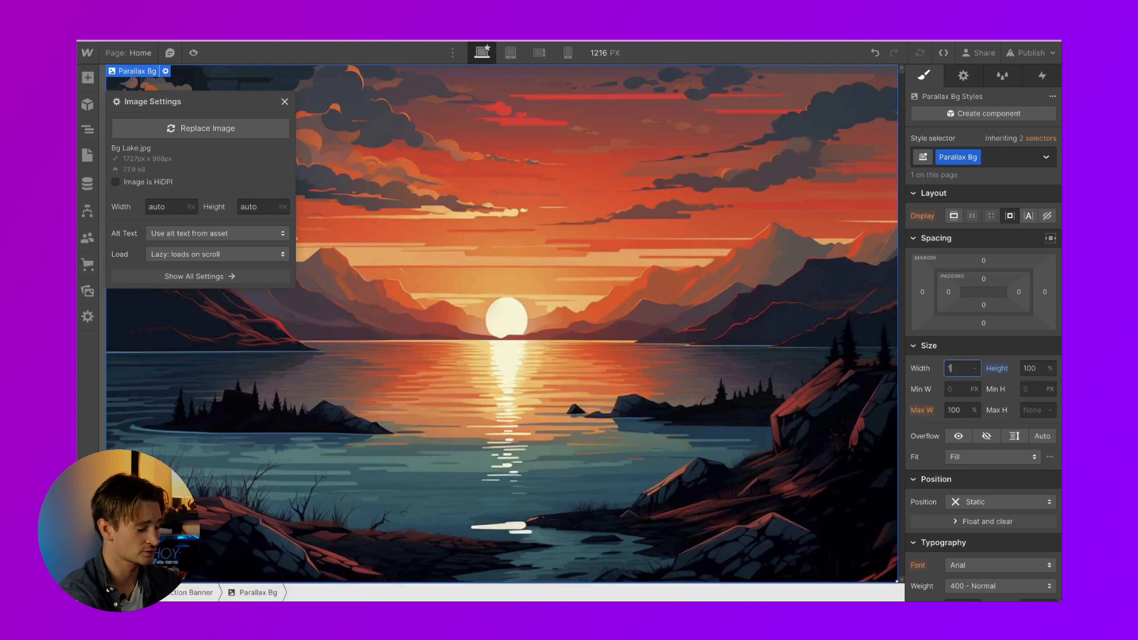
type("00%")
key("Return")
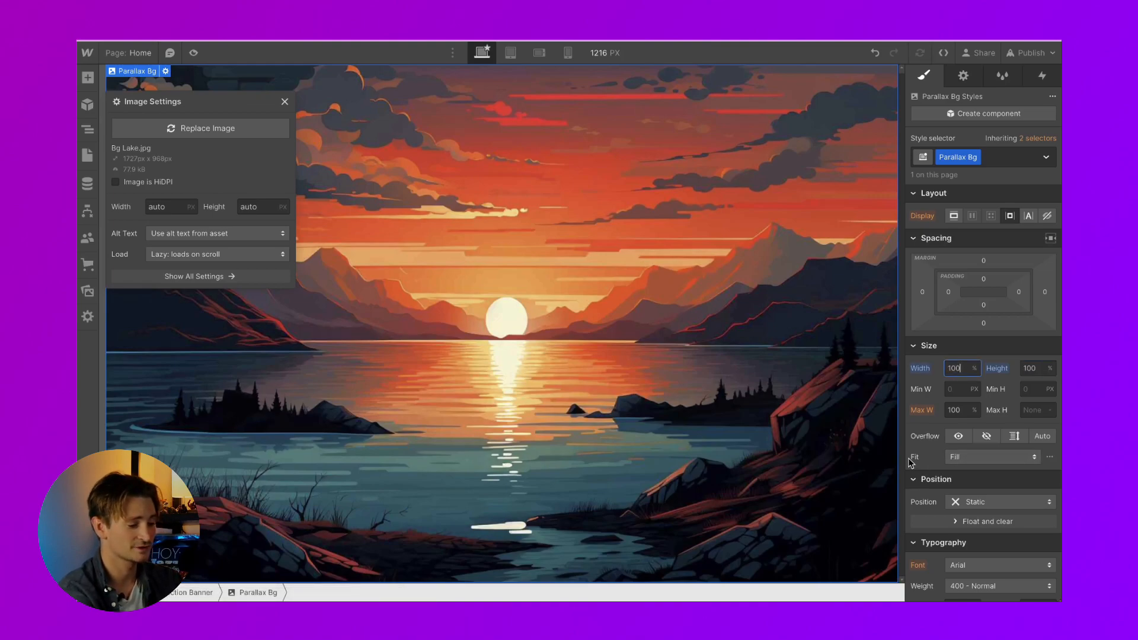
left_click(959, 463)
left_click(963, 486)
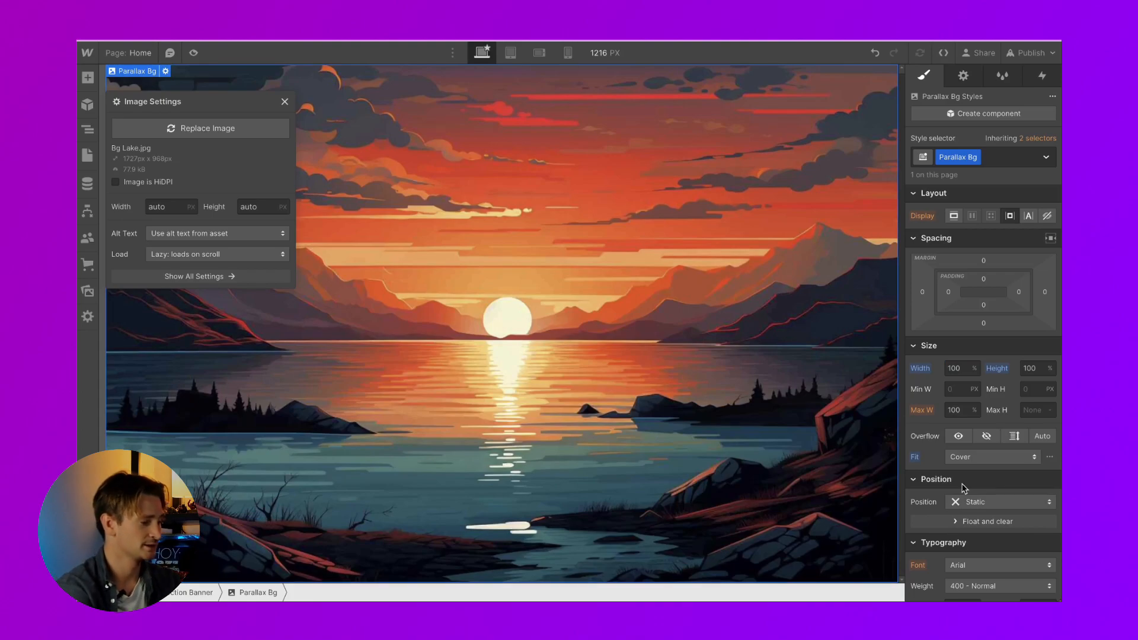
left_click(285, 102)
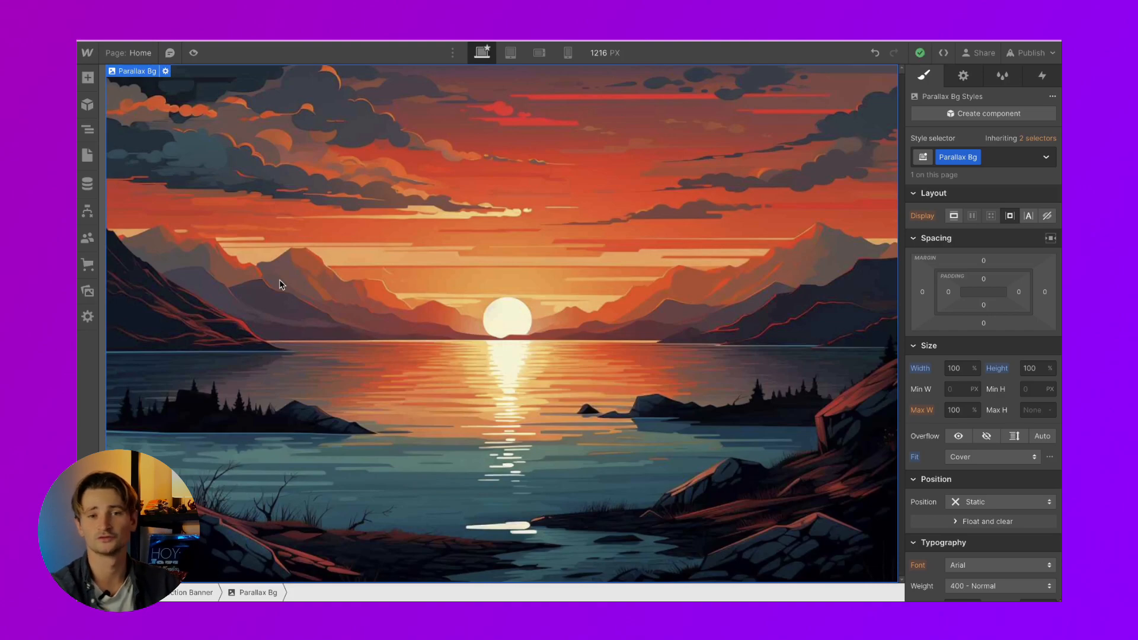
Insert a second image element in the banner and upload Viking Standing.png as its source
key("ctrl+e")
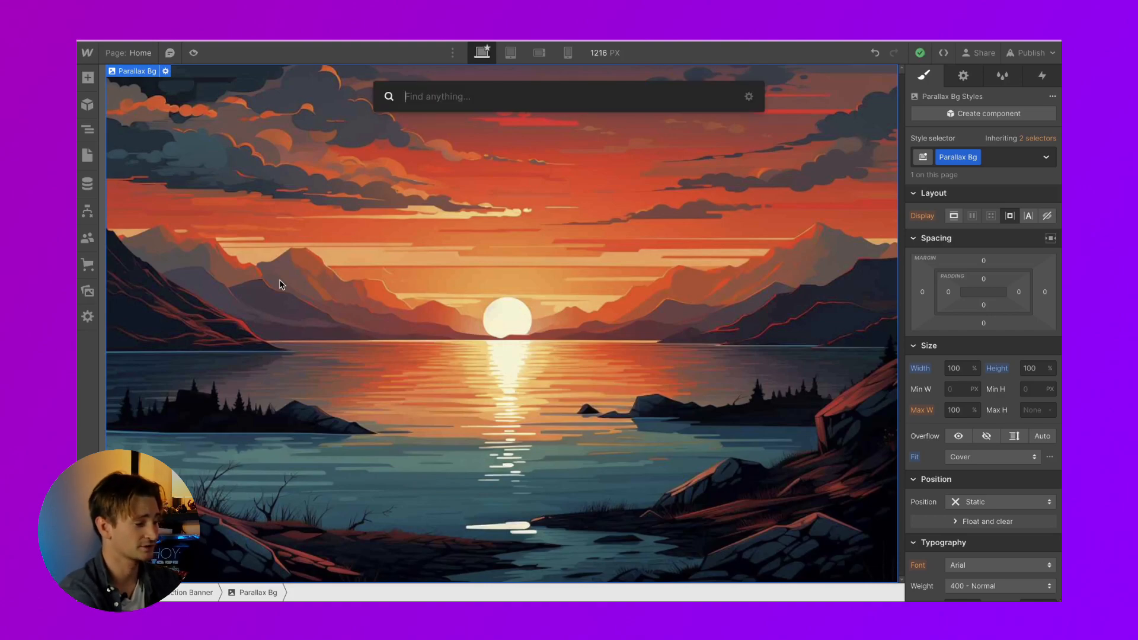
type("image")
key("Return")
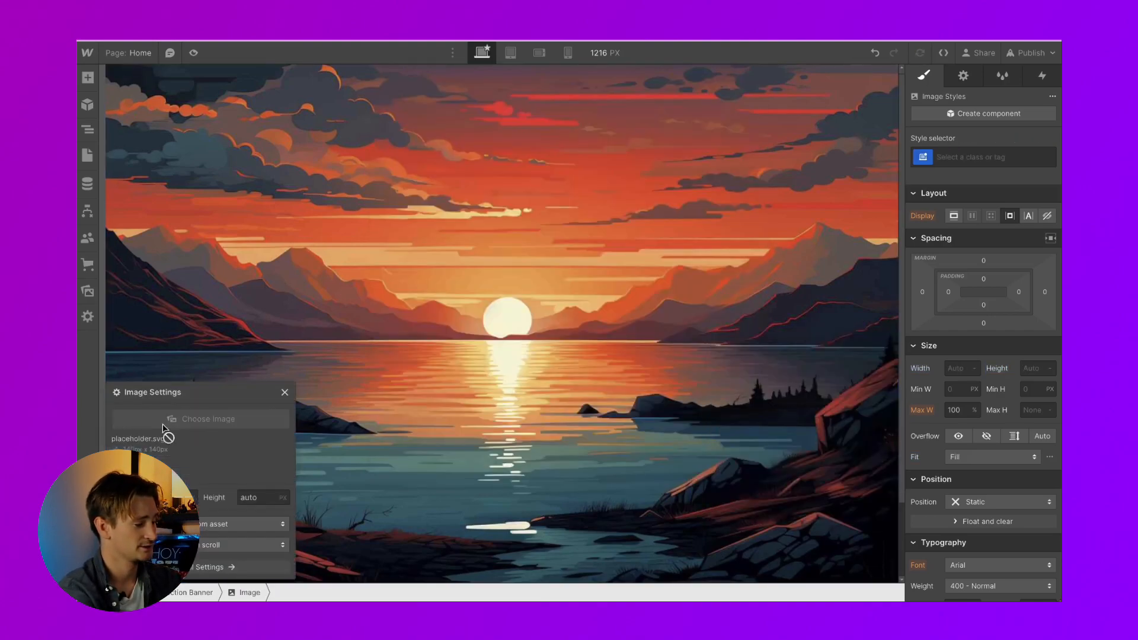
left_click(169, 419)
left_click(247, 109)
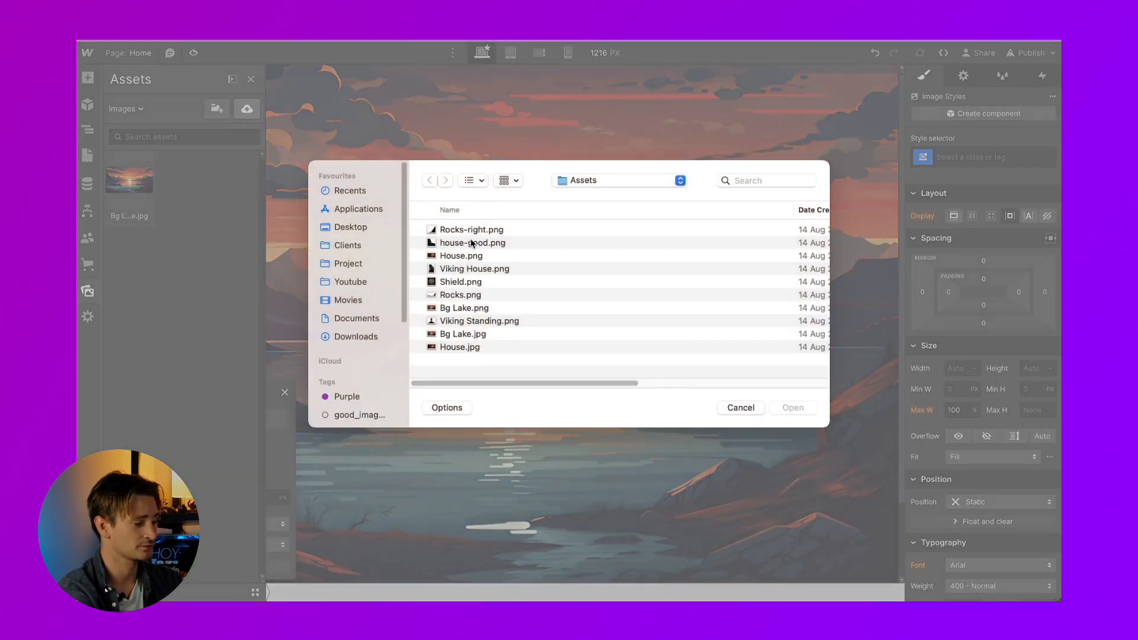
left_click(464, 322)
key("space")
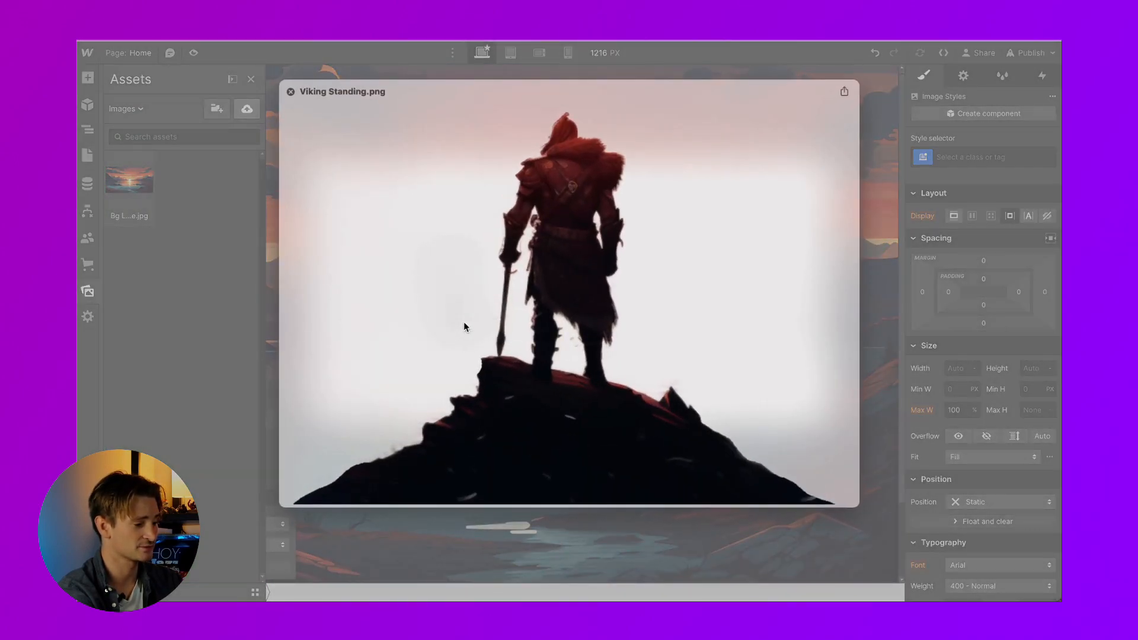
key("space")
key("Return")
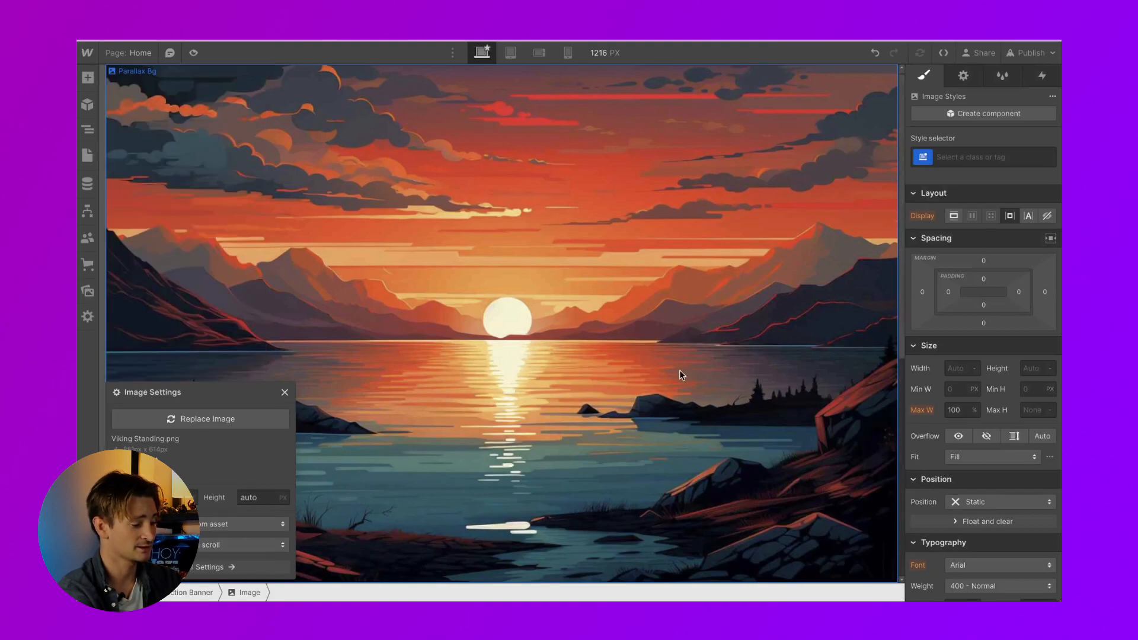
Position the viking image absolutely, anchored along the bottom of the page with left, right and bottom offsets of 0%
scroll(680, 370, "down", 6)
scroll(546, 351, "up", 7)
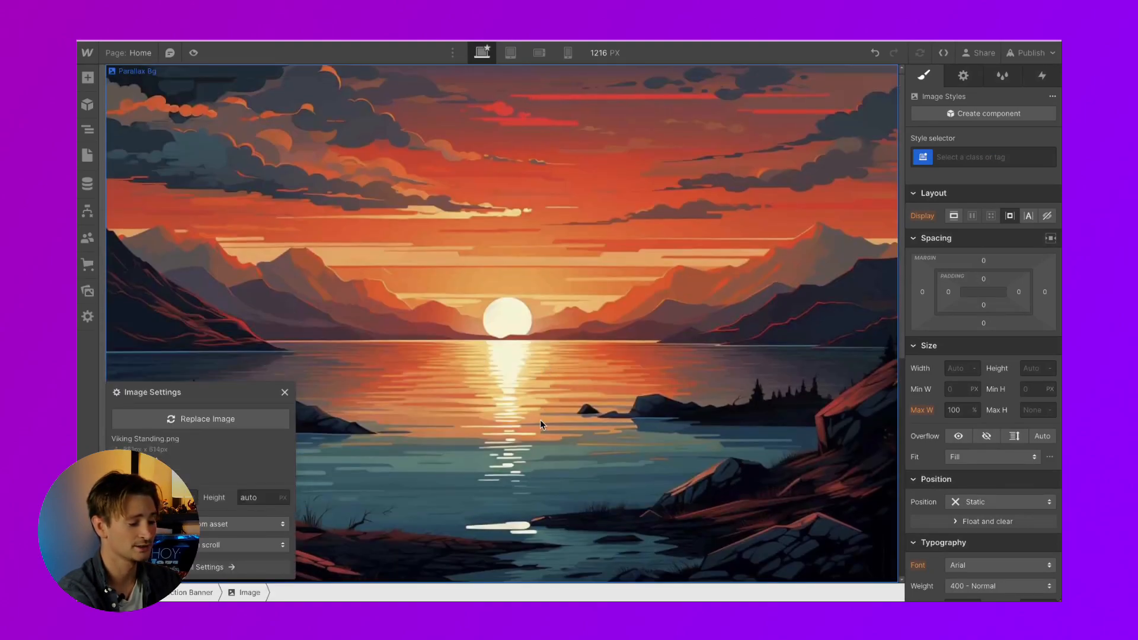
left_click(986, 502)
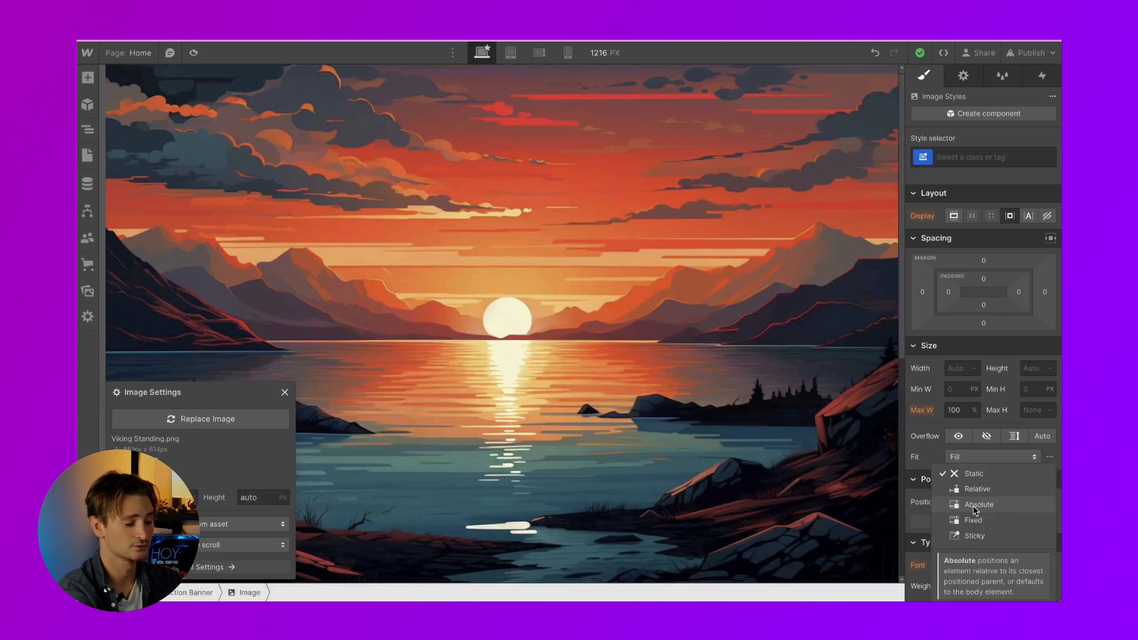
left_click(990, 514)
left_click(1025, 520)
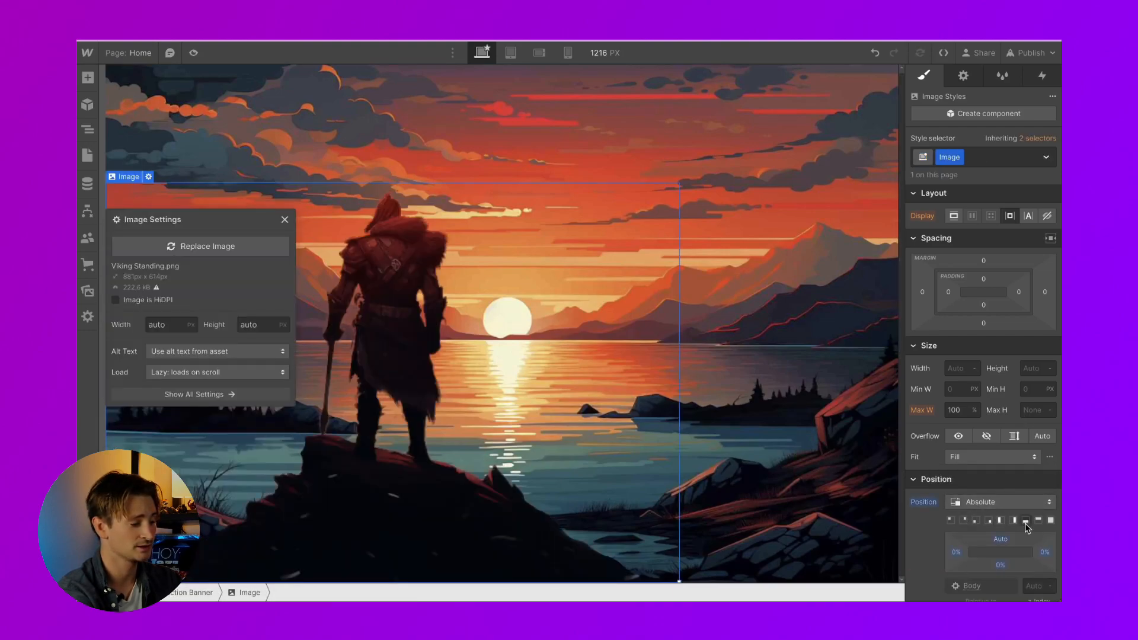
Centre the viking image horizontally by setting its left and right margins to Auto
left_click(923, 295)
left_click(925, 339)
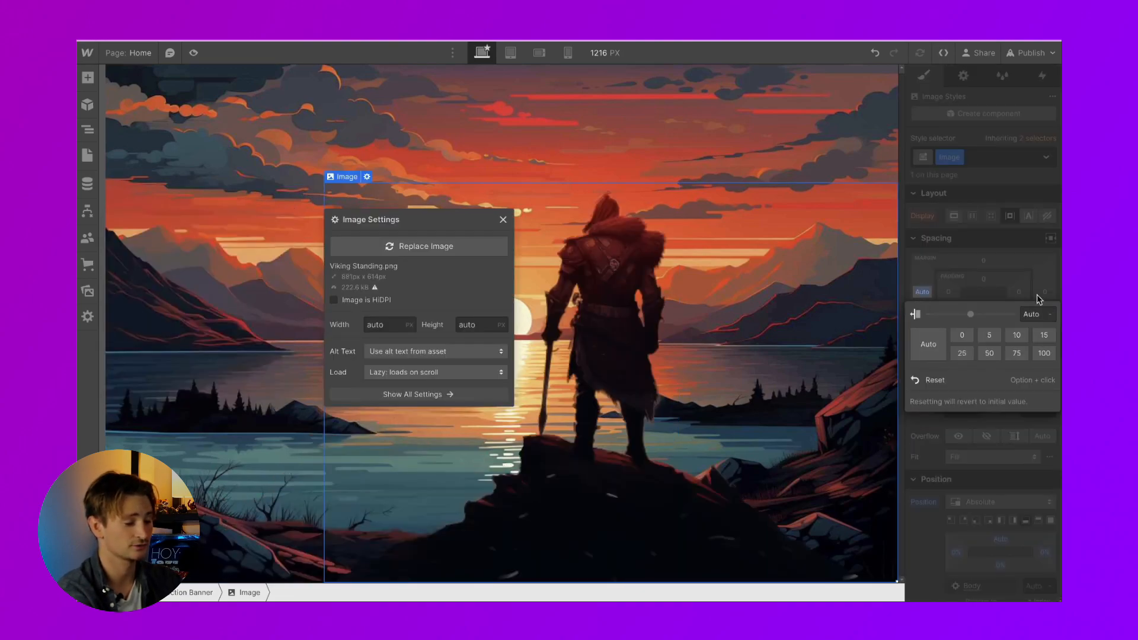
left_click(1048, 294)
left_click(940, 342)
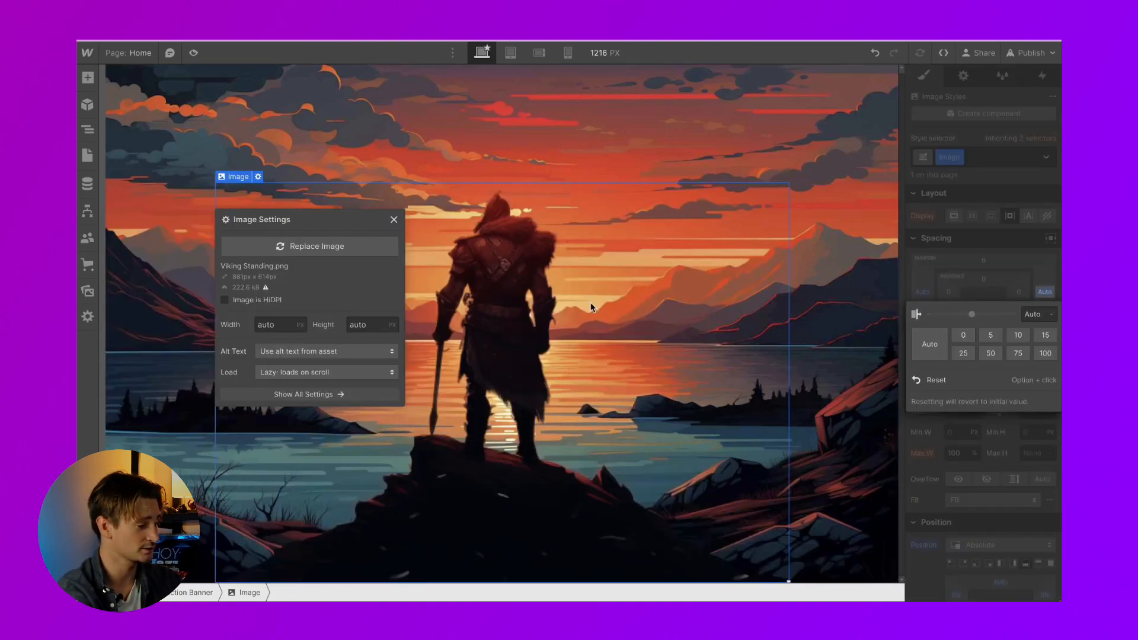
left_click(186, 243)
left_click(287, 262)
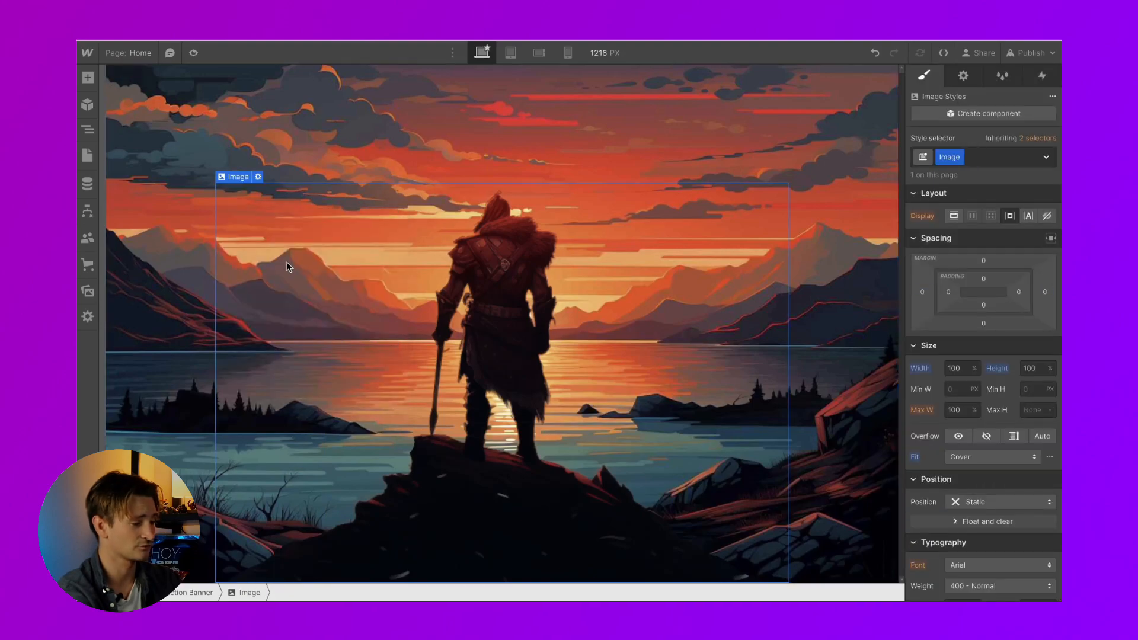
Rename the viking image's class to Parallax 1
double_click(946, 155)
type("Parallax 1")
key("Return")
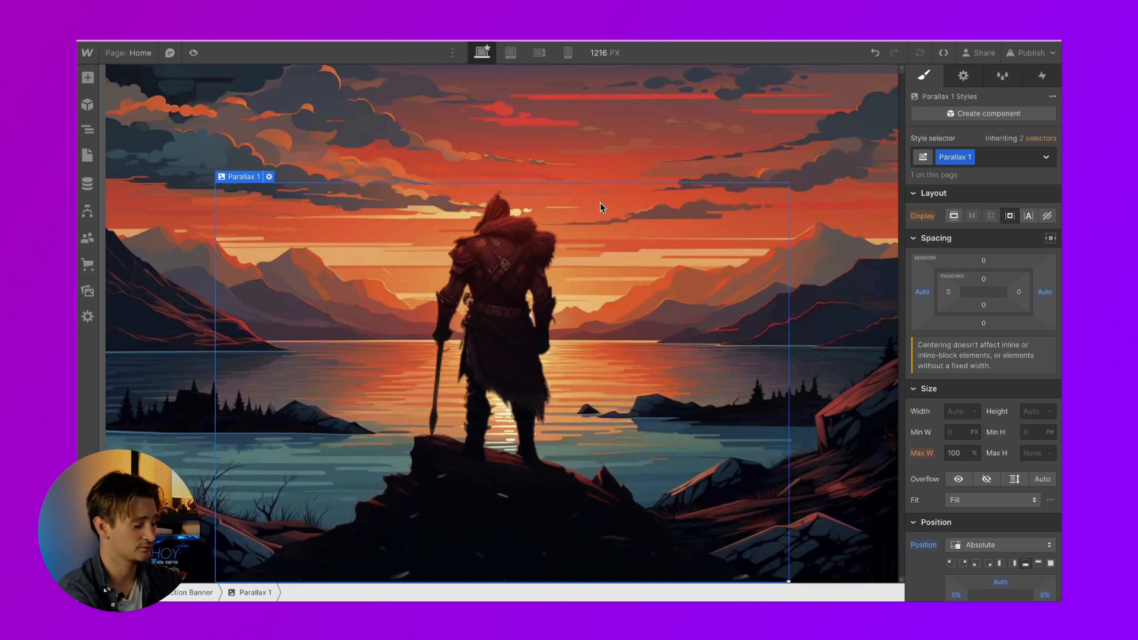
Insert a third image element in the banner, preview house-good.png, and upload it as the source
key("ctrl+e")
type("image")
key("Return")
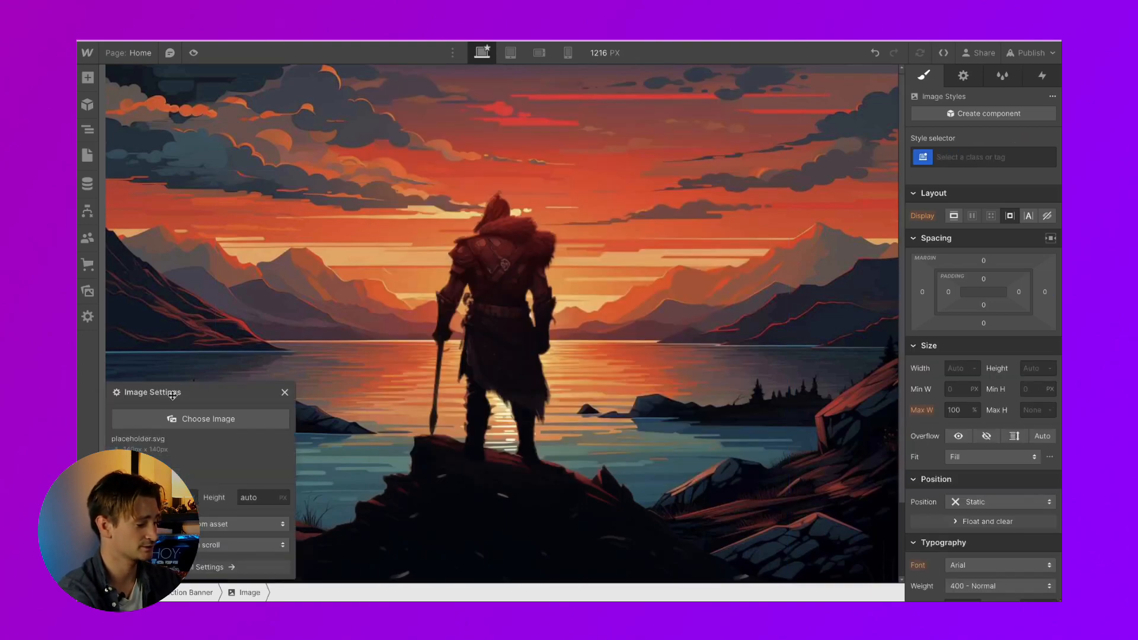
left_click(177, 420)
left_click(247, 110)
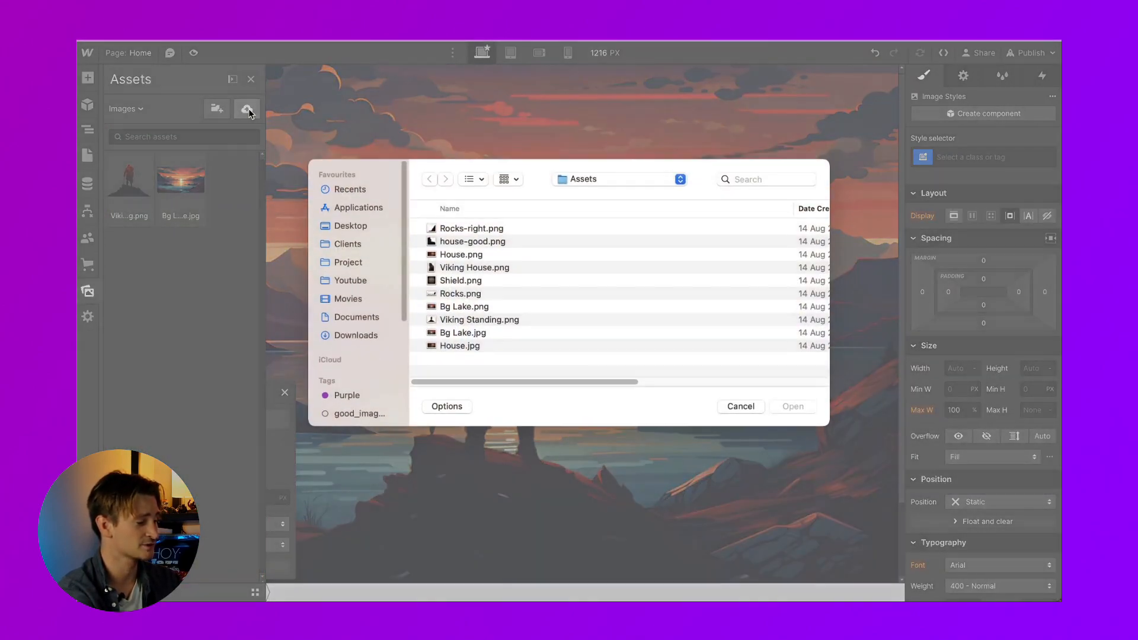
left_click(462, 245)
key("space")
key("space")
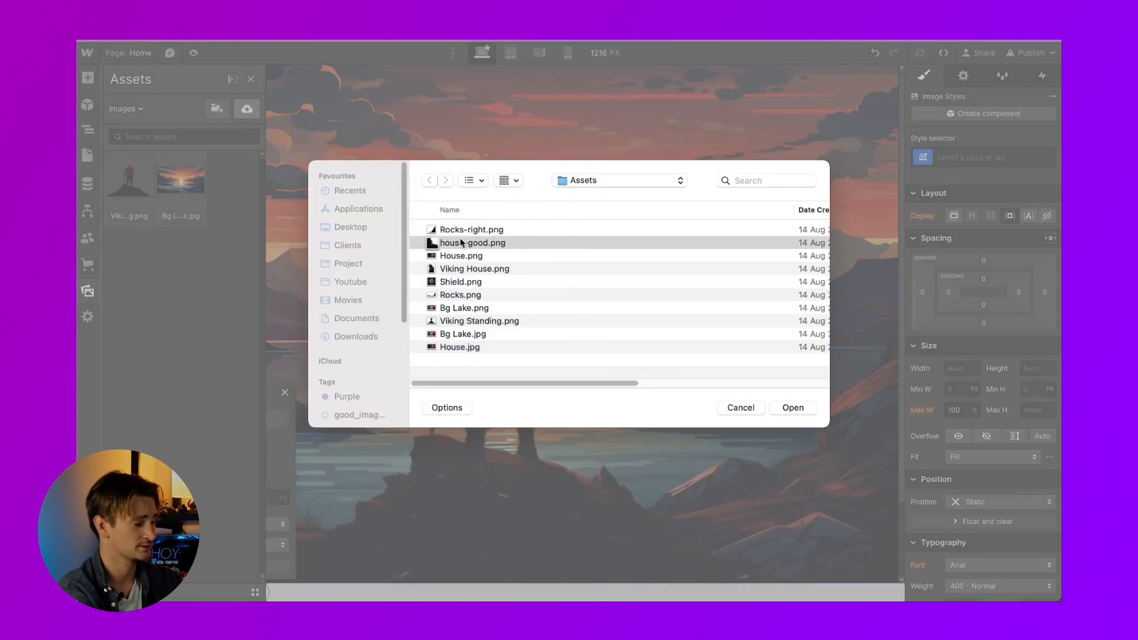
double_click(461, 244)
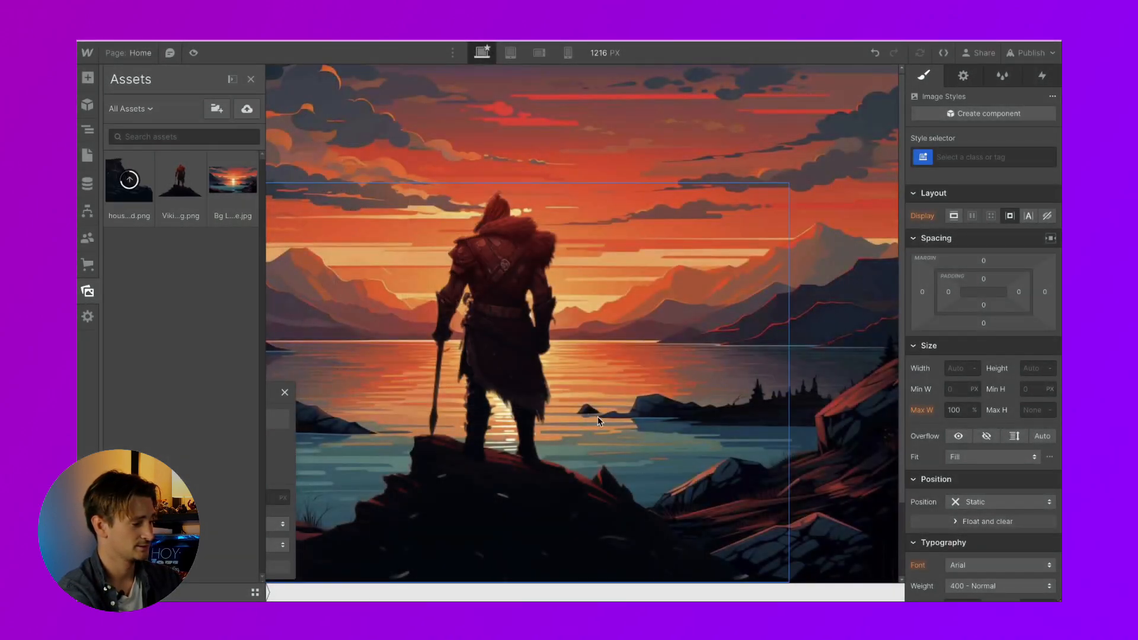
Apply the existing Parallax 1 class to the house image
left_click(958, 157)
type("Pa")
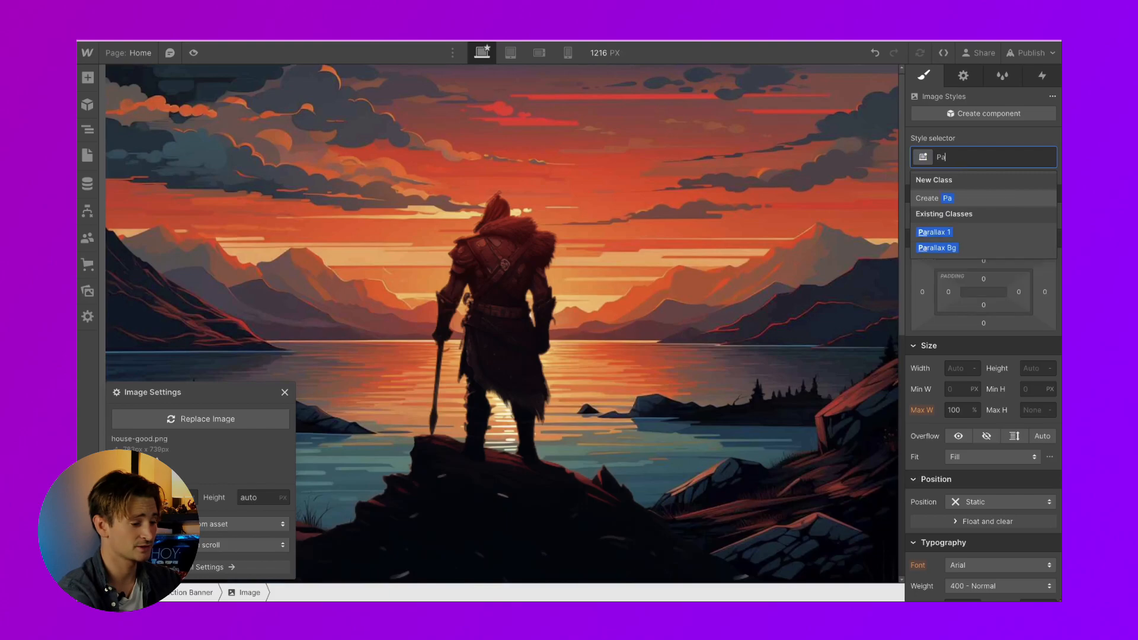
left_click(937, 232)
Duplicate the house image's class and name the copy Parallax 2
left_click(970, 157)
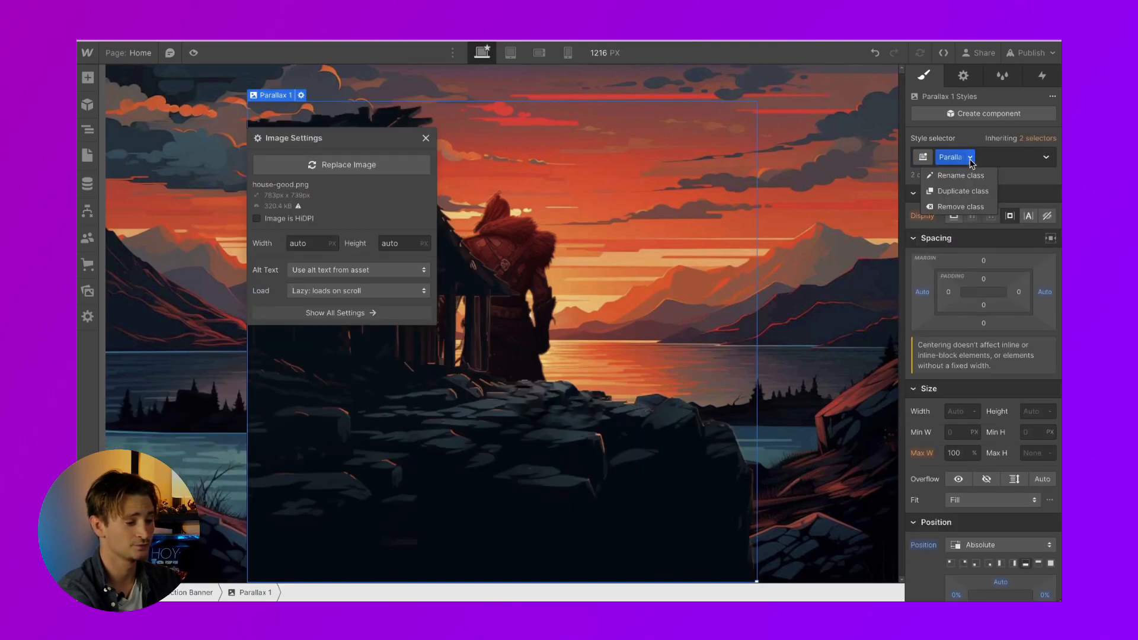
left_click(969, 191)
key("BackSpace")
key("BackSpace")
key("BackSpace")
key("BackSpace")
key("BackSpace")
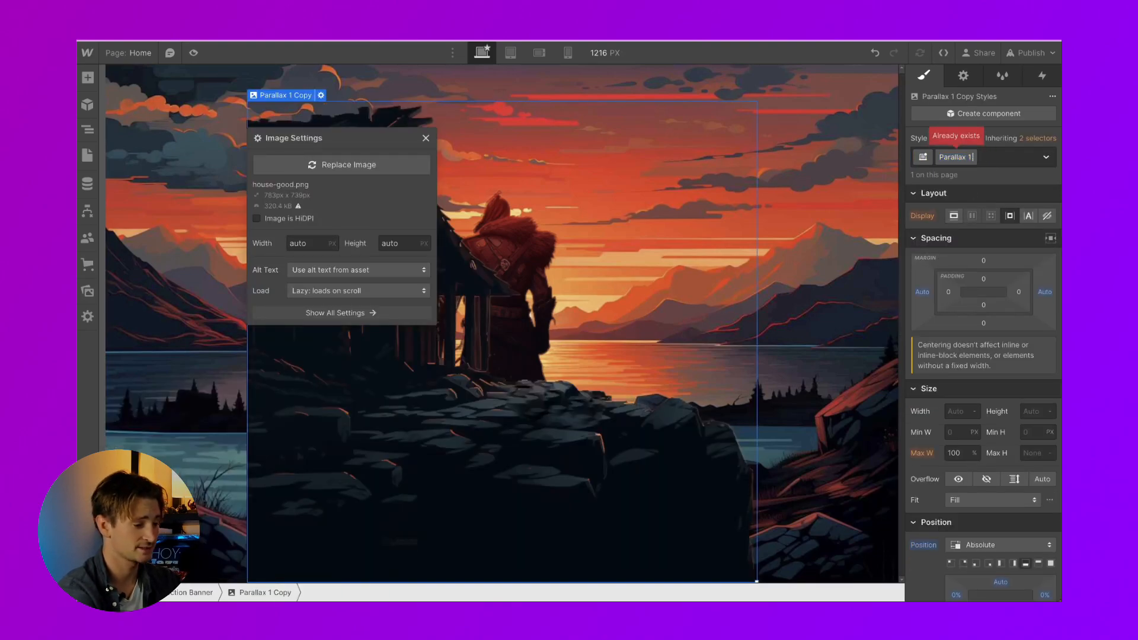
key("BackSpace")
type("2")
key("Return")
Anchor the Parallax 2 image to the bottom-left corner of the page and set its width to 600 px
scroll(997, 347, "down", 3)
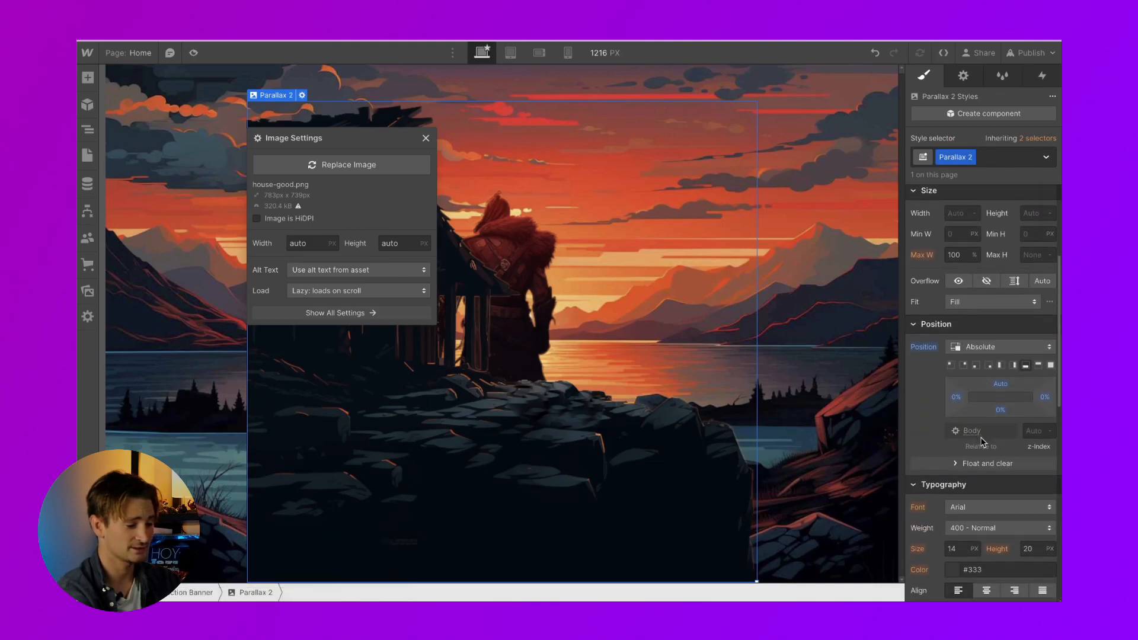
left_click(977, 366)
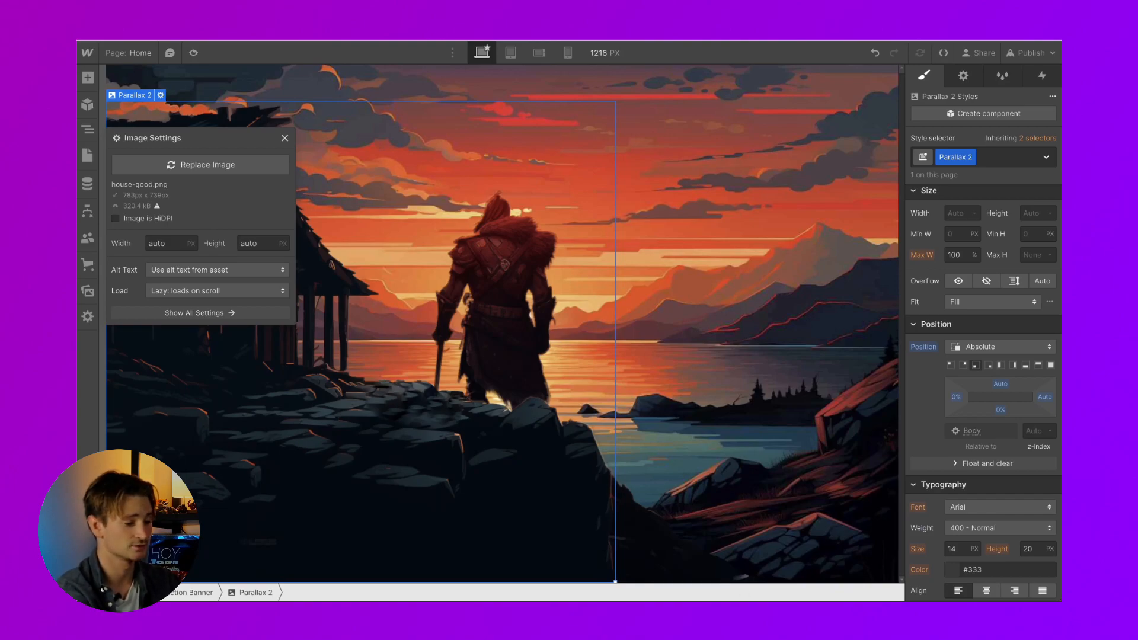
left_click(960, 212)
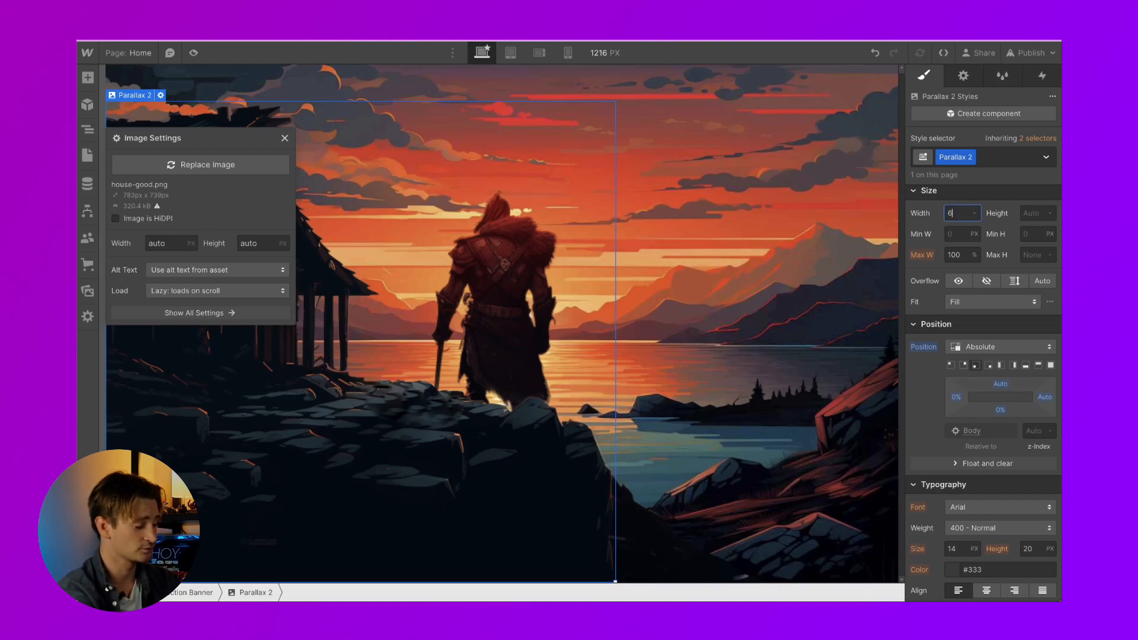
type("600p")
key("Return")
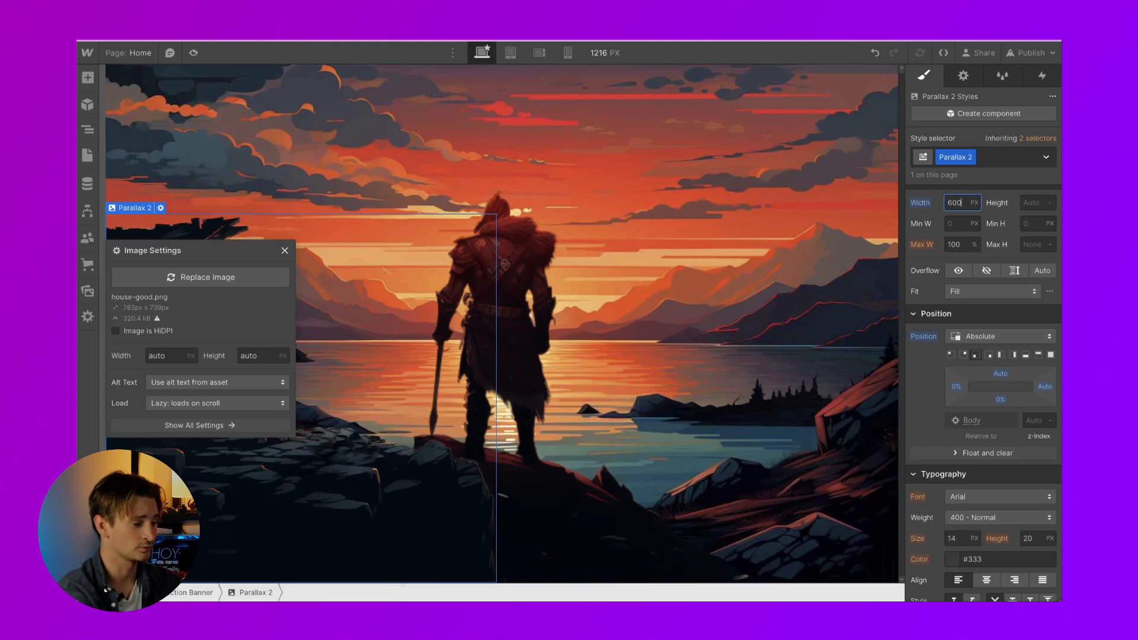
Set the house image's width to 650 px and the viking image's width to 900 px
key("Return")
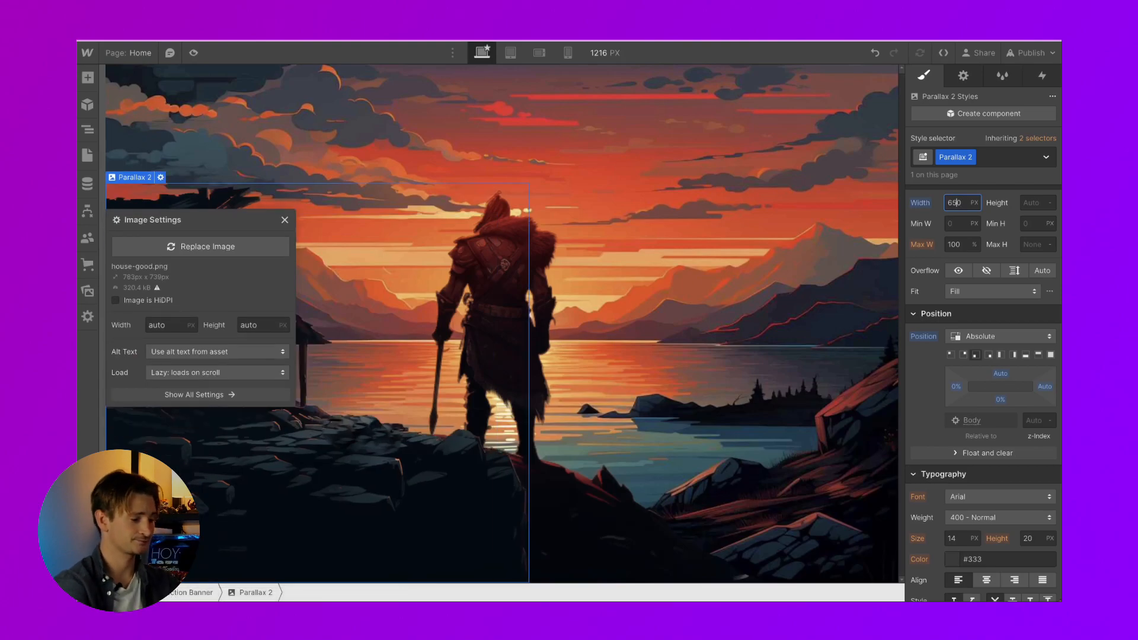
left_click(549, 235)
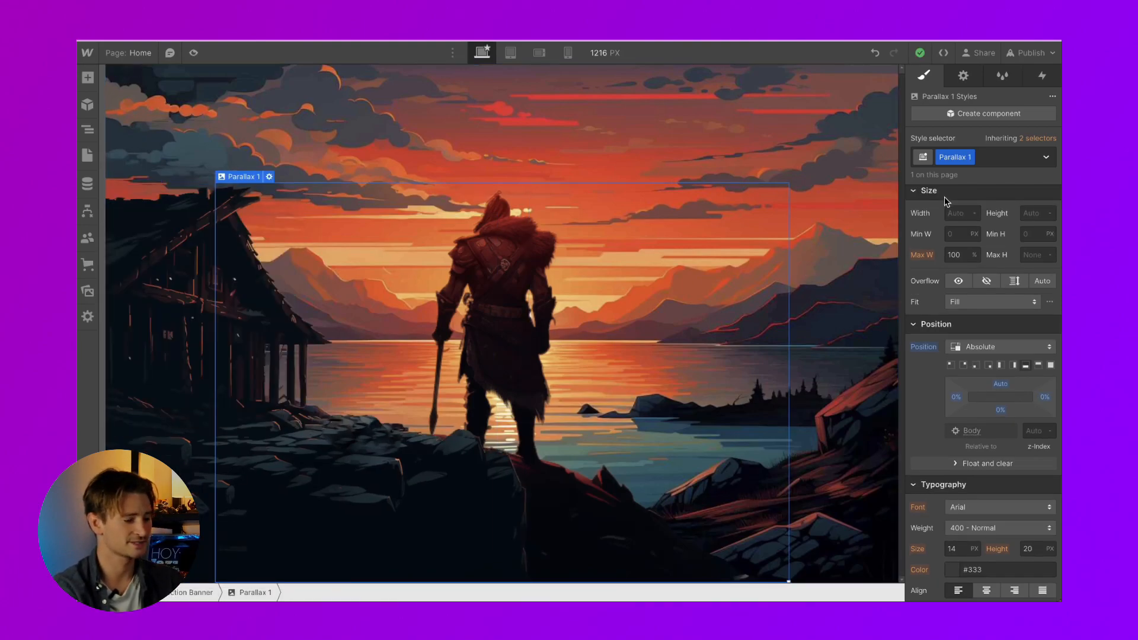
left_click(957, 213)
type("700px")
key("Return")
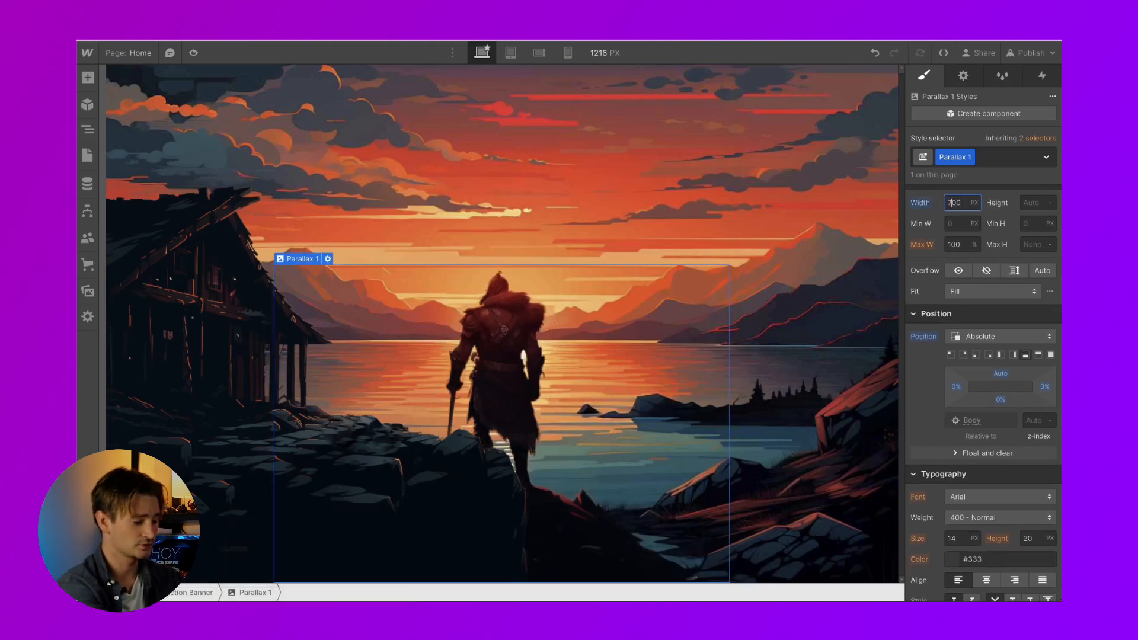
key("Return")
key("Down")
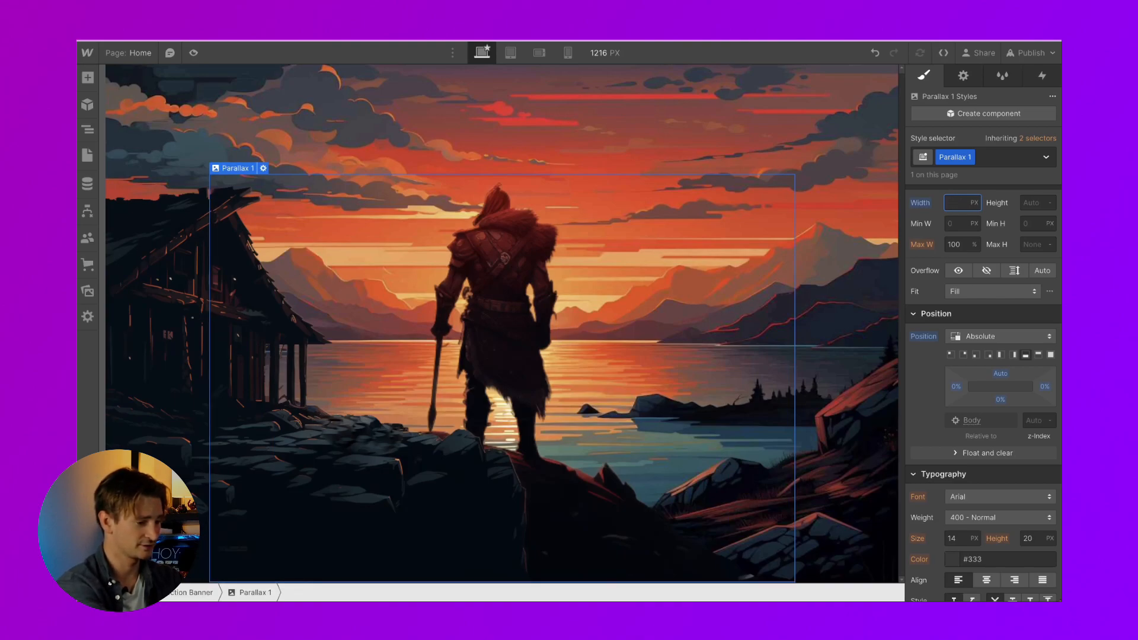
type("00")
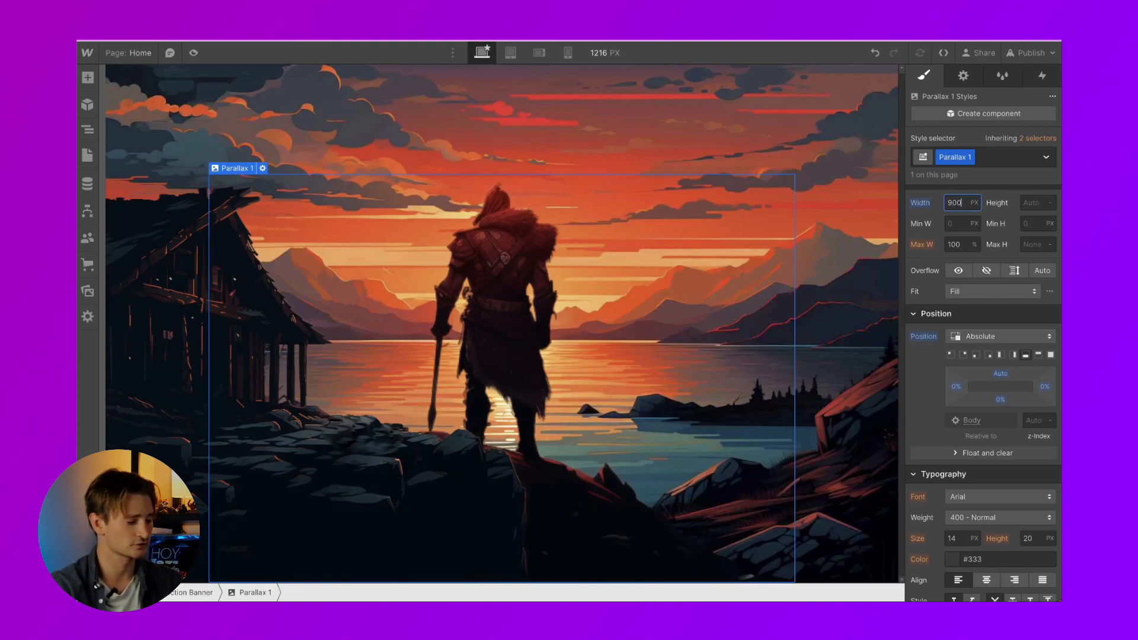
Insert a div block after the Parallax Bg image and give it the class Heading Container
left_click(303, 144)
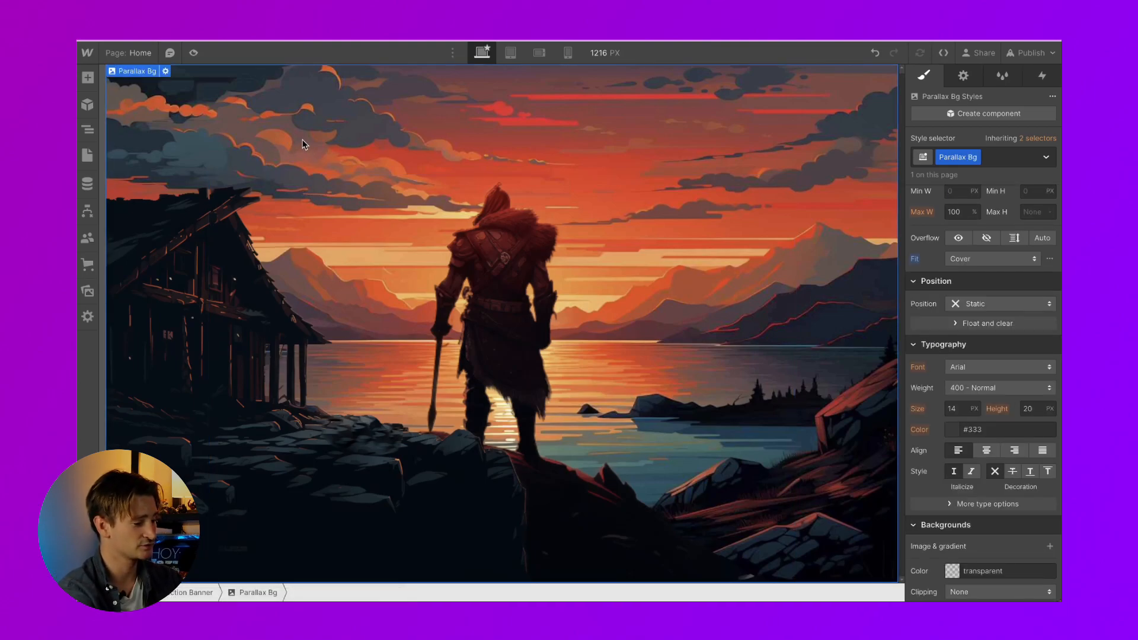
key("ctrl+k")
type("div")
key("Return")
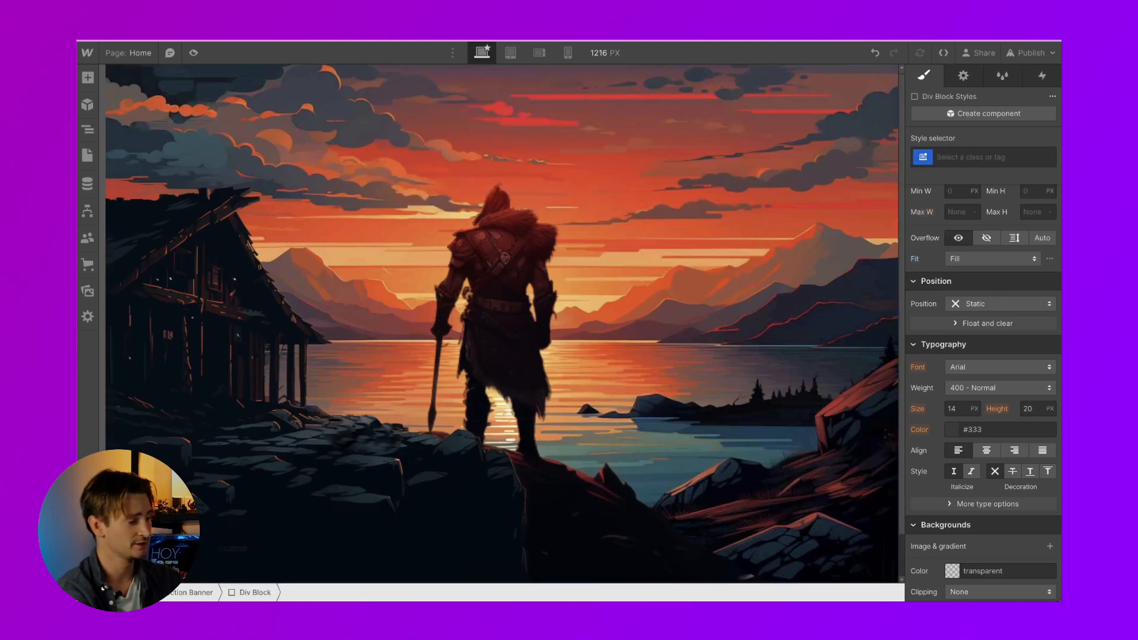
left_click(971, 157)
type("Heading Container")
key("Return")
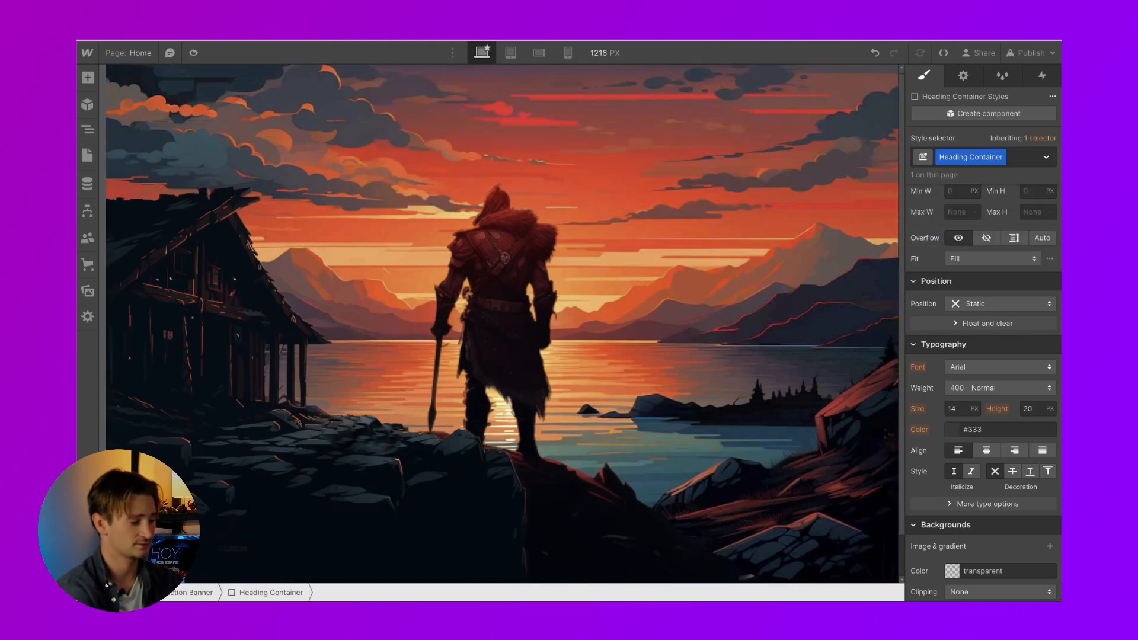
Insert a heading inside the Heading Container and replace its text with "Parallax"
scroll(753, 256, "down", 1)
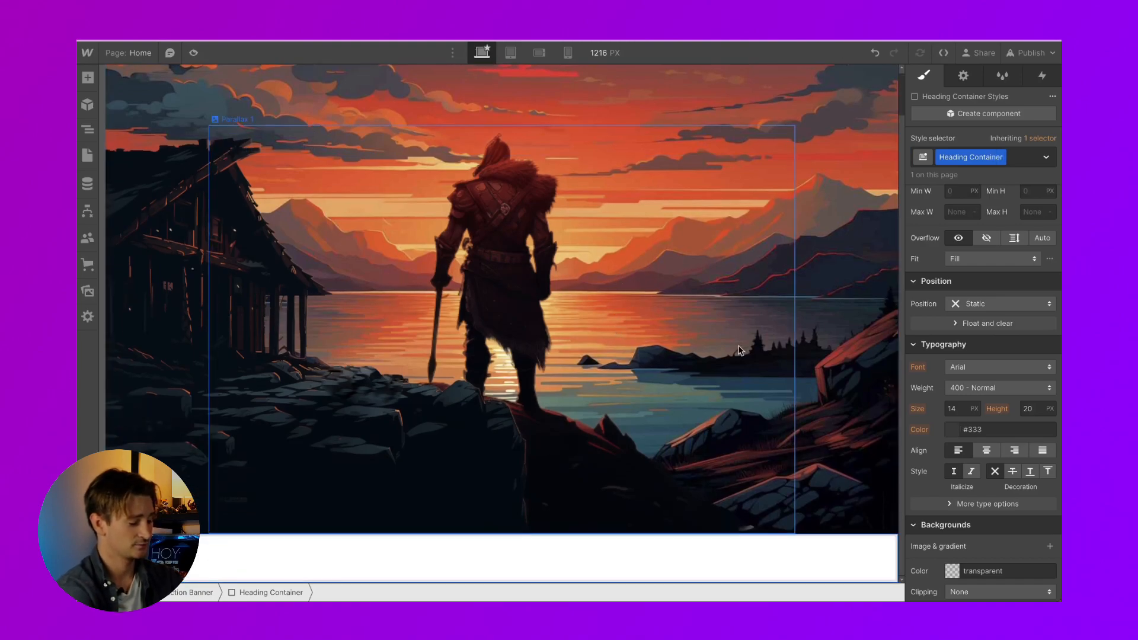
key("ctrl+e")
type("im")
key("BackSpace")
key("BackSpace")
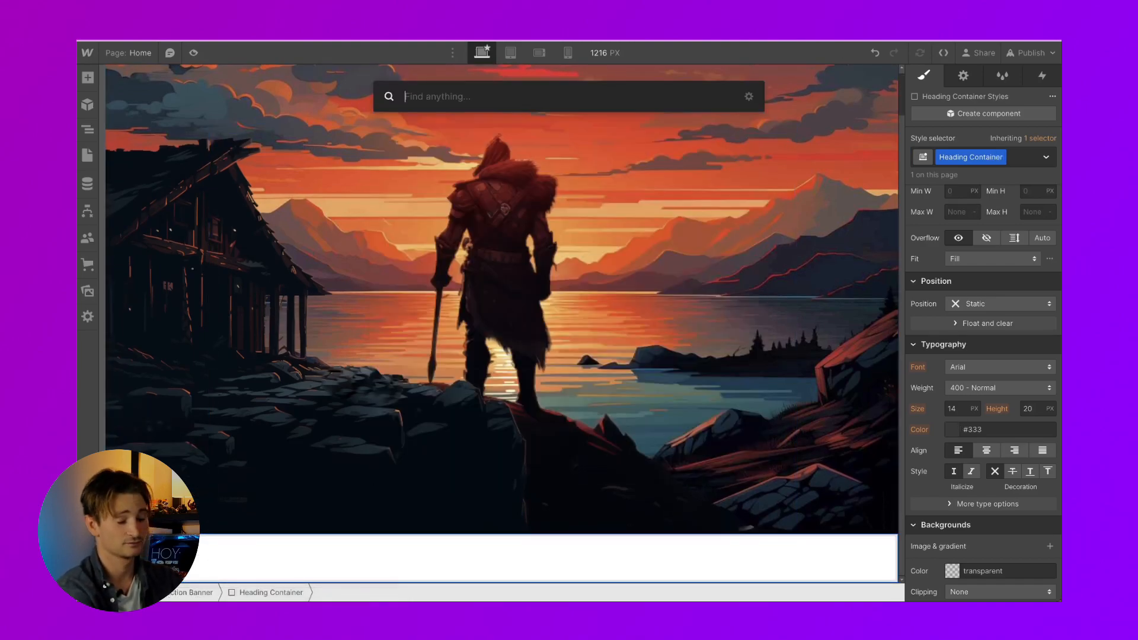
type("head")
key("Return")
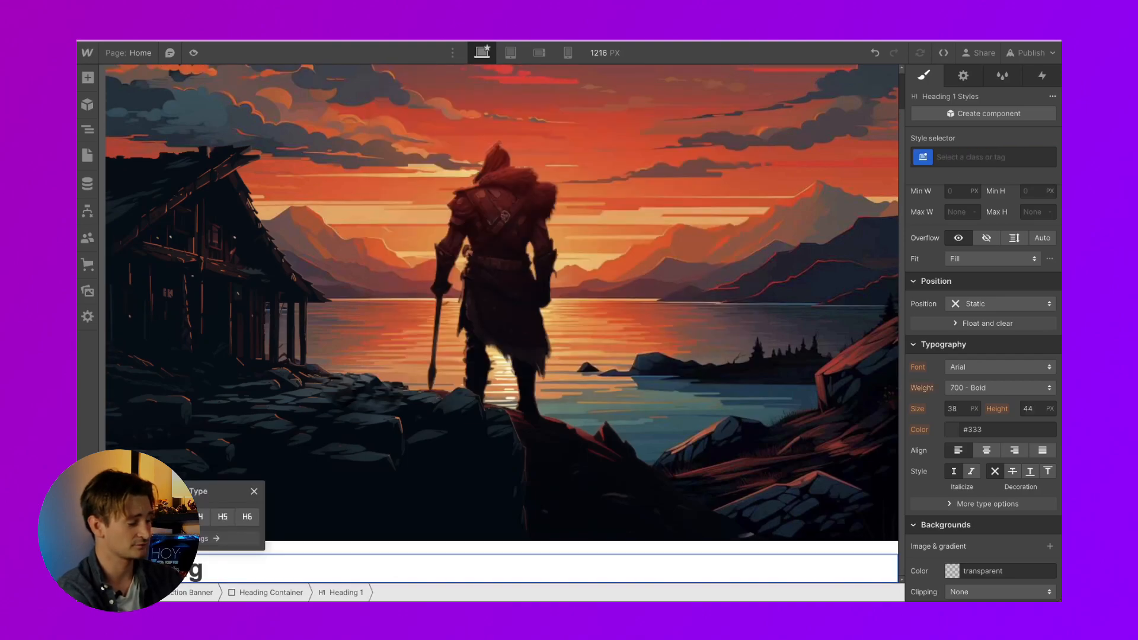
double_click(233, 569)
key("ctrl+a")
key("BackSpace")
type("Parallax")
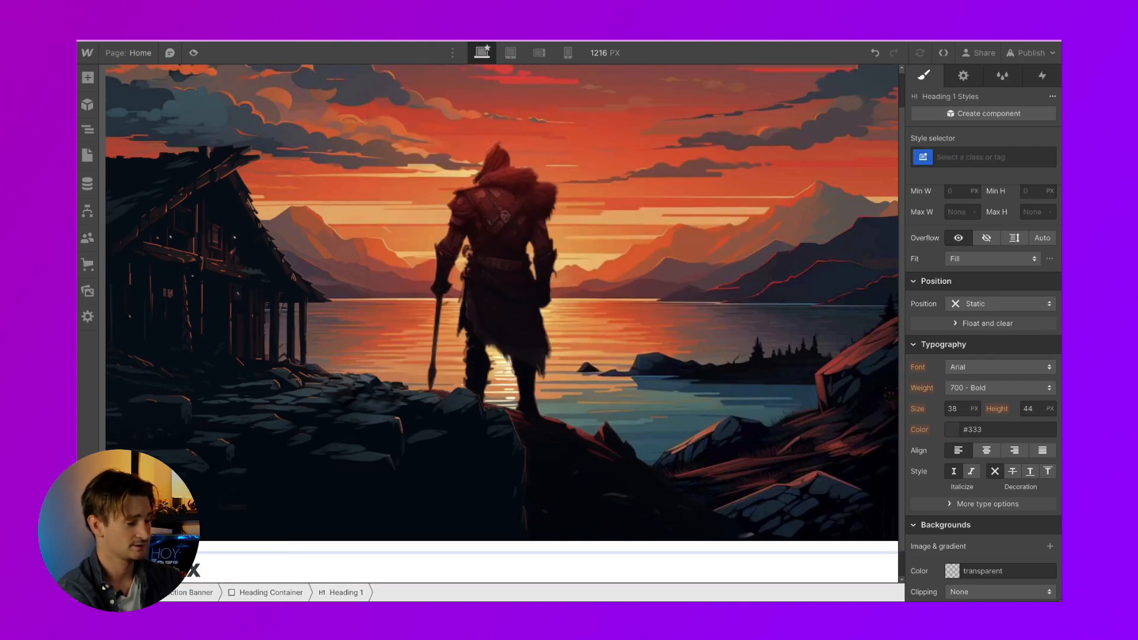
Create a new class named Heading for the Parallax heading
scroll(948, 267, "up", 3)
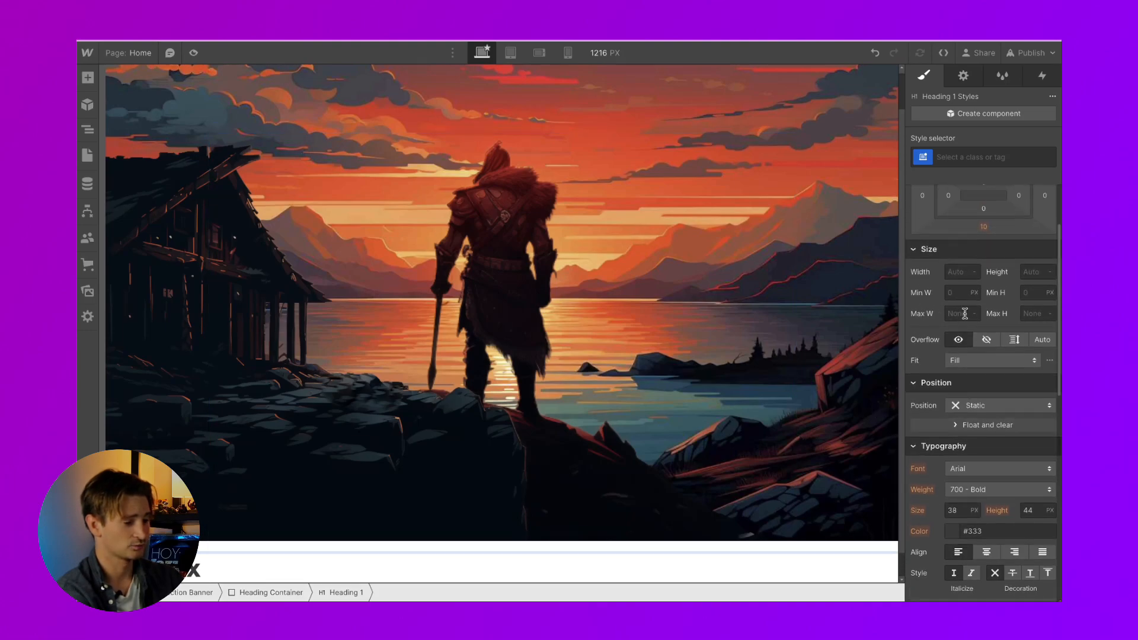
left_click(967, 158)
type("Heading")
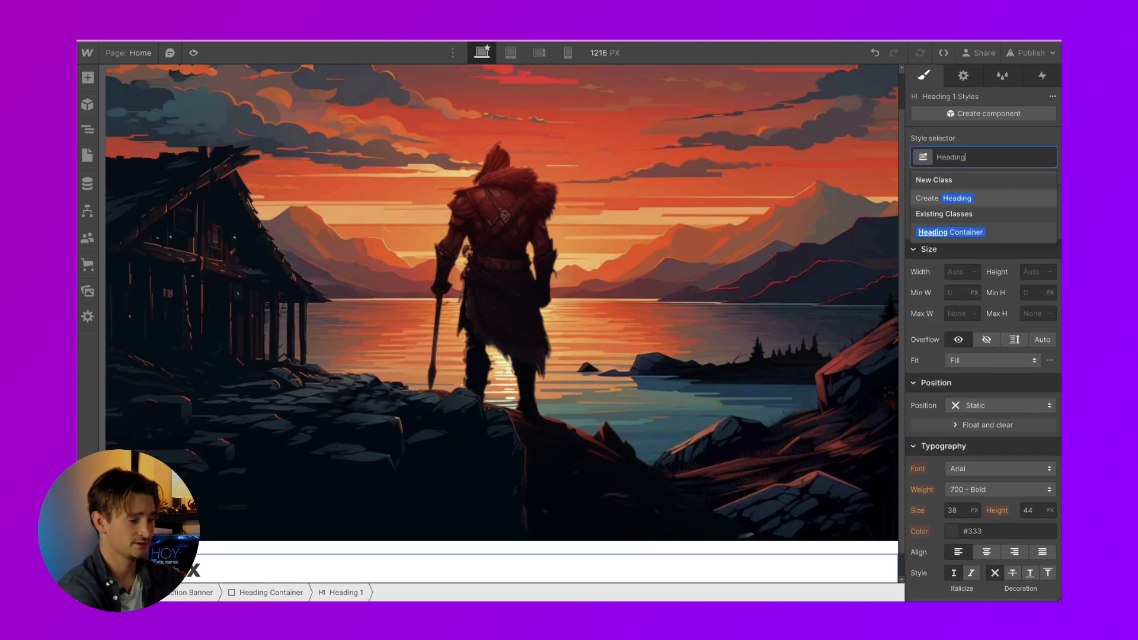
key("Return")
Set the heading's font size to 130 px and its line height to 121%
left_click(953, 511)
type("13")
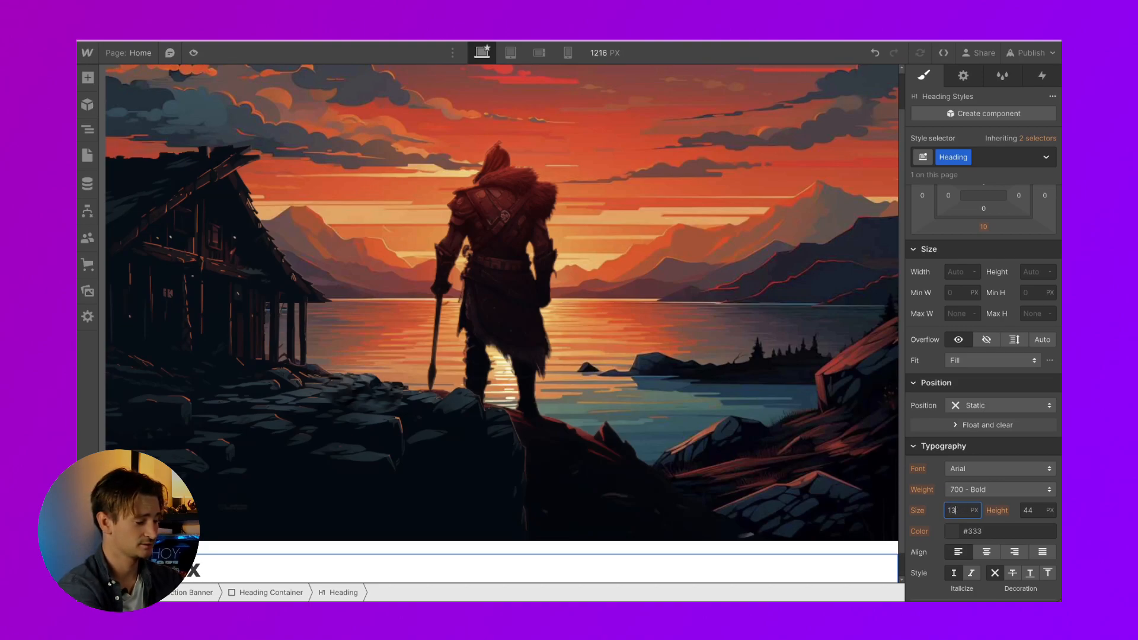
type("0px0")
left_click(1037, 503)
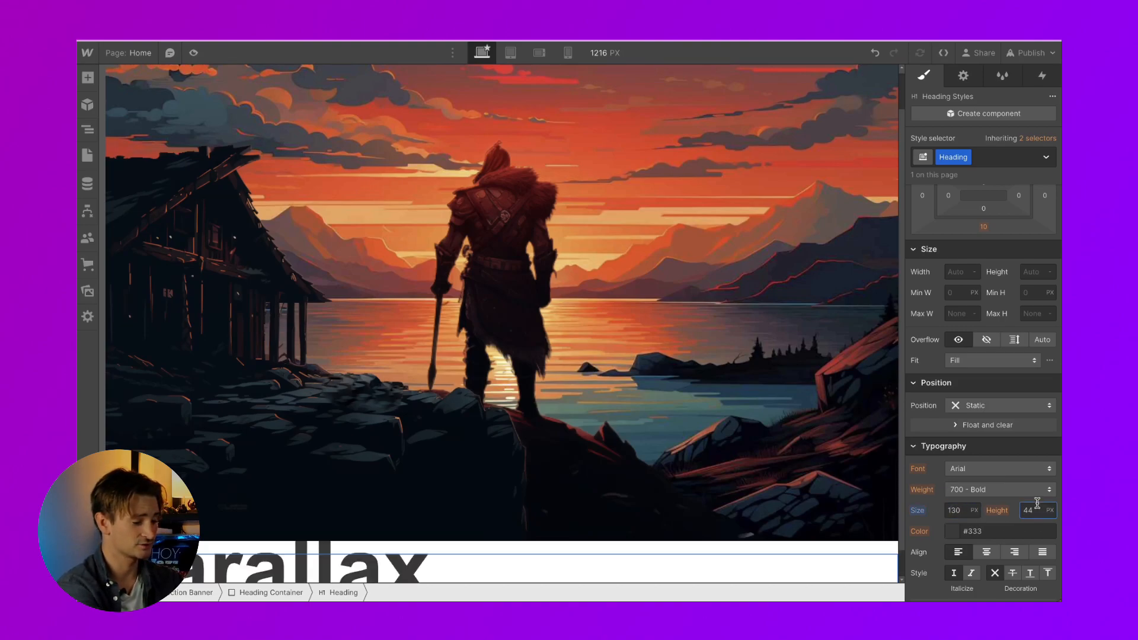
type("120")
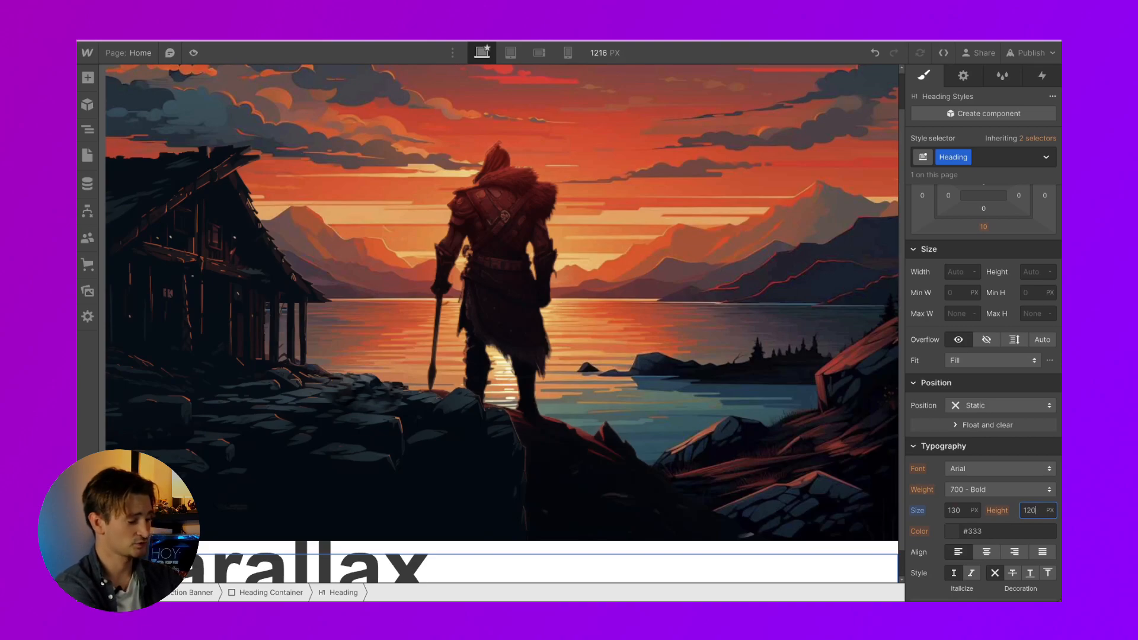
type("%")
key("Return")
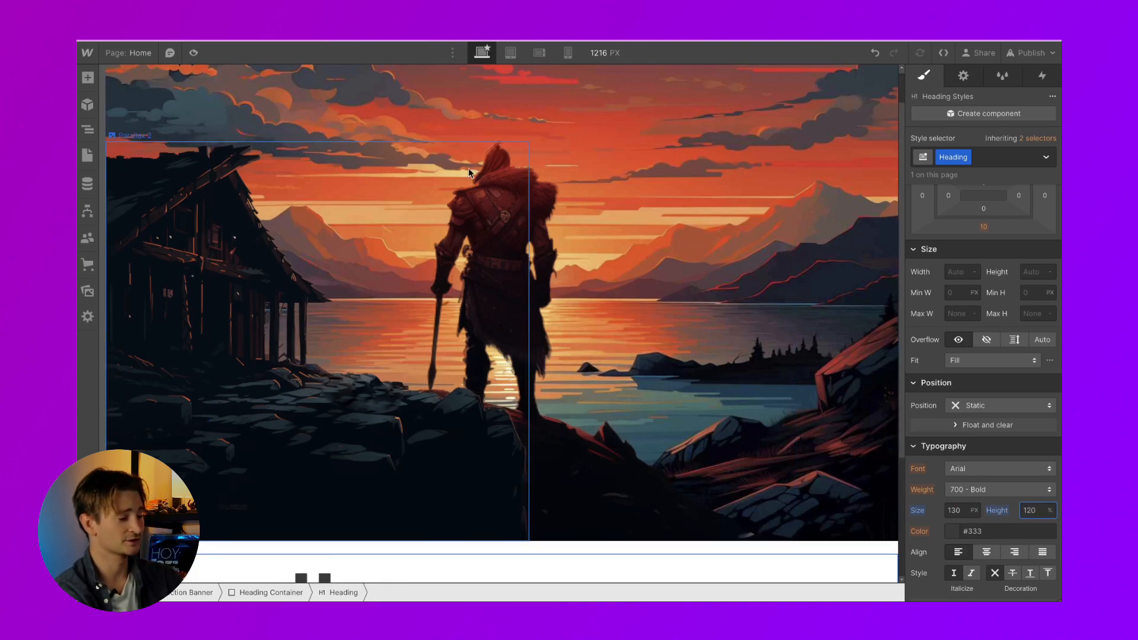
scroll(544, 325, "down", 3)
key("Up")
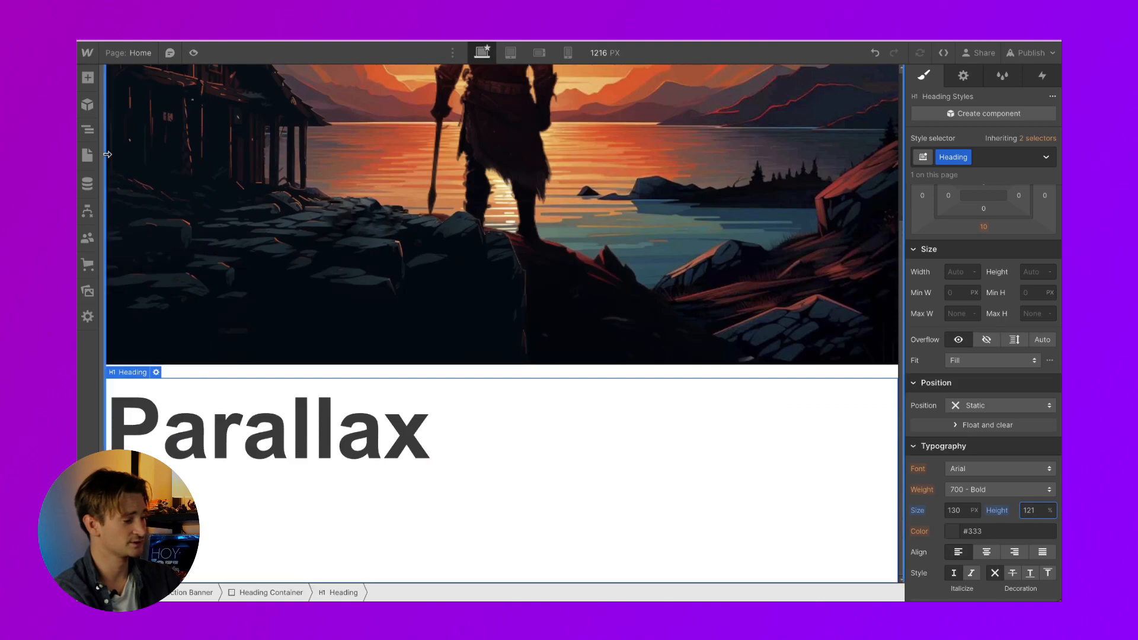
Set the Heading Container to flex display and give it an absolute position stretched to all four edges
left_click(87, 129)
left_click(137, 150)
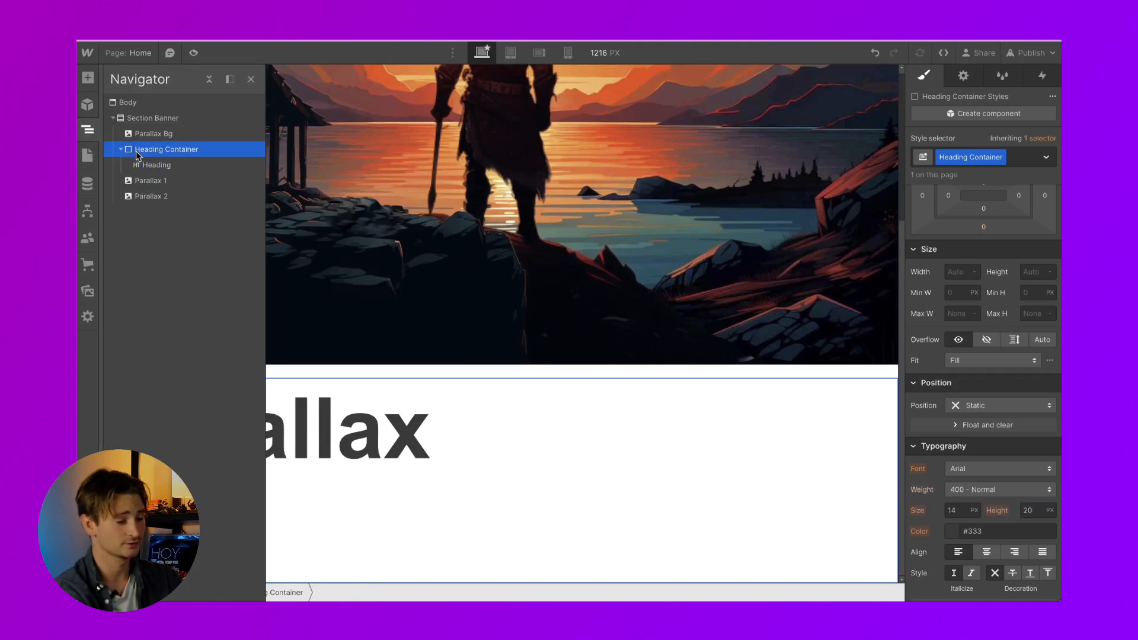
scroll(973, 290, "up", 2)
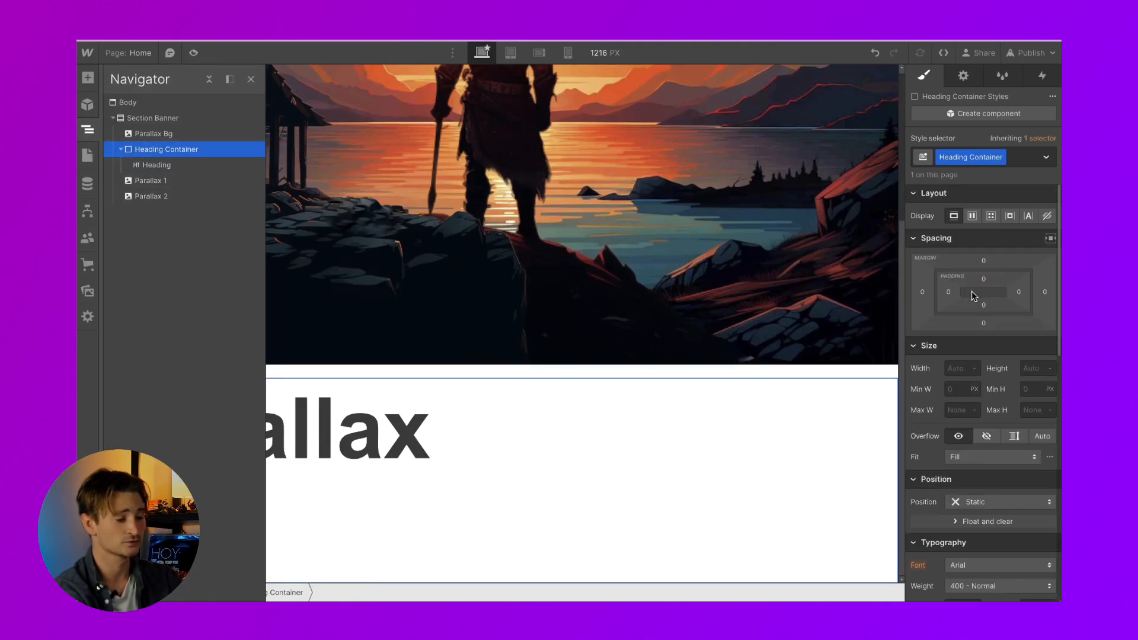
left_click(972, 217)
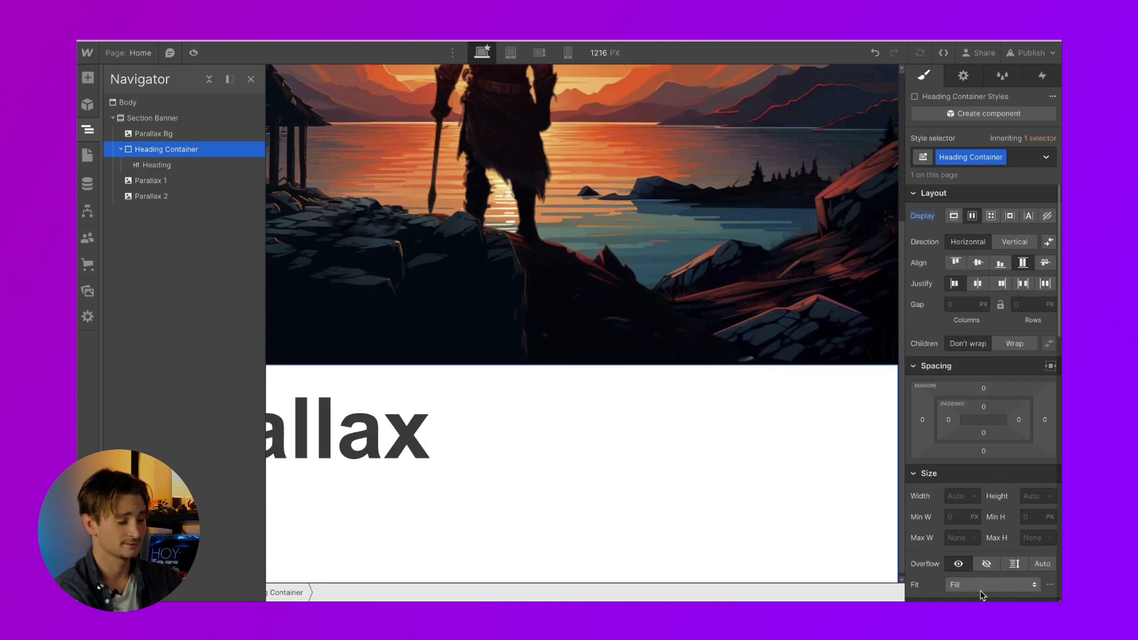
scroll(972, 415, "down", 4)
left_click(1002, 372)
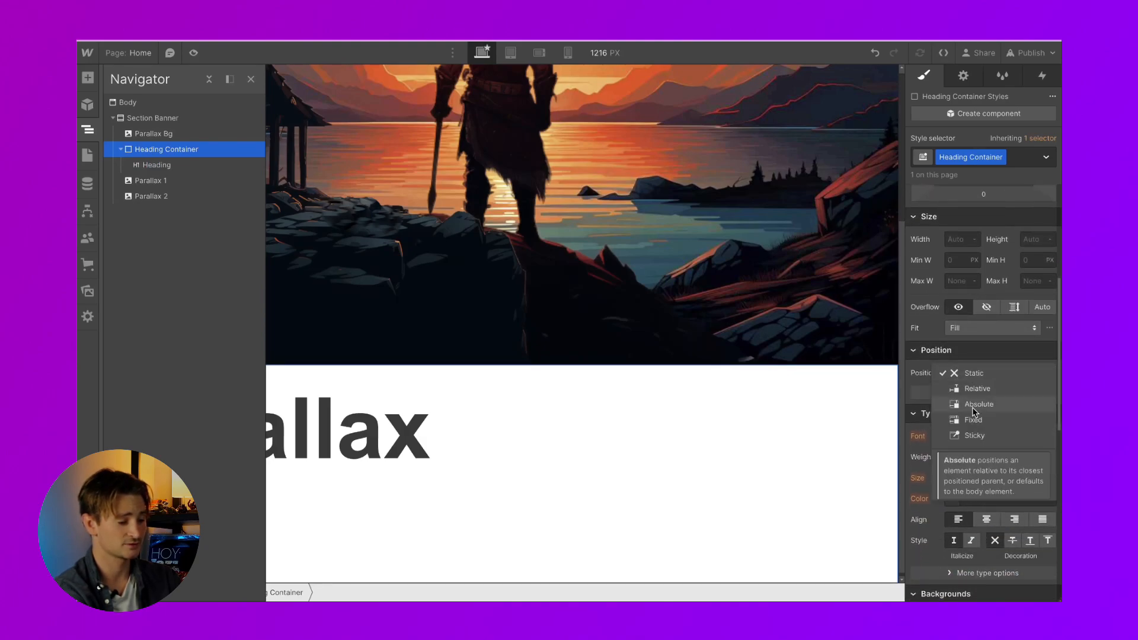
left_click(972, 408)
left_click(1052, 392)
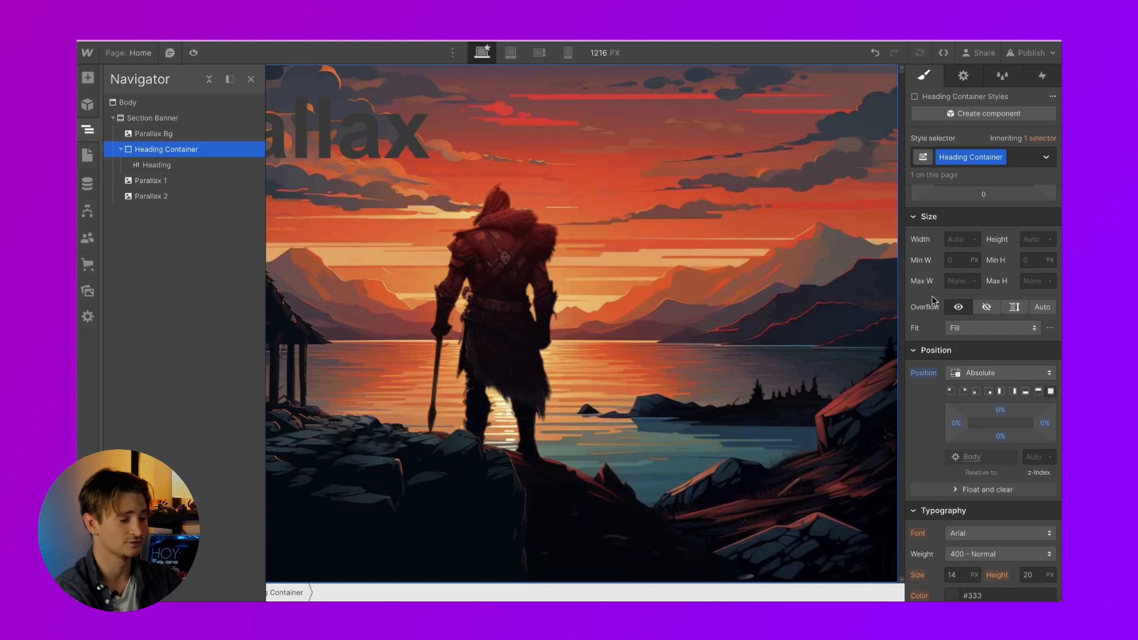
Center the Heading Container's content both vertically and horizontally
scroll(948, 326, "up", 4)
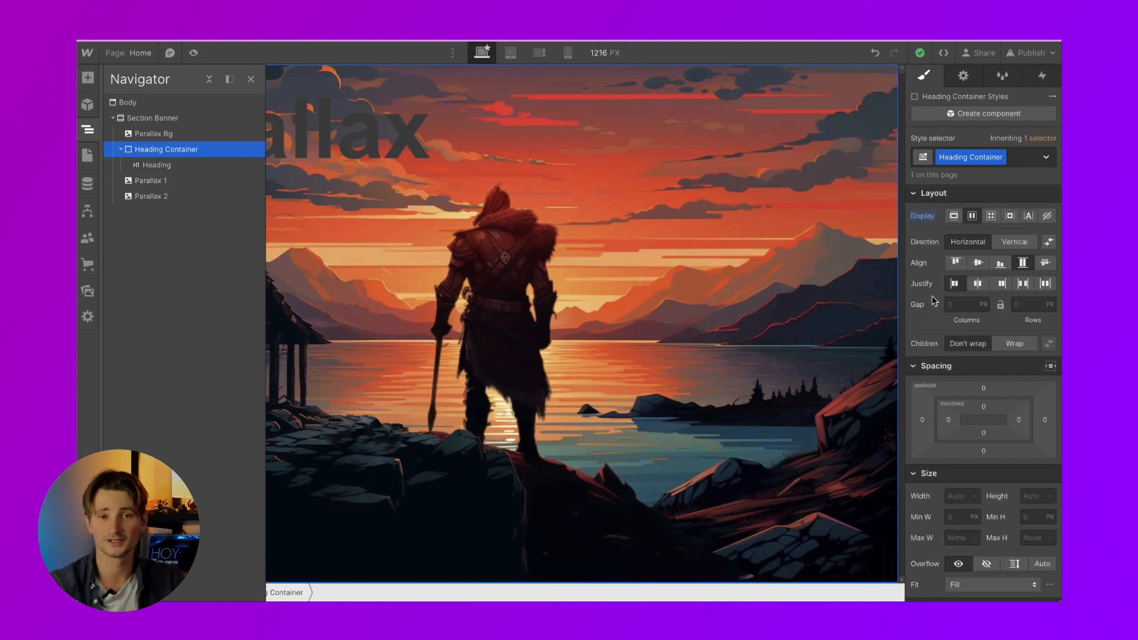
left_click(979, 263)
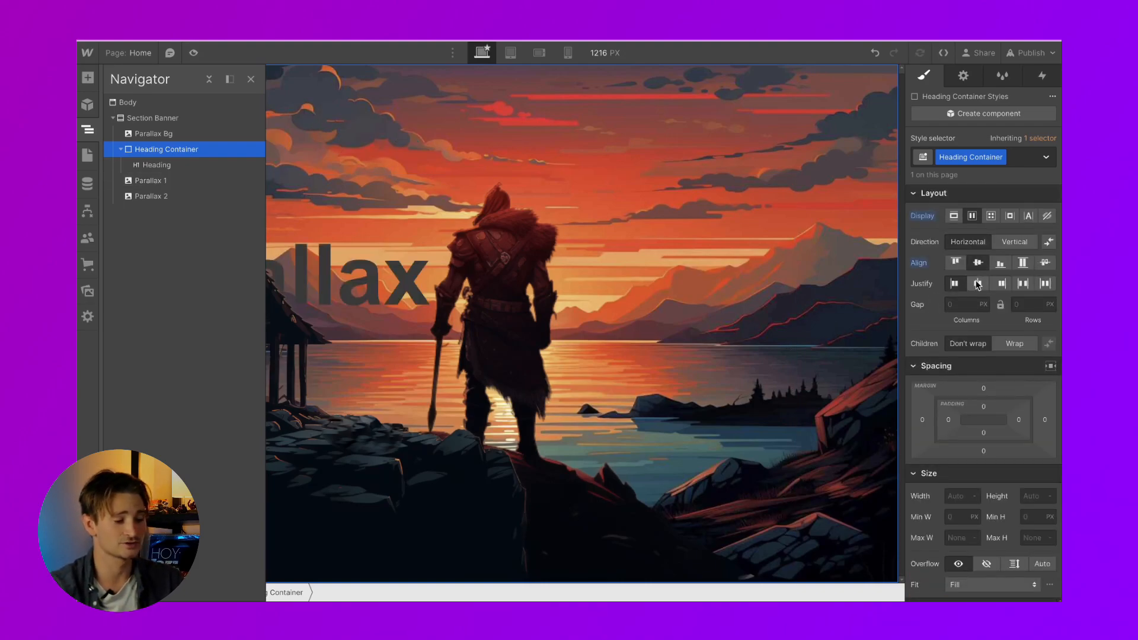
left_click(979, 284)
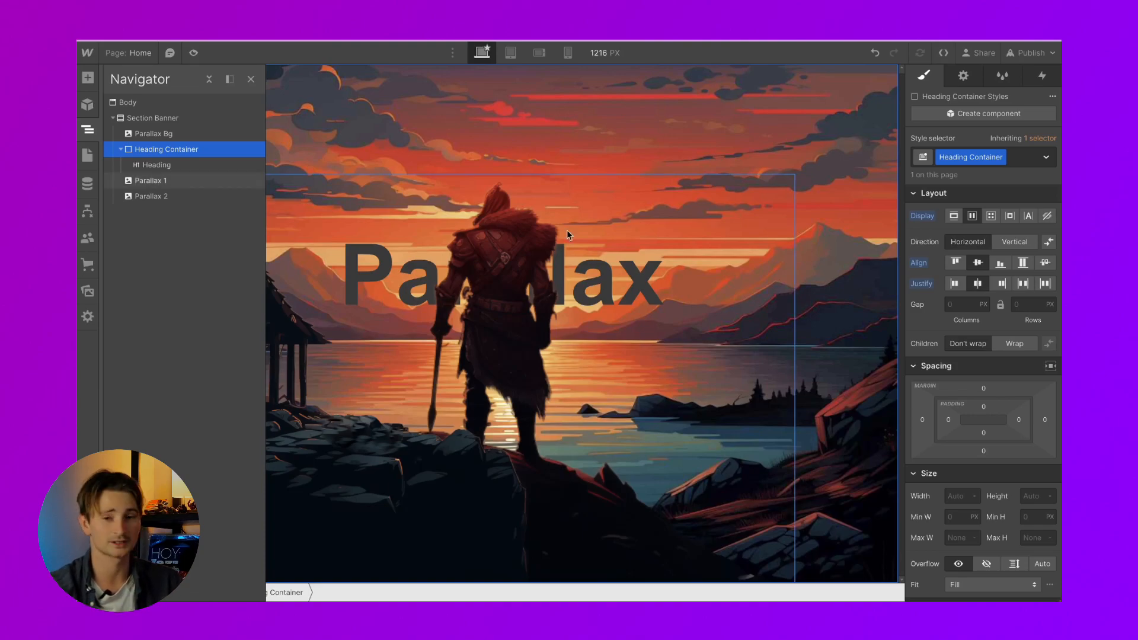
left_click(258, 81)
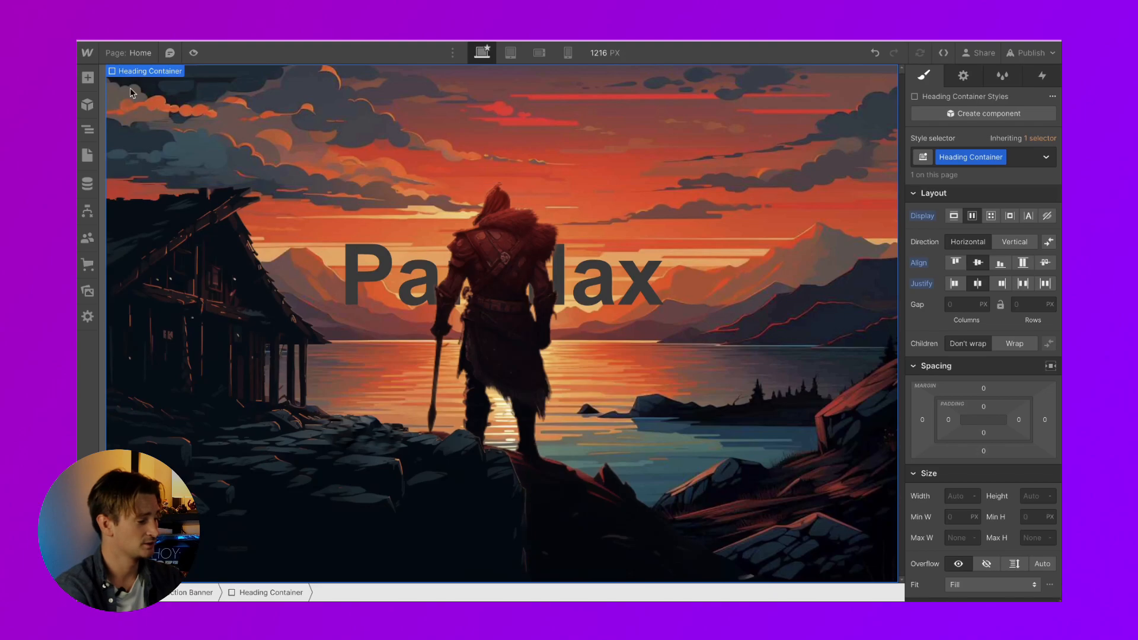
Set the Parallax heading's text color to white
left_click(385, 272)
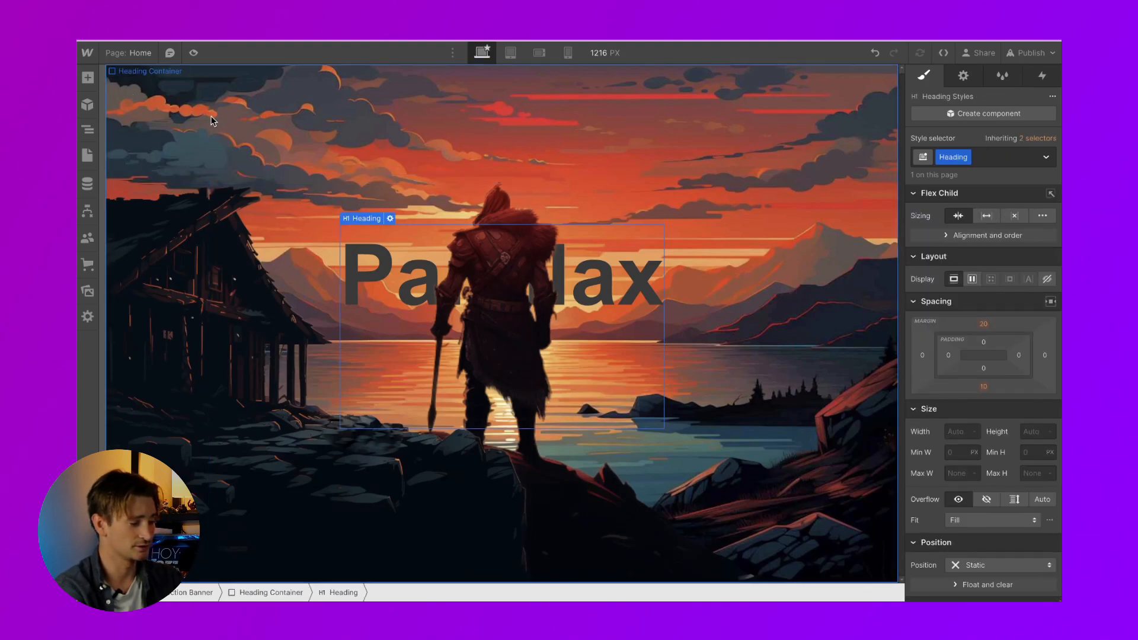
scroll(1039, 393, "down", 7)
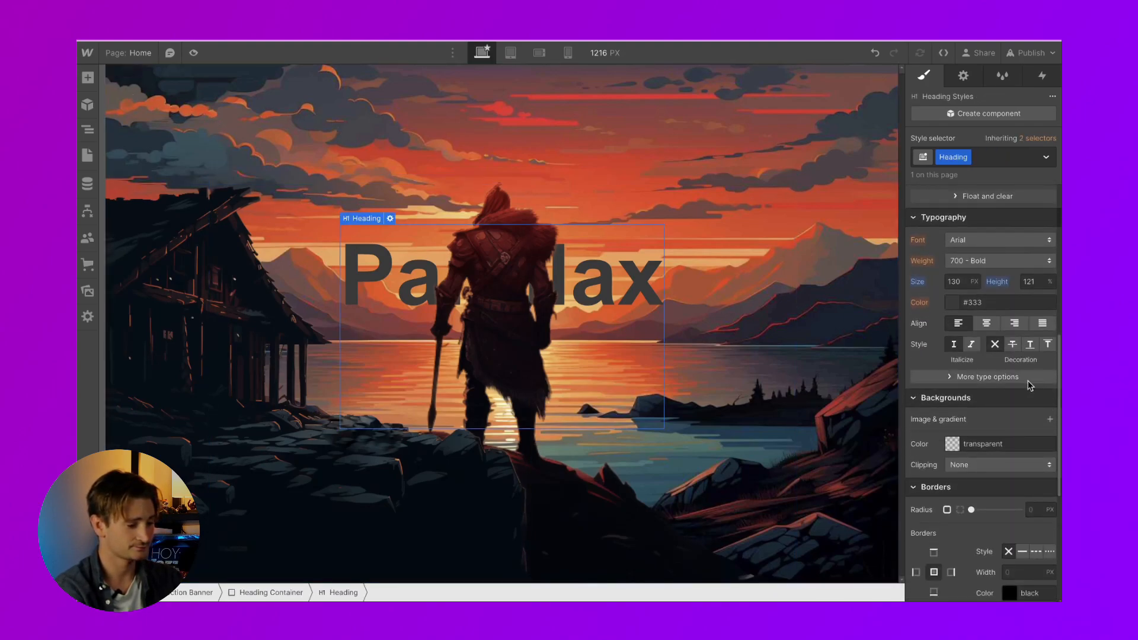
left_click(953, 303)
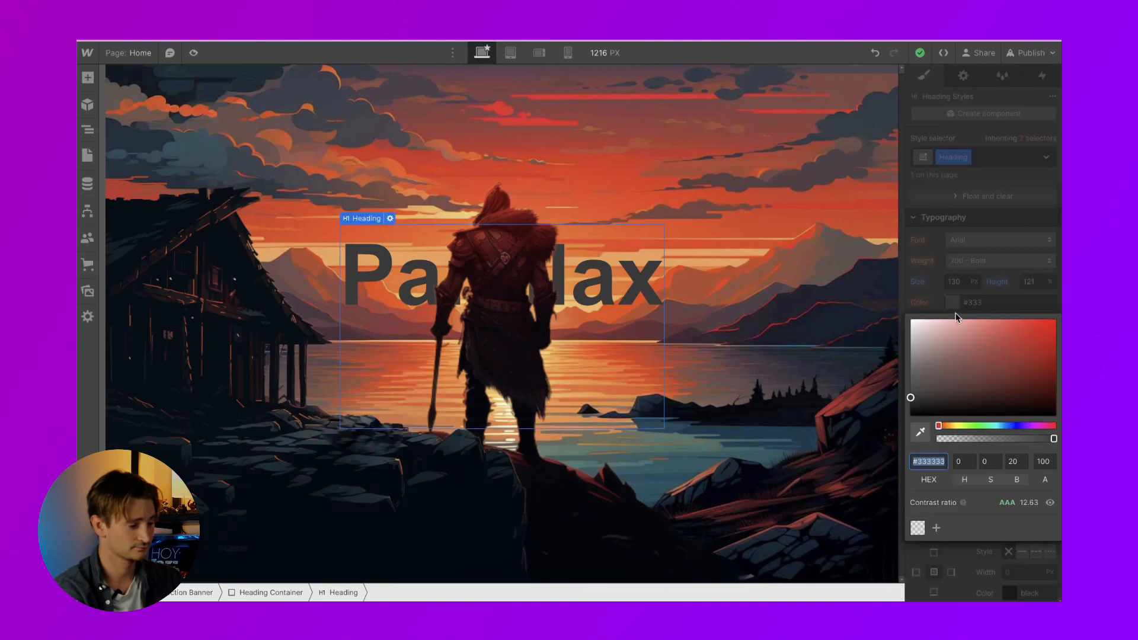
type("white")
left_click(610, 252)
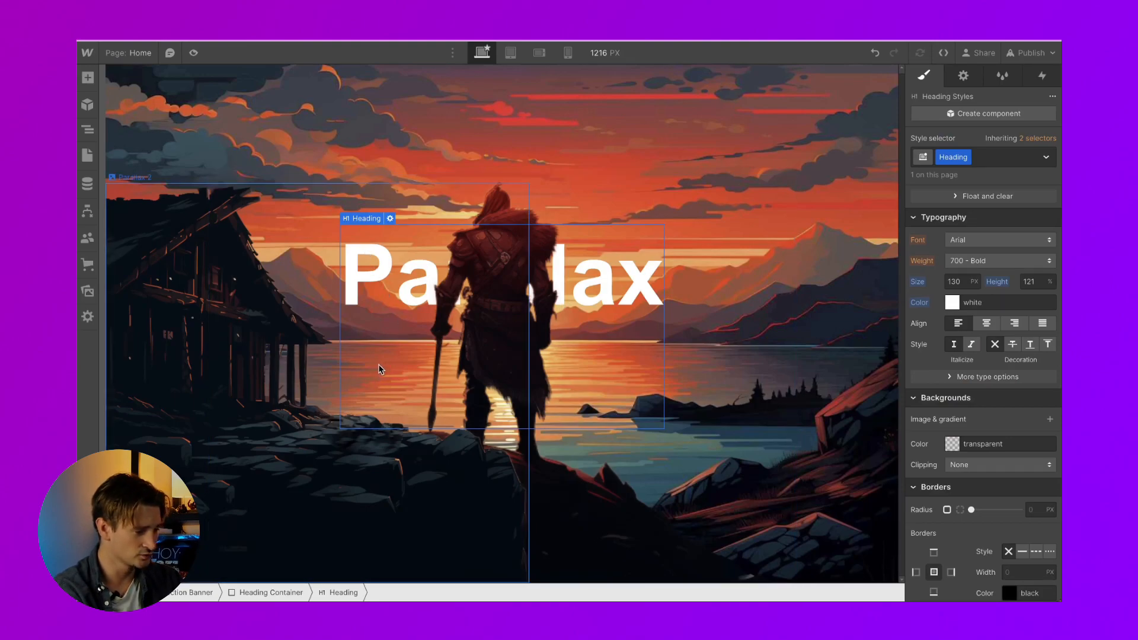
Raise the Heading Container's z-index above the viking image and delete the empty line after the heading text
key("Up")
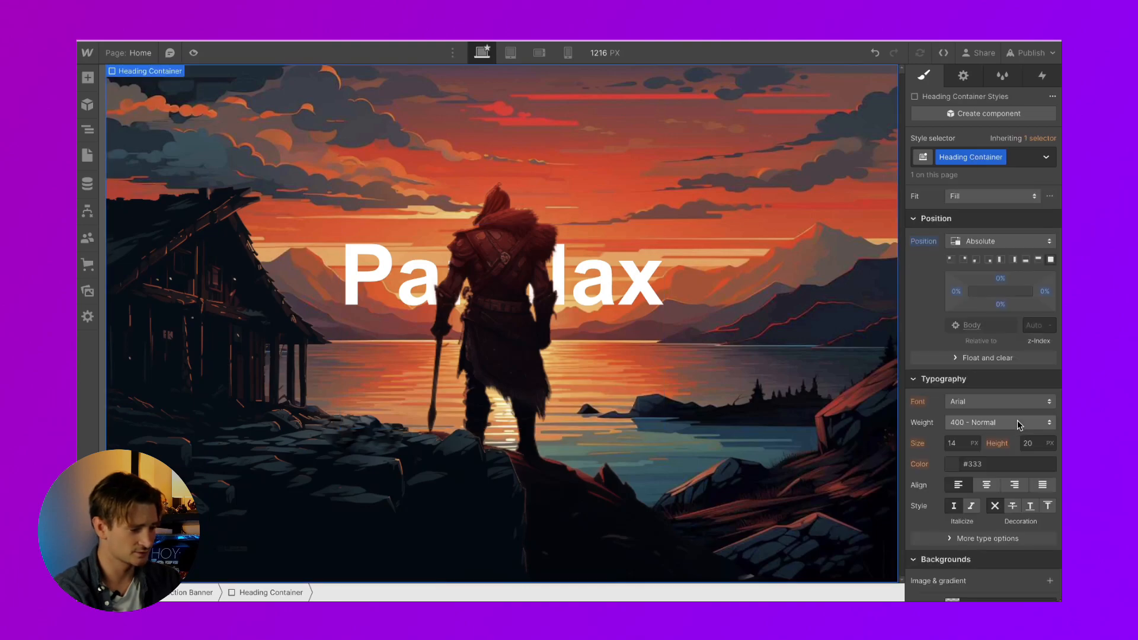
scroll(1019, 423, "down", 1)
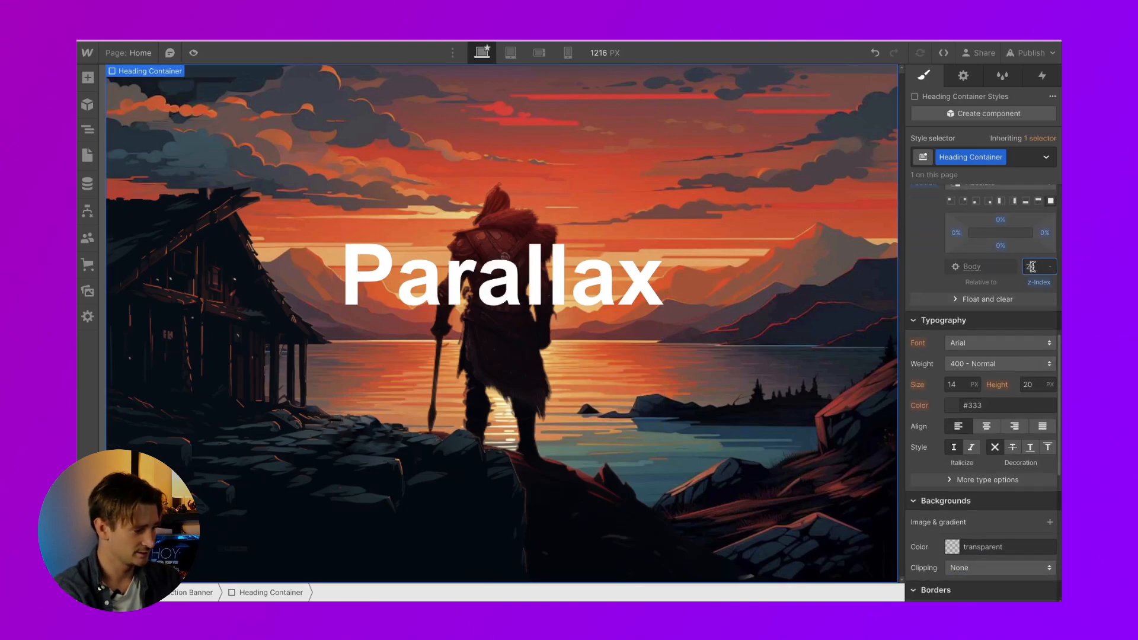
double_click(540, 284)
key("BackSpace")
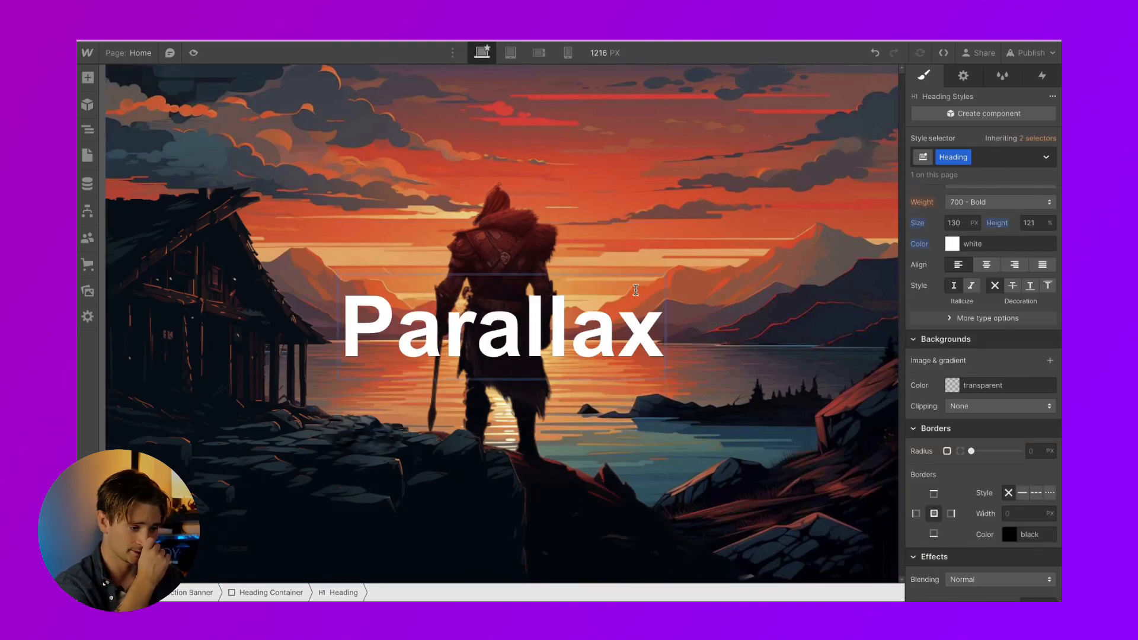
Set the Heading Container's z-index to 0 so the heading sits behind the viking
left_click(809, 211)
scroll(1058, 321, "up", 4)
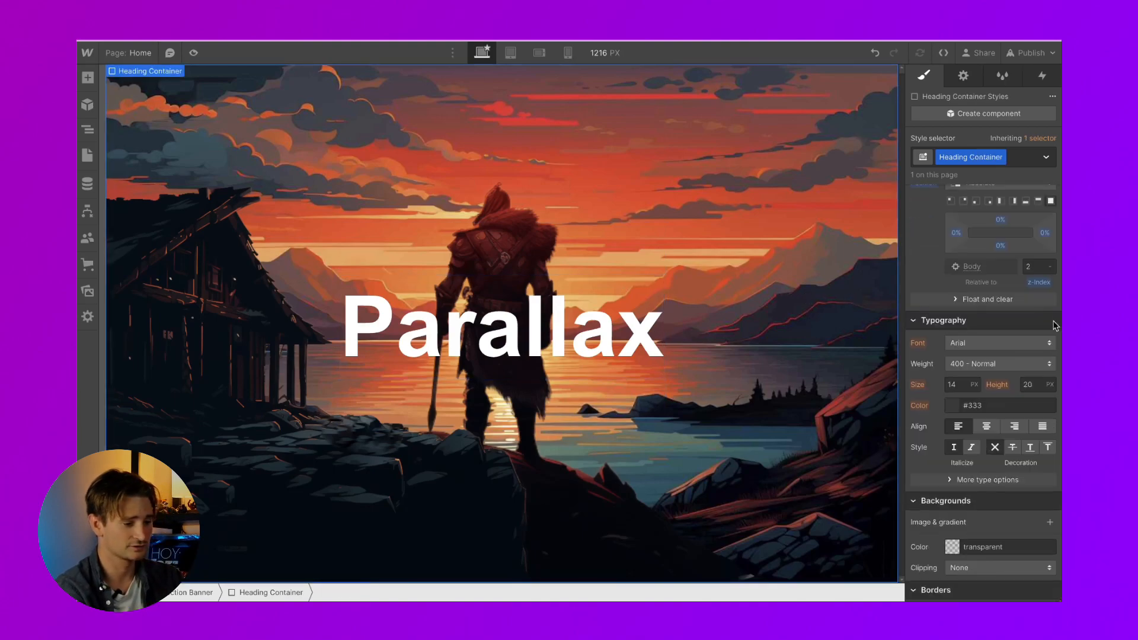
left_click(1044, 272)
type("0")
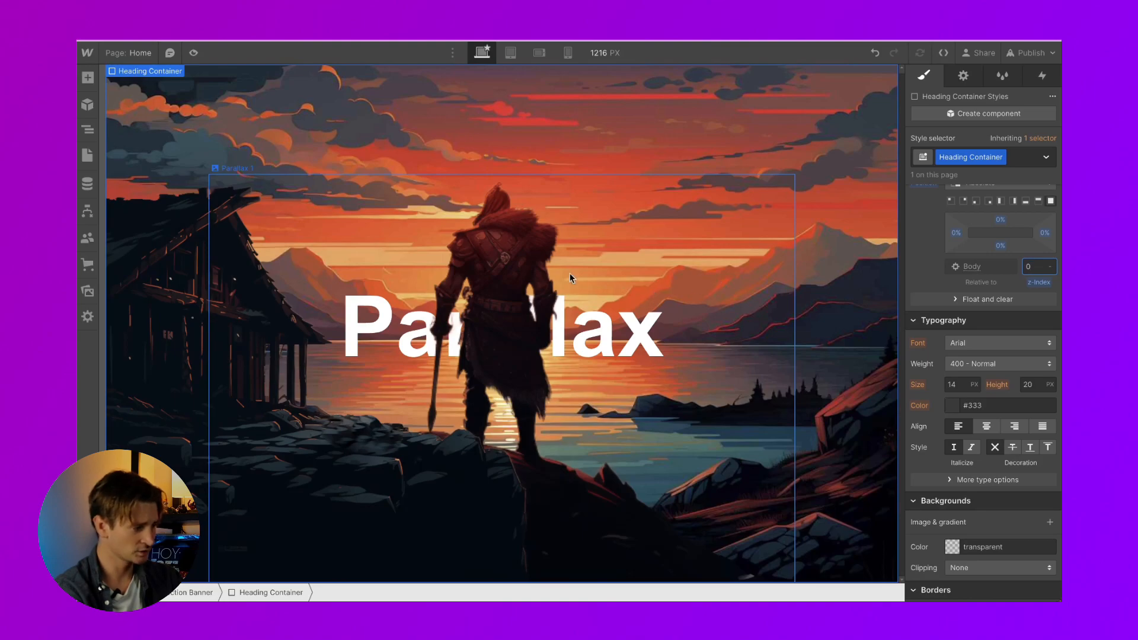
Give the Heading a relative position and shift it up to the level of the viking's shoulders
left_click(84, 135)
left_click(155, 164)
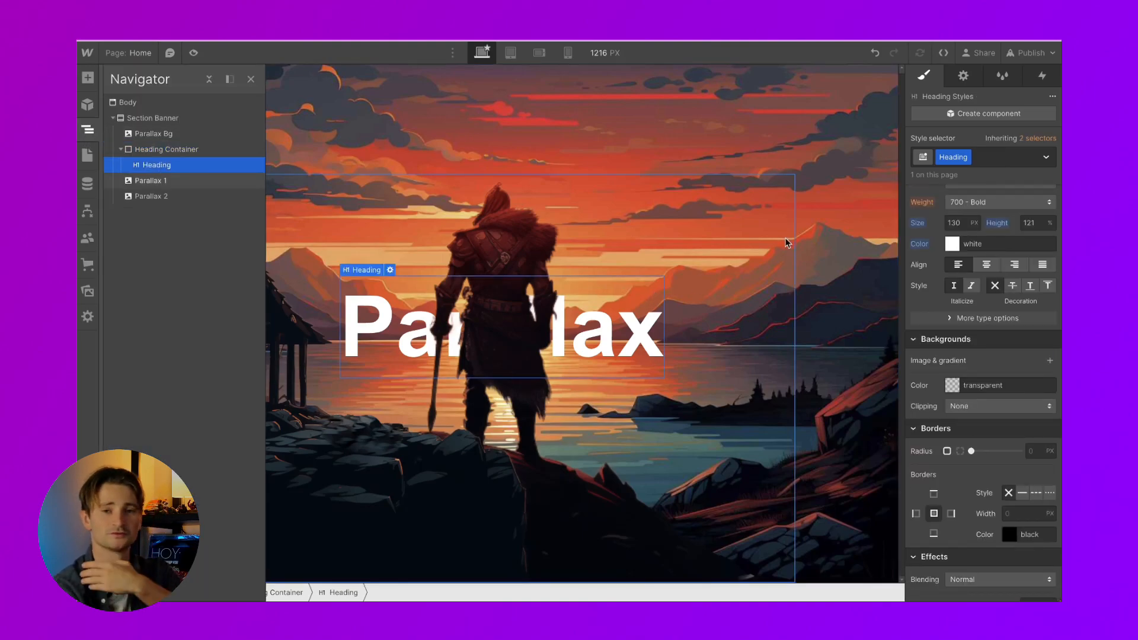
scroll(1019, 305, "down", 3)
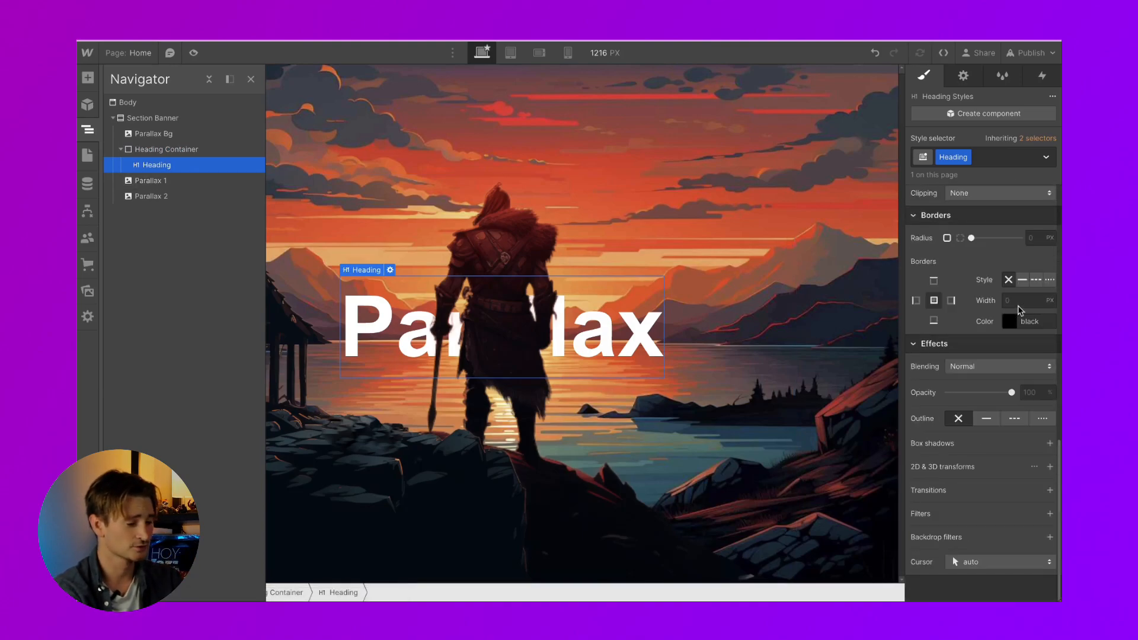
scroll(968, 297, "up", 1)
scroll(968, 296, "up", 3)
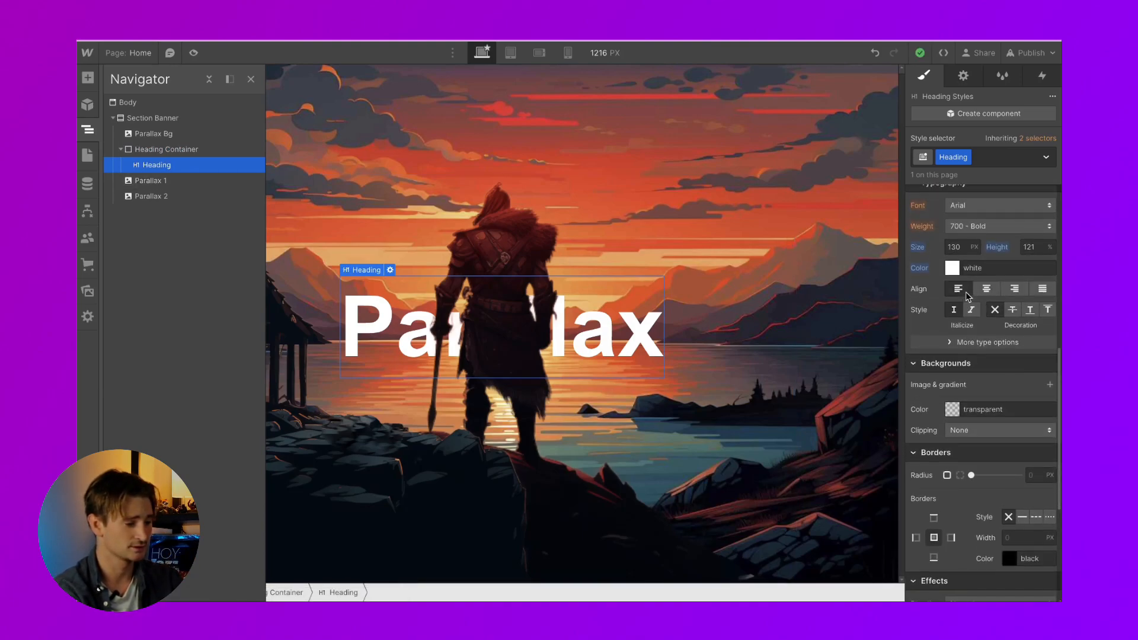
scroll(967, 294, "up", 3)
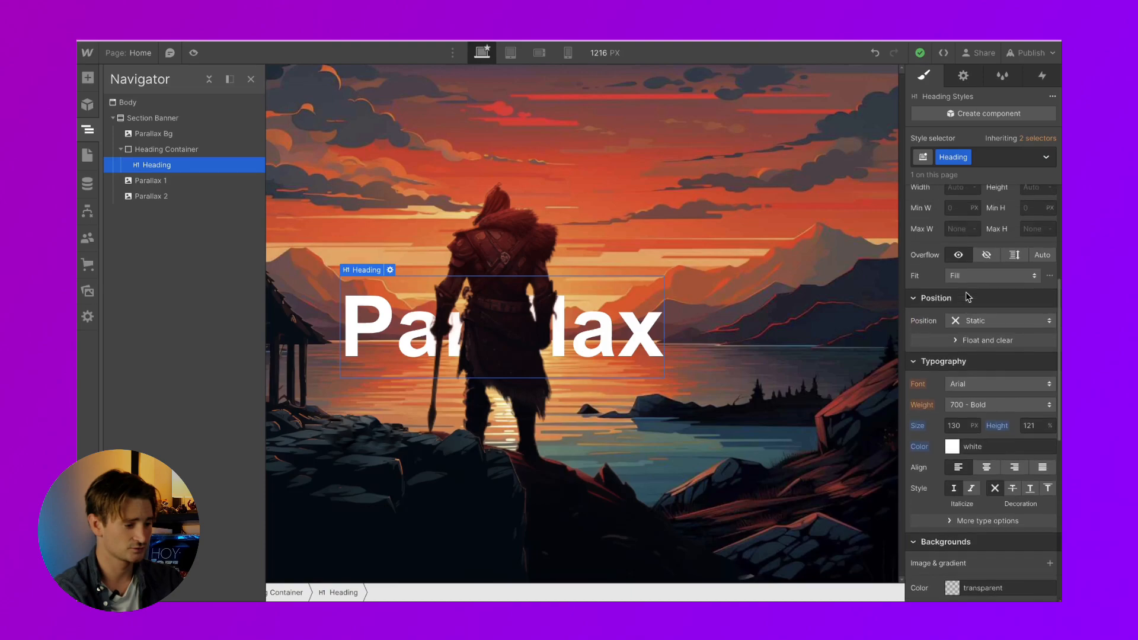
left_click(974, 329)
left_click(978, 343)
left_click_drag(1002, 372, 996, 296)
left_click(709, 349)
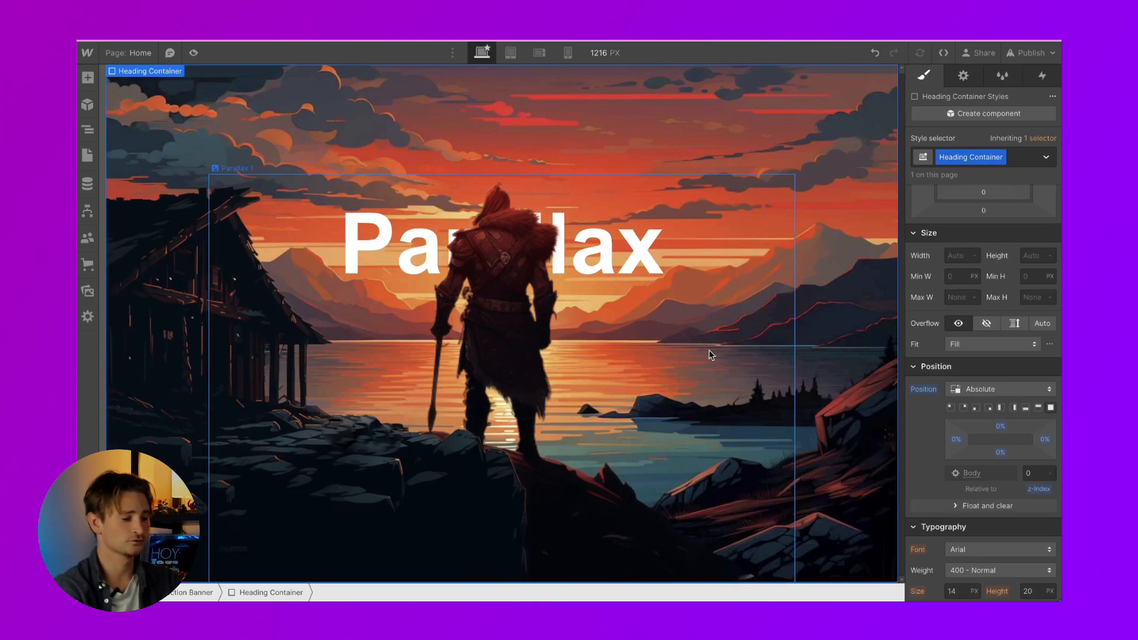
Add a Section to the Body after the Section Banner and give it the class "Section PLaceholder"
left_click(88, 129)
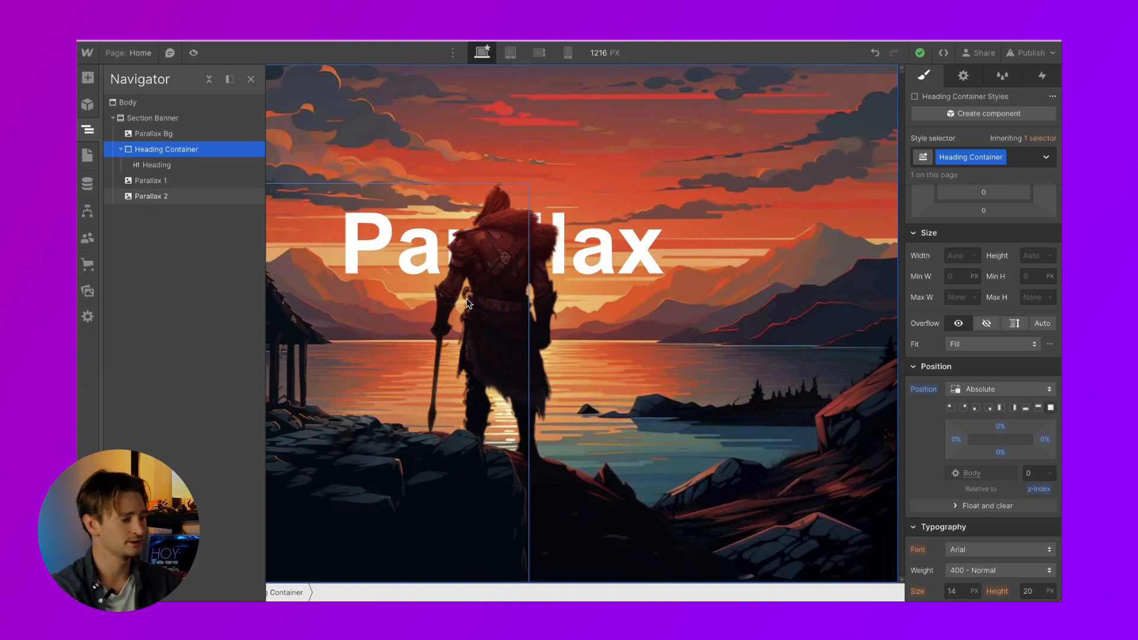
left_click(133, 106)
key("ctrl+k")
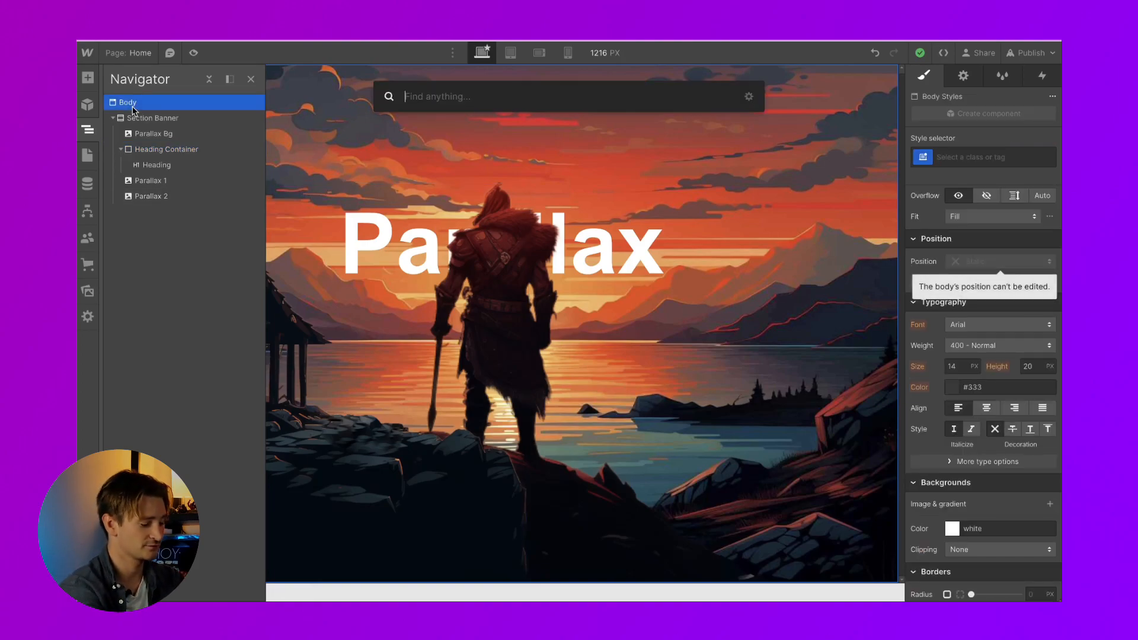
type("sec")
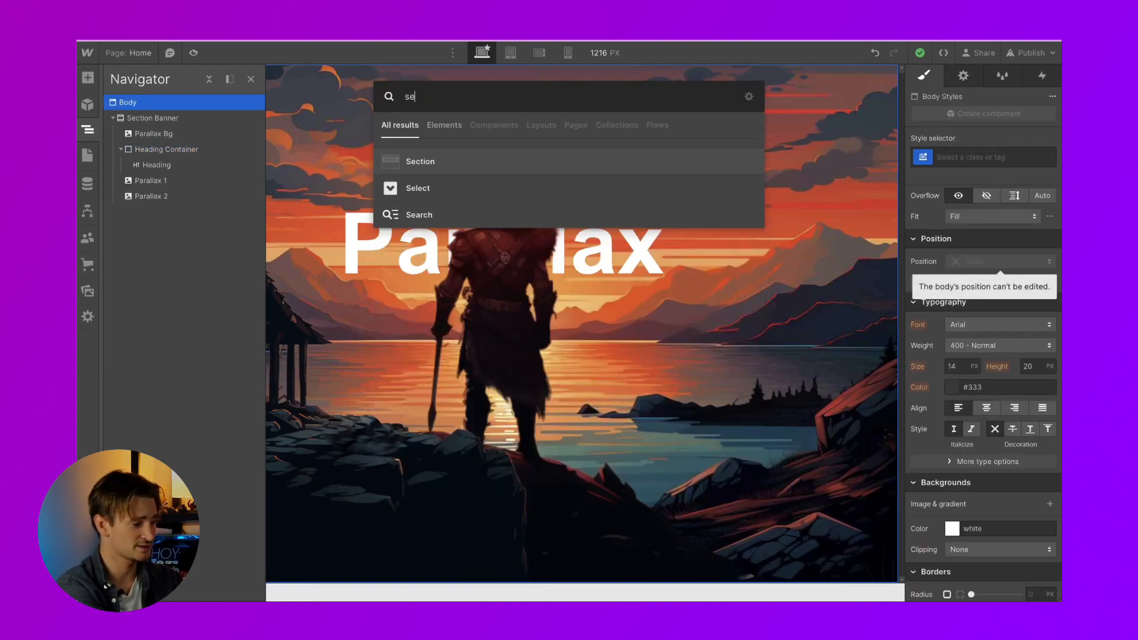
key("Return")
left_click(974, 157)
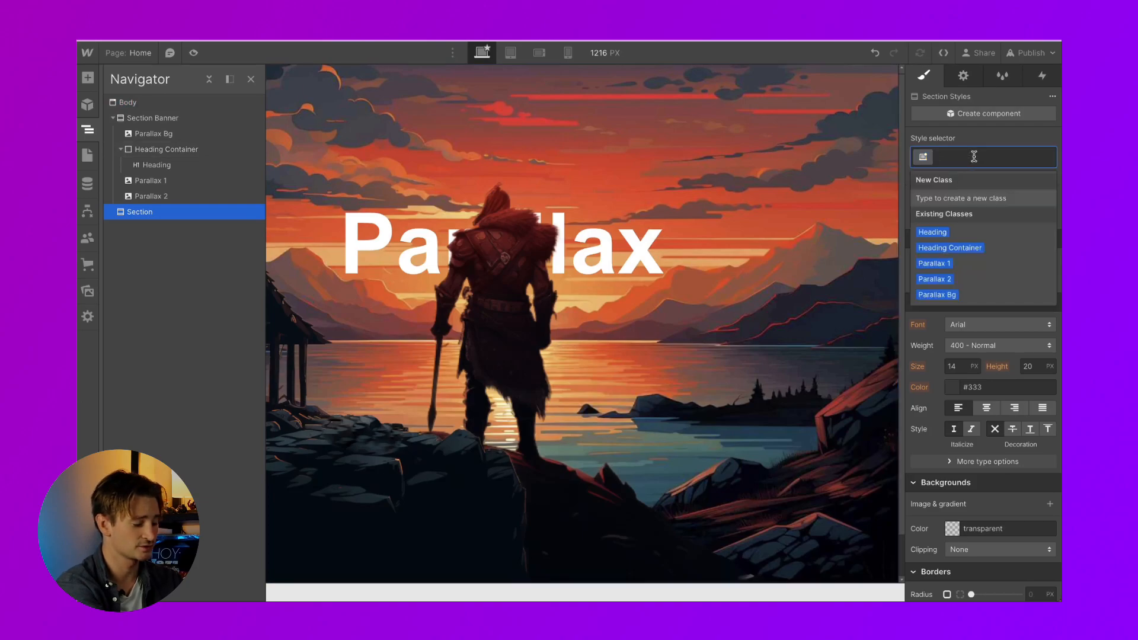
type("Section PLaceholder")
key("Return")
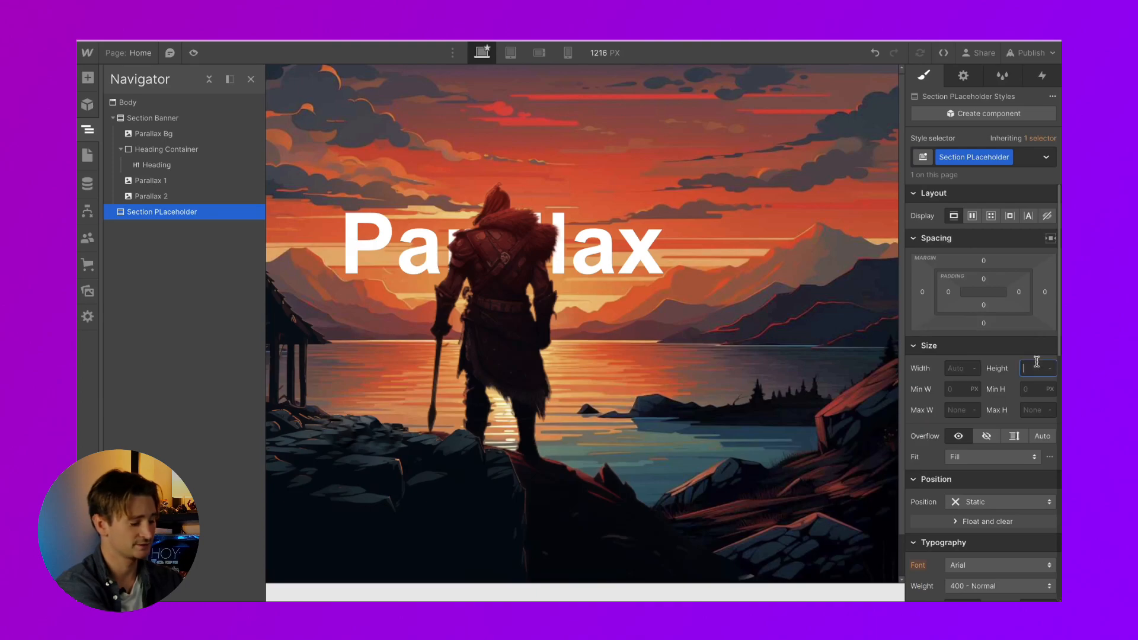
Give the placeholder section a height and a black background color
scroll(1021, 409, "down", 8)
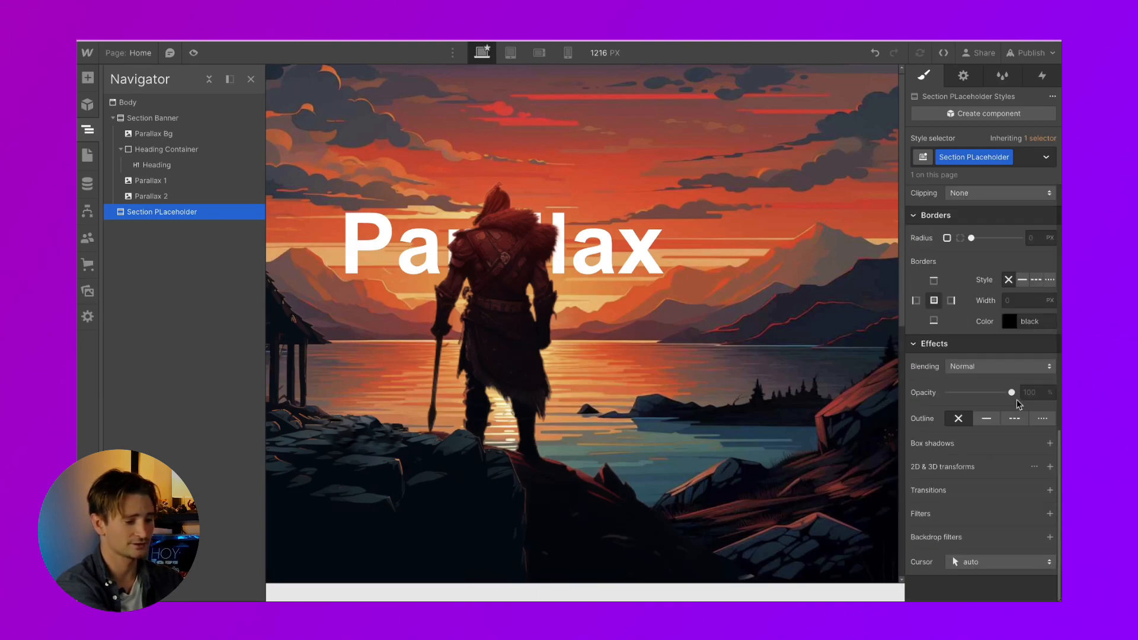
scroll(962, 323, "up", 3)
left_click(954, 316)
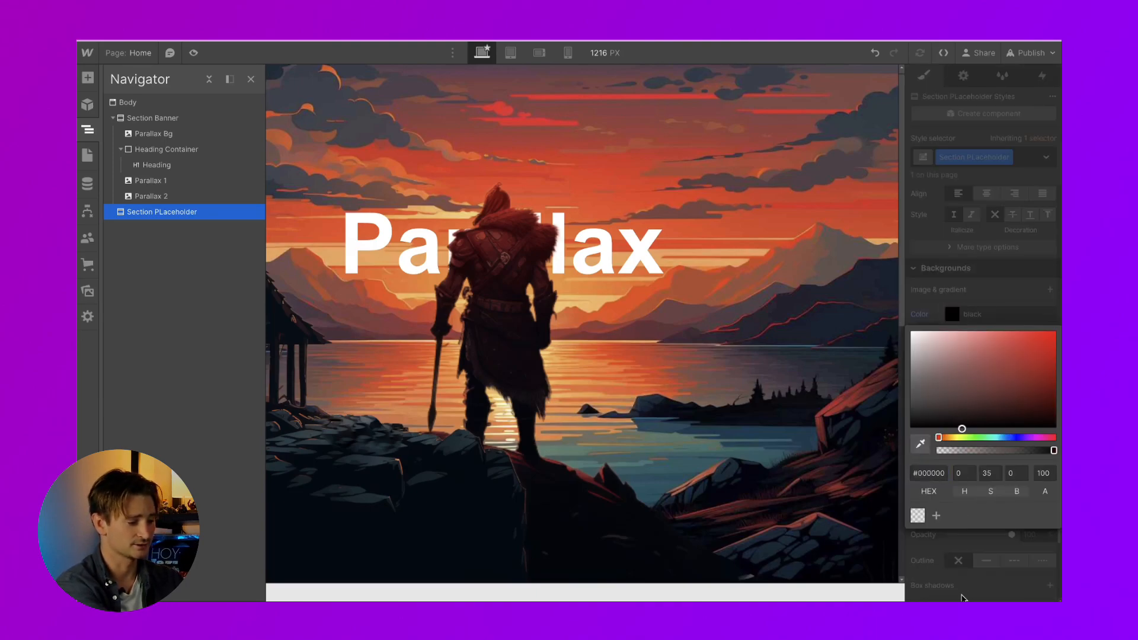
left_click(692, 321)
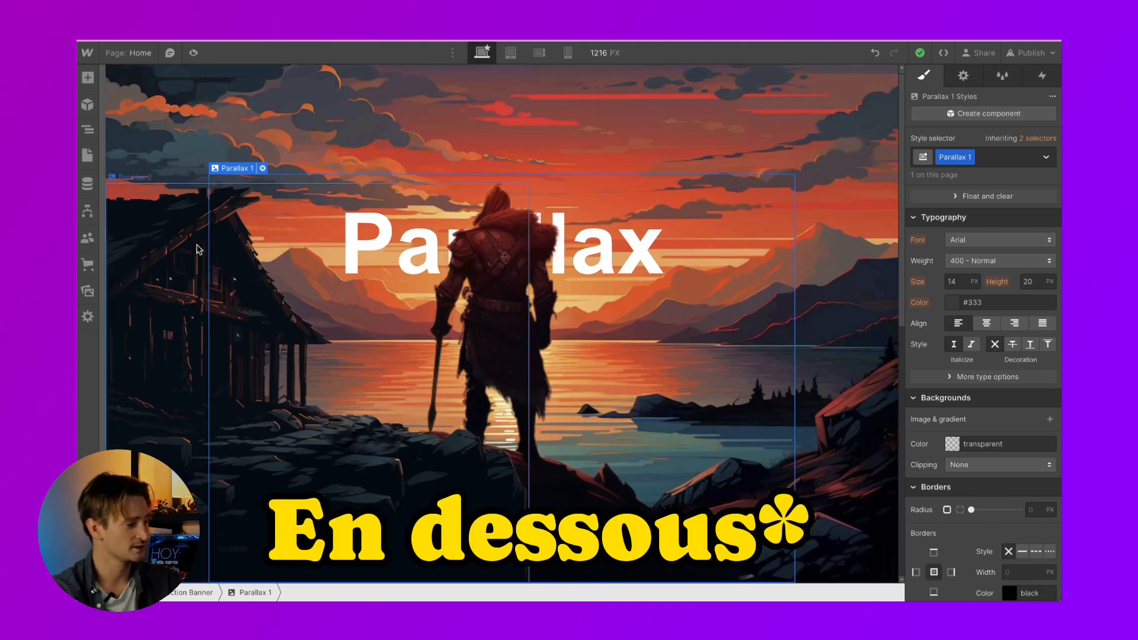
Insert a new Image element inside the Section Banner
left_click(87, 130)
left_click(132, 120)
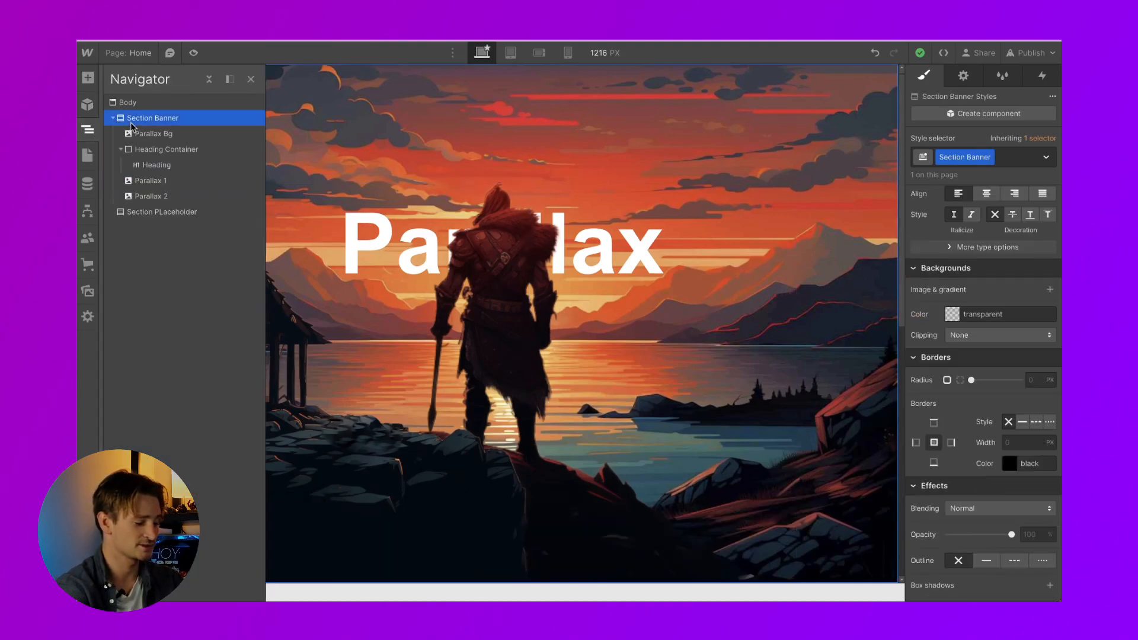
key("ctrl+k")
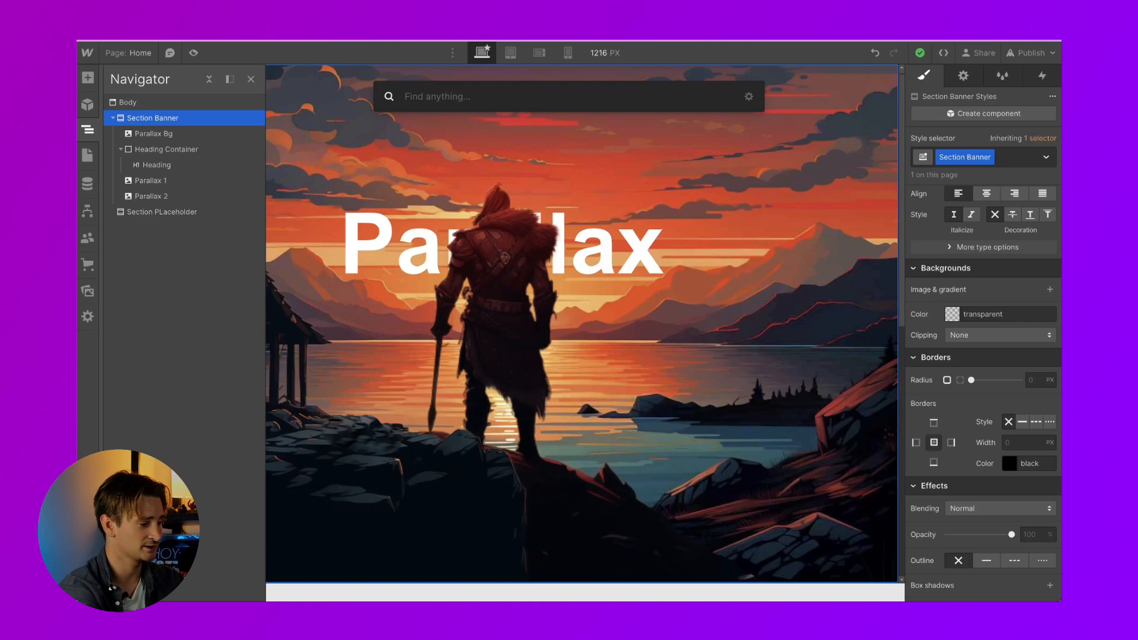
type("ima")
key("Return")
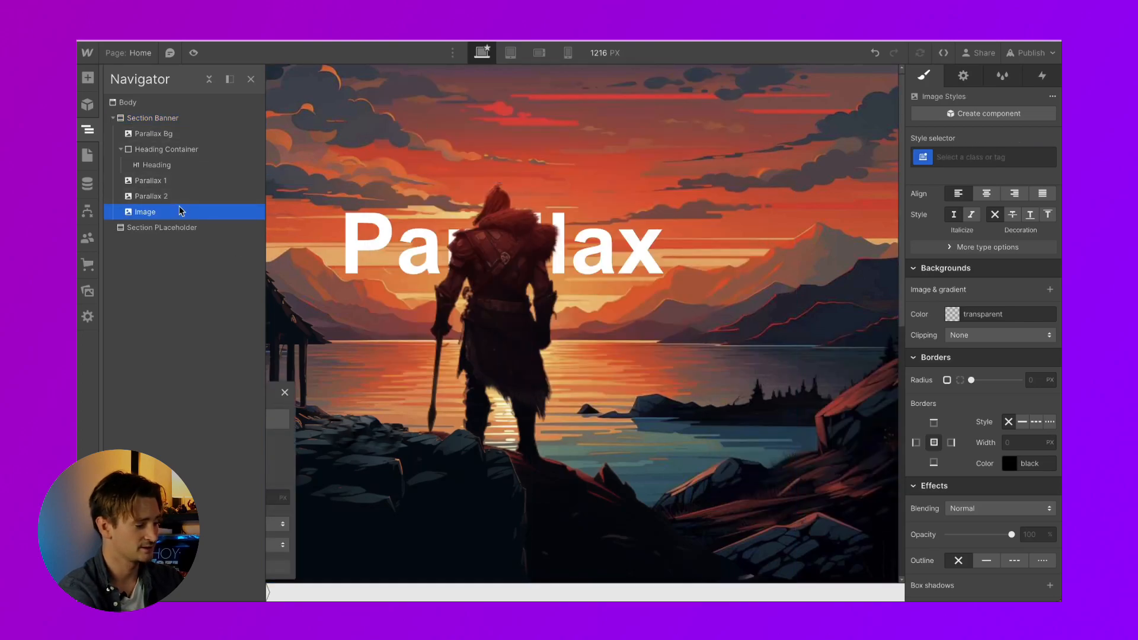
Upload Rocks.png from the Assets folder as the new image's source
left_click(281, 411)
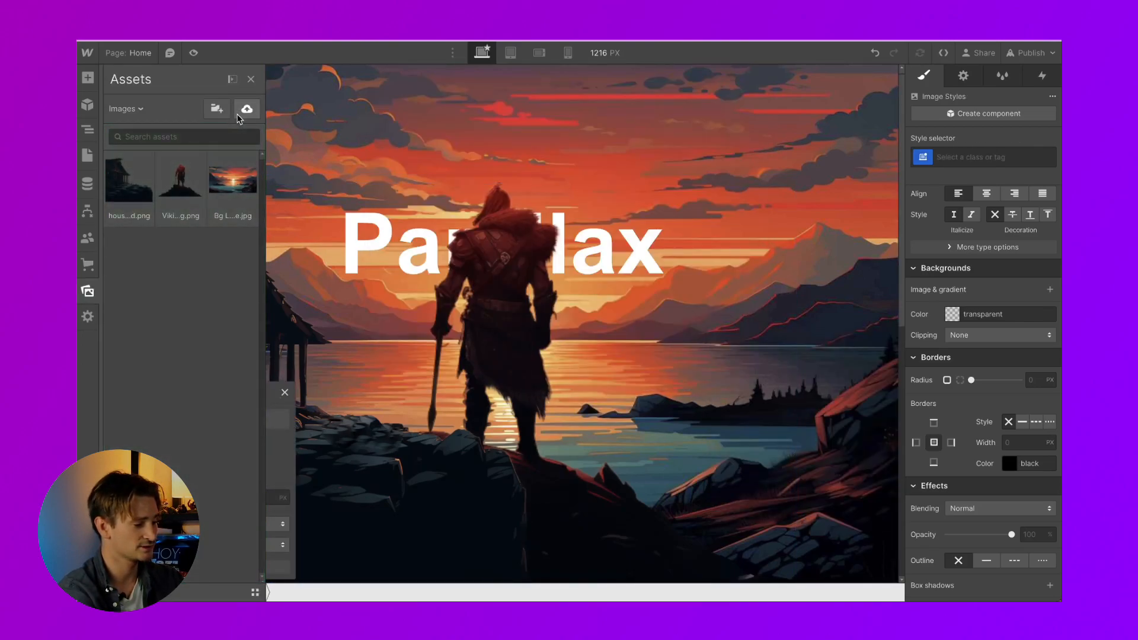
left_click(240, 114)
left_click(464, 295)
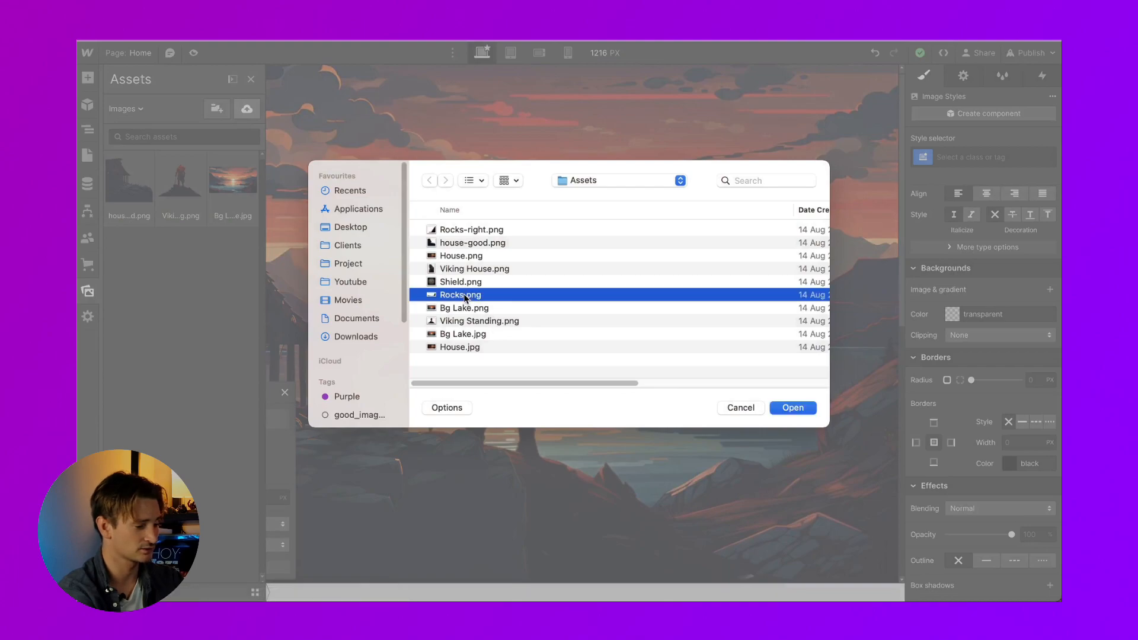
key("space")
key("Return")
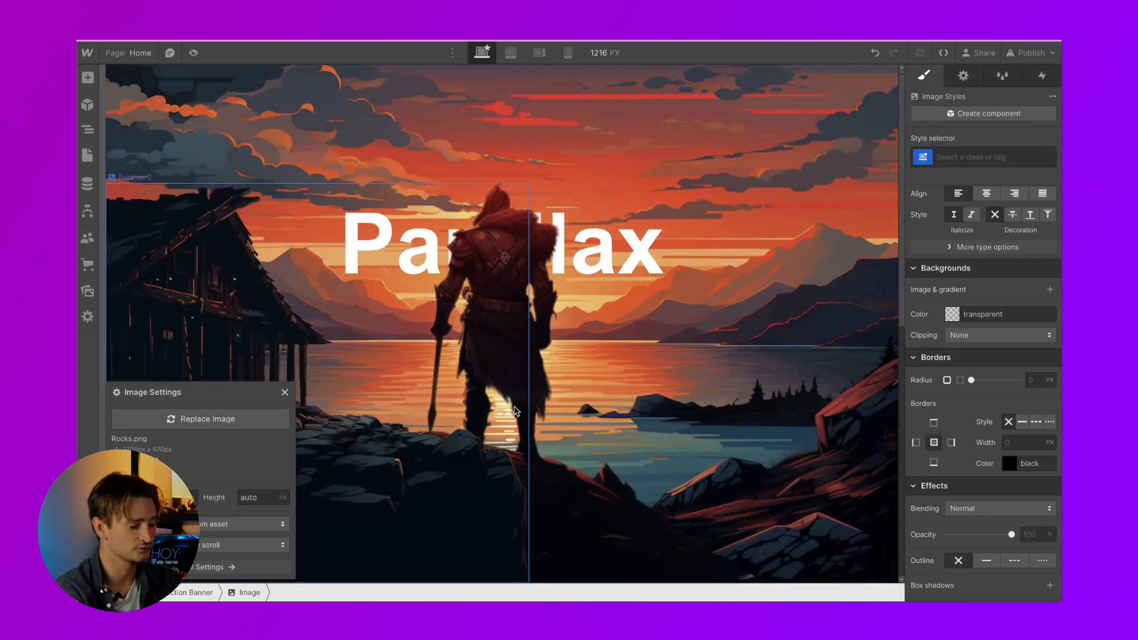
Give the rocks image the class "Parallax Rocks"
scroll(515, 410, "down", 5)
scroll(515, 410, "up", 1)
left_click(949, 157)
type("Parallax")
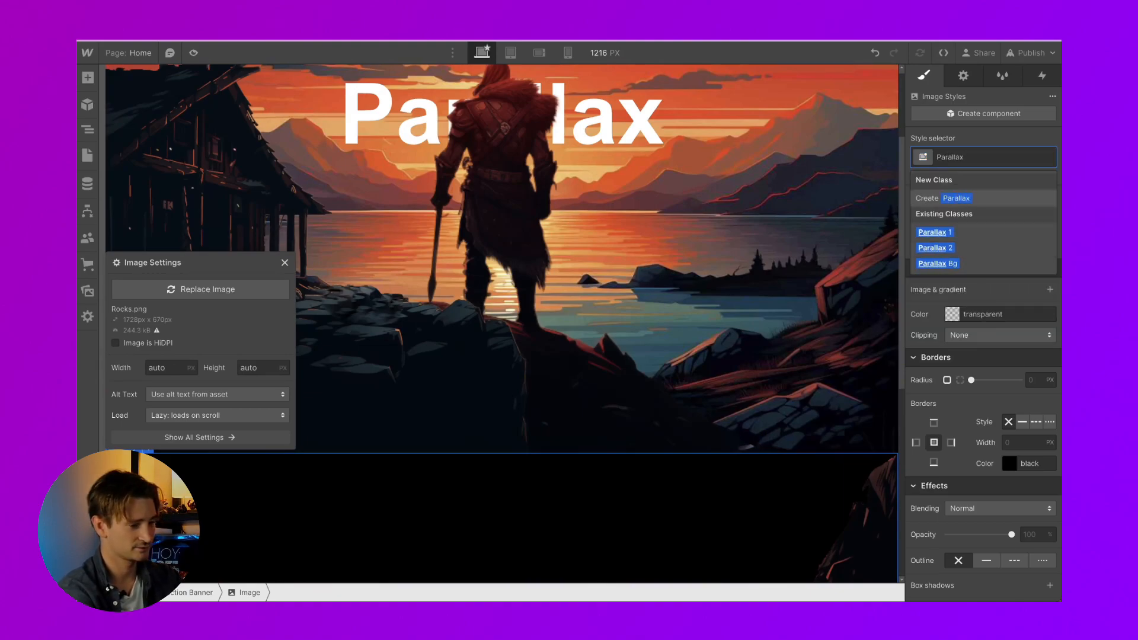
type(" Rocks")
key("Return")
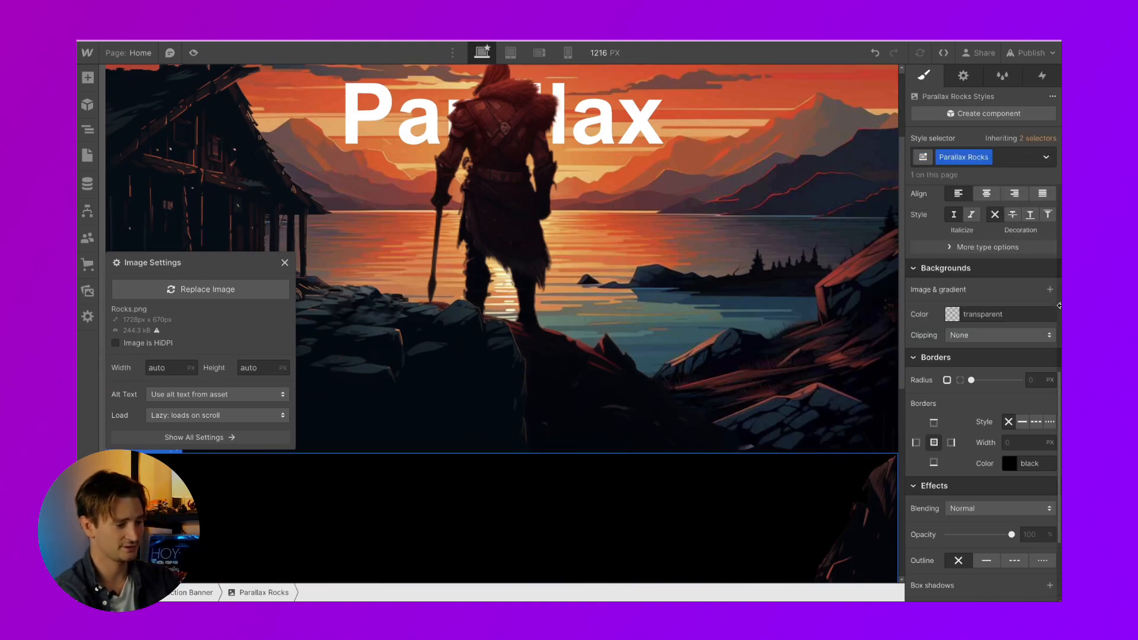
Position the Parallax Rocks image absolutely, anchored across the bottom edge of the banner, and close its image settings
left_click(974, 502)
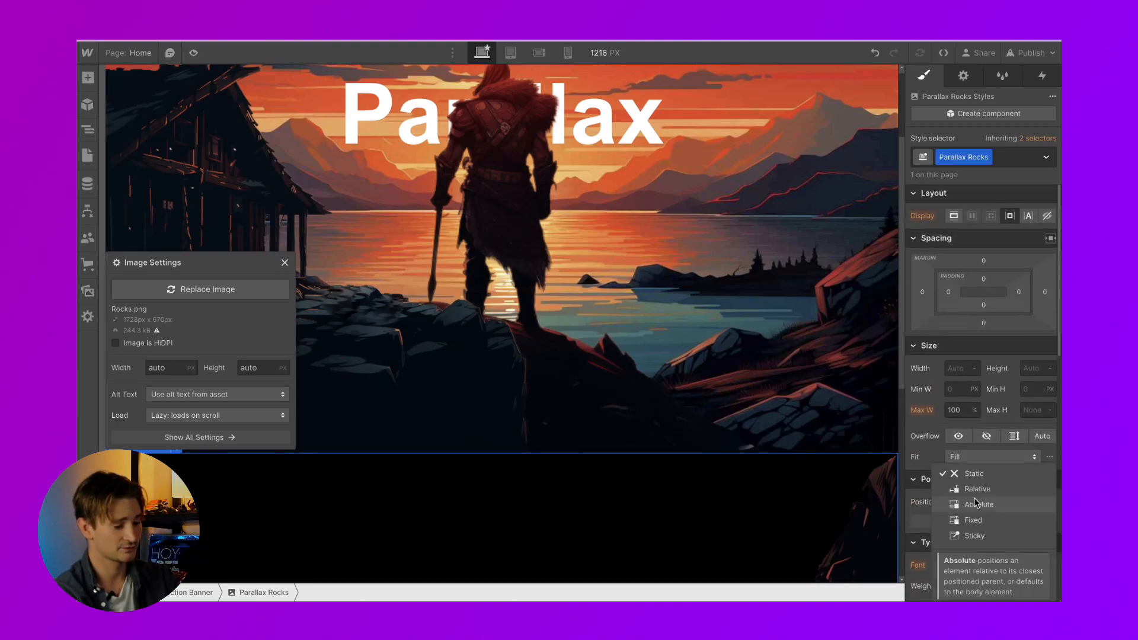
left_click(976, 508)
left_click(1024, 523)
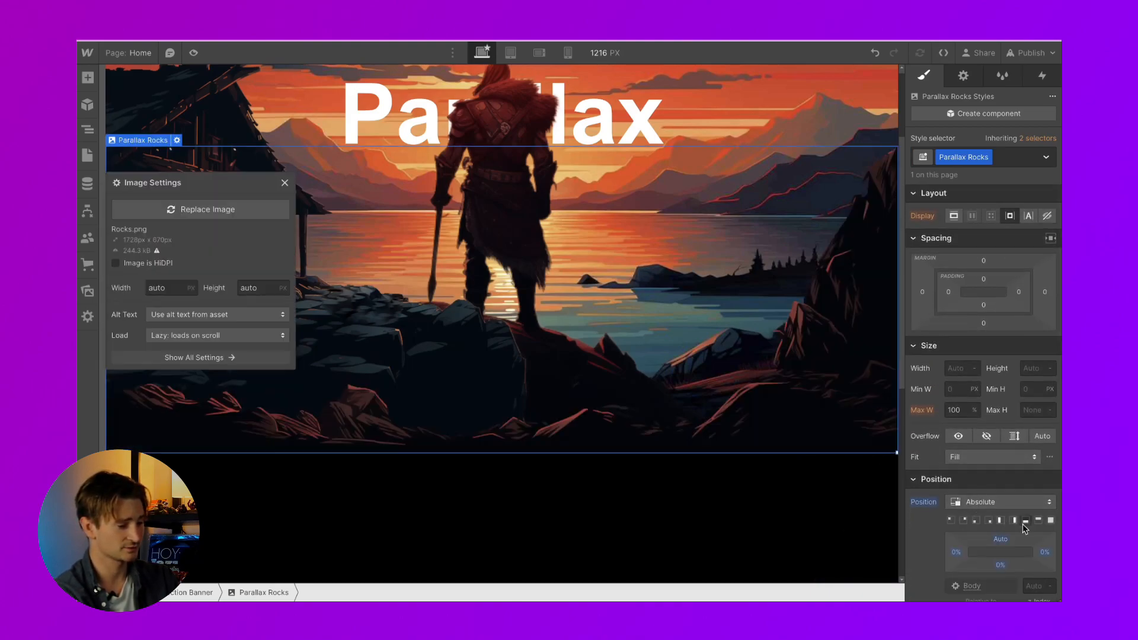
scroll(719, 368, "up", 2)
left_click(285, 312)
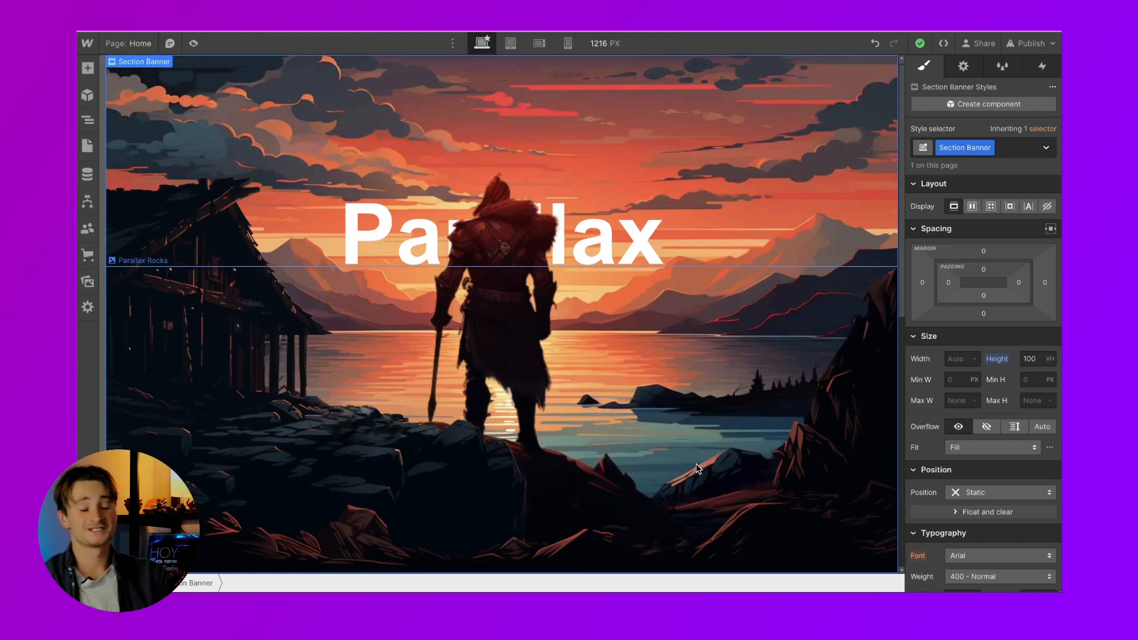
Add a "While scrolling in view" element trigger to the Section Banner with the action Play scroll animation
left_click(88, 120)
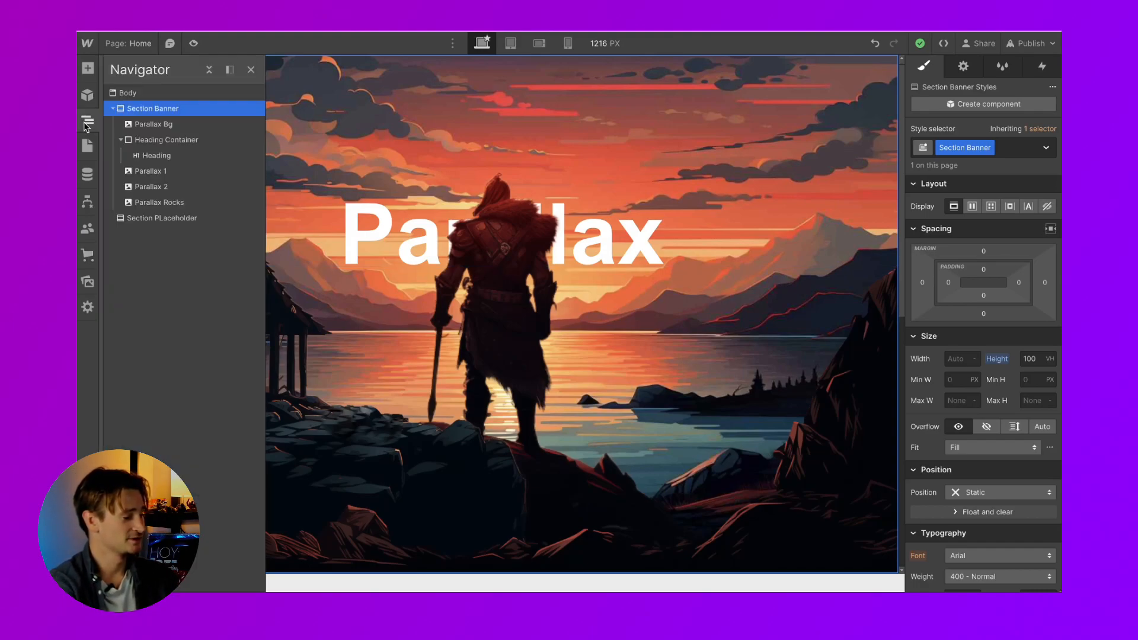
left_click(1043, 66)
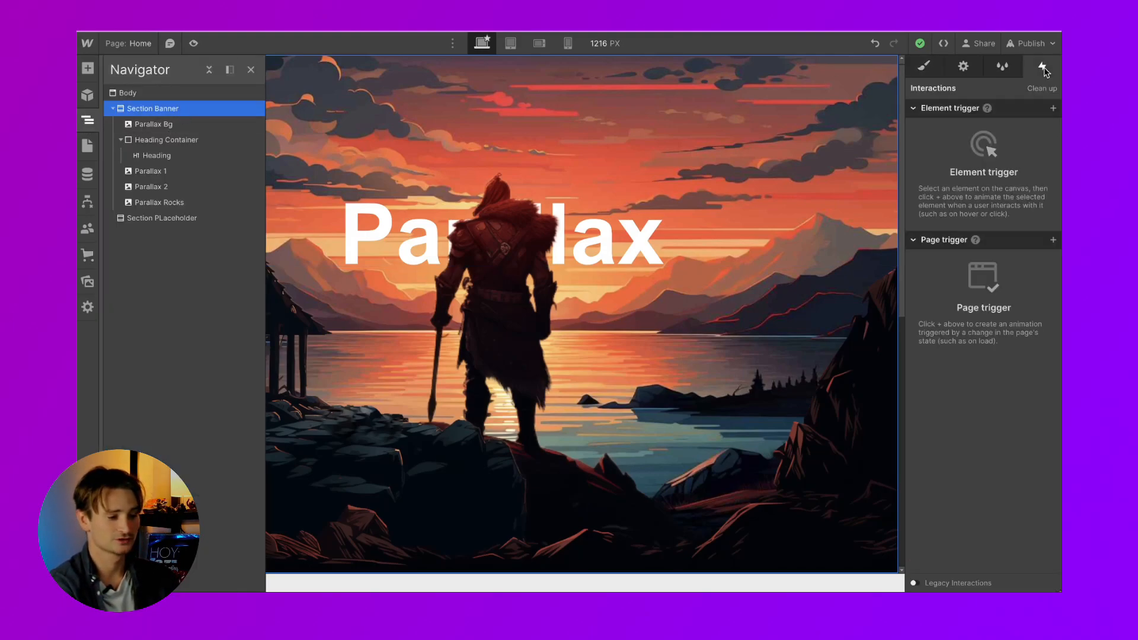
left_click(1053, 109)
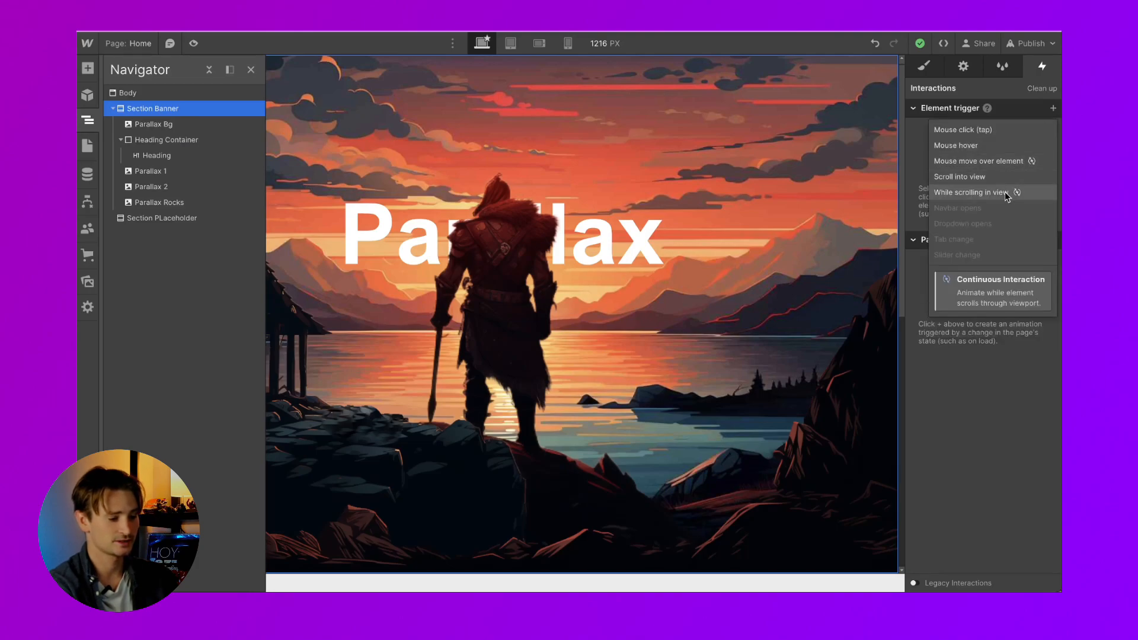
left_click(961, 194)
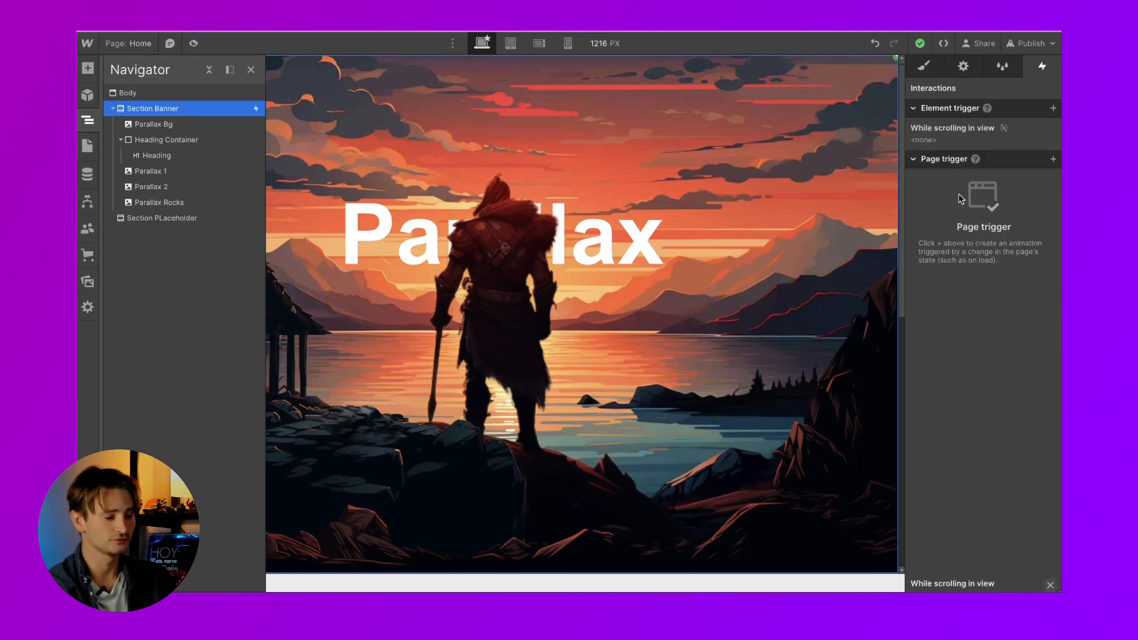
left_click(985, 178)
left_click(981, 210)
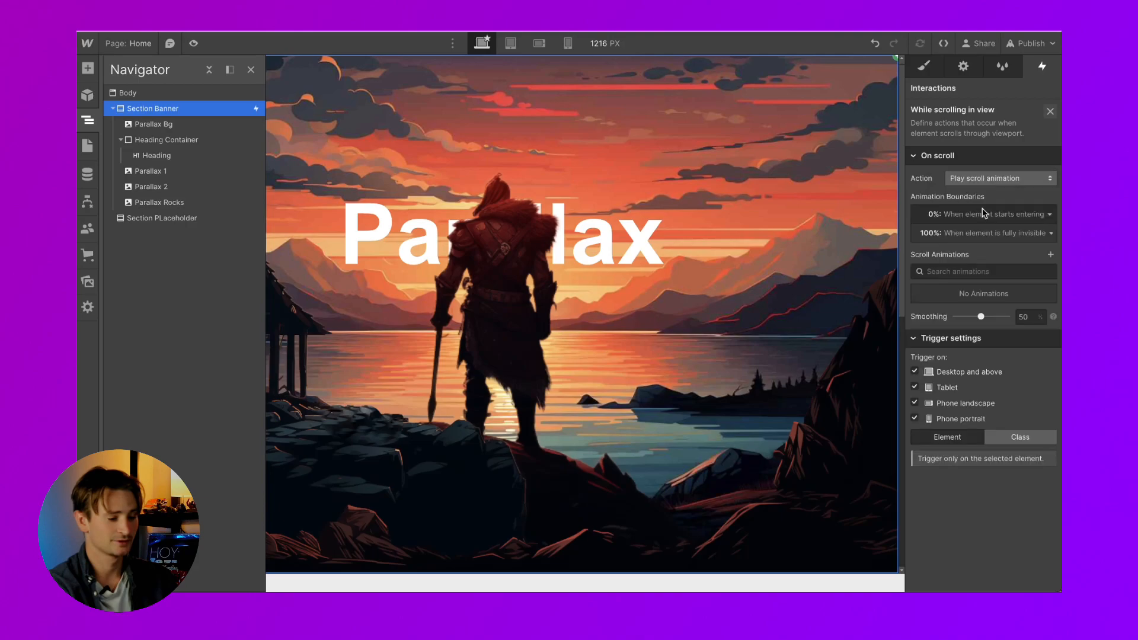
Set the scroll animation to start at 0% when the Section Banner is fully visible
left_click(1013, 214)
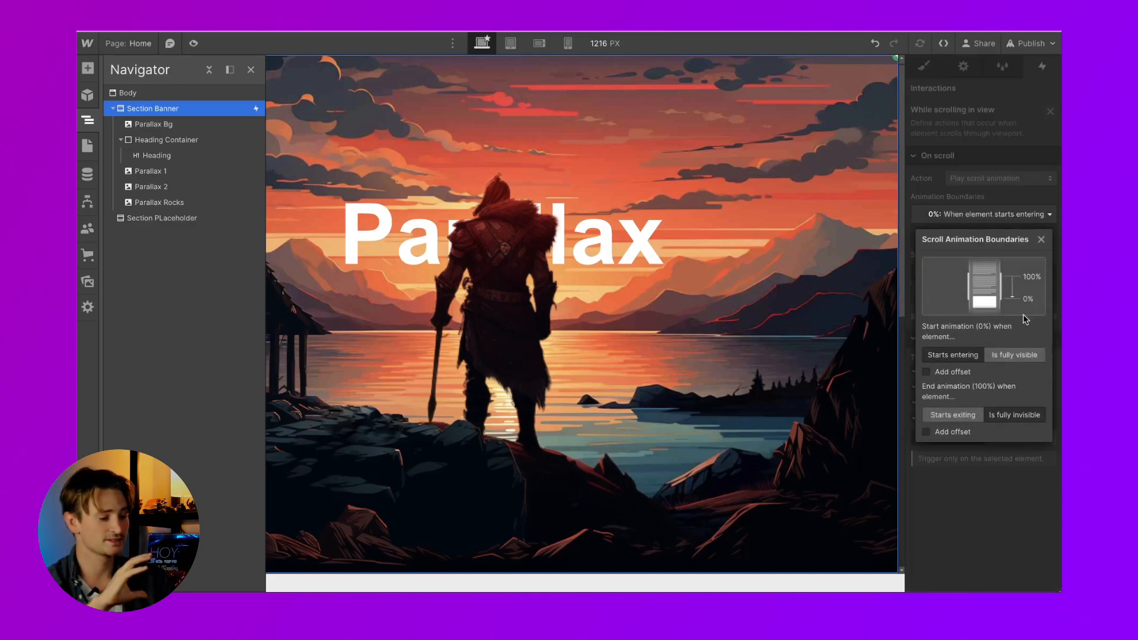
left_click(1026, 355)
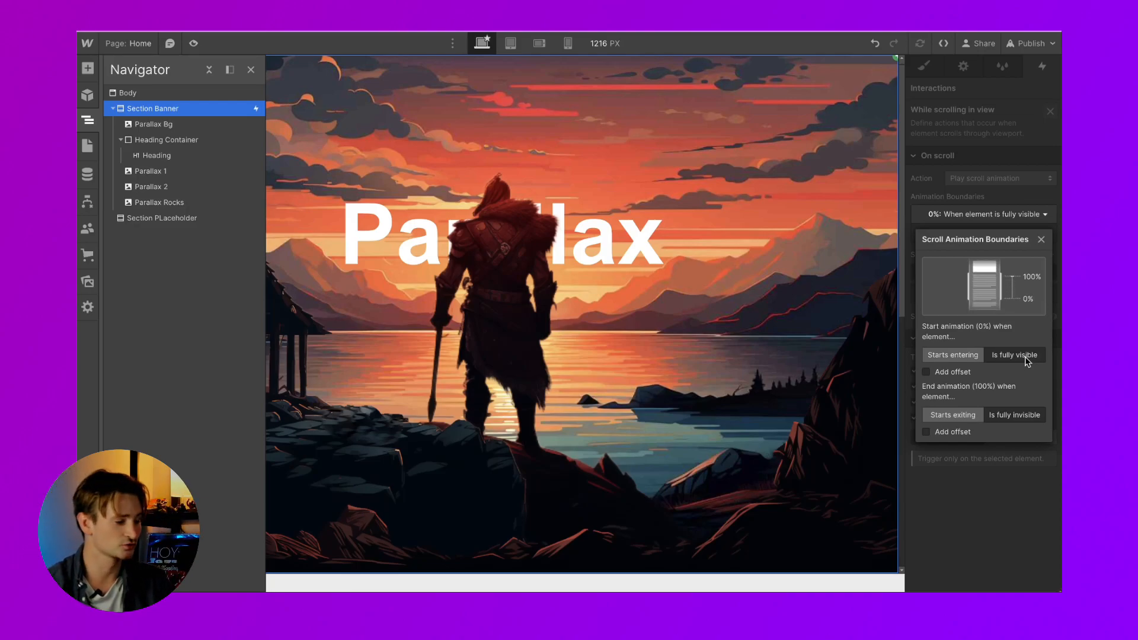
left_click(1042, 486)
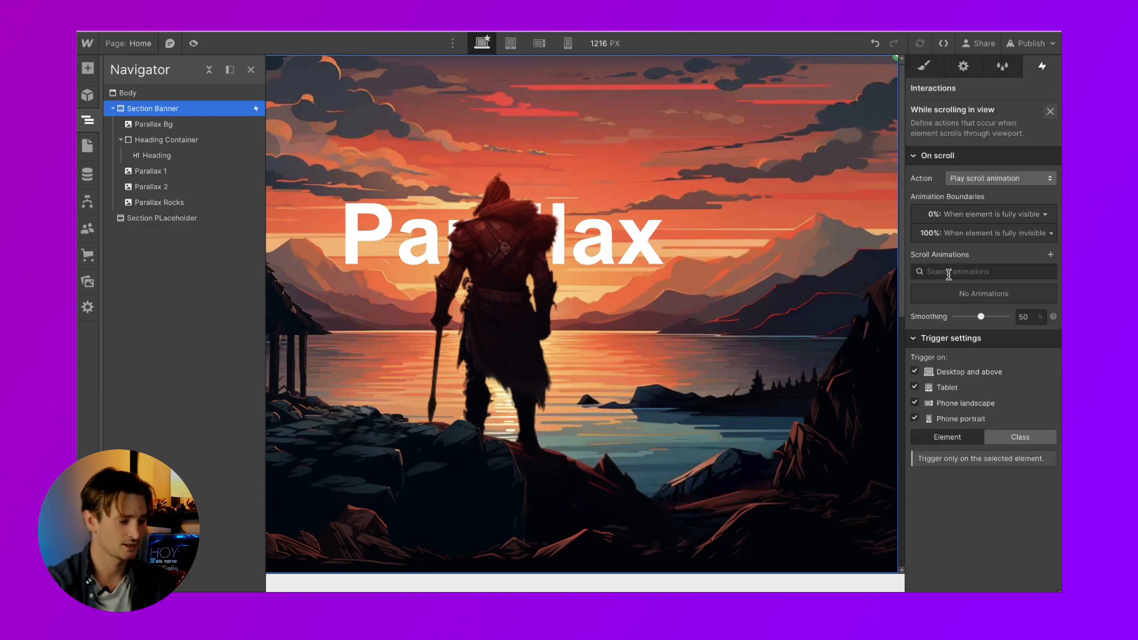
Create a scroll animation named Parallax Scrolling and add a Move action for Parallax Bg at 0% with a 0 px Y offset
left_click(1051, 256)
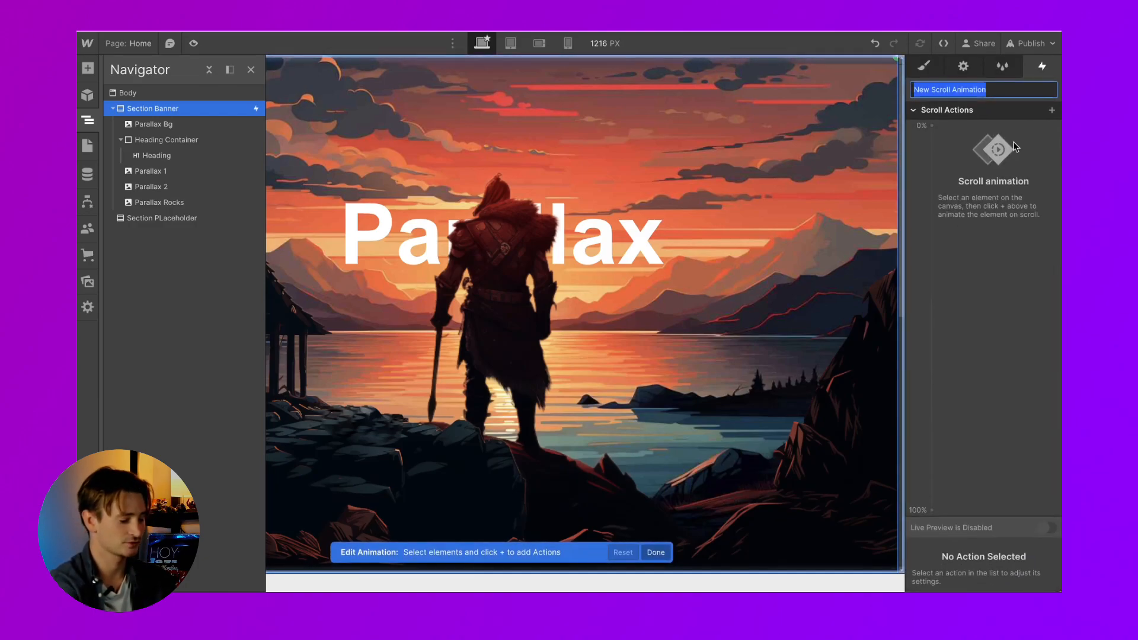
type("Parallax Scroll")
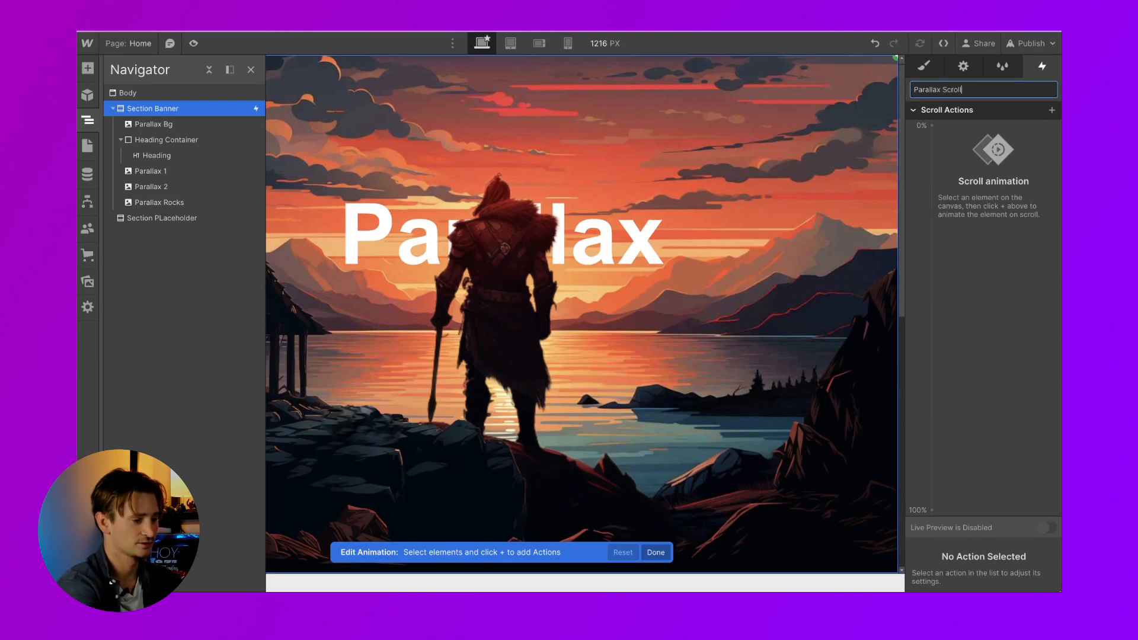
left_click(160, 126)
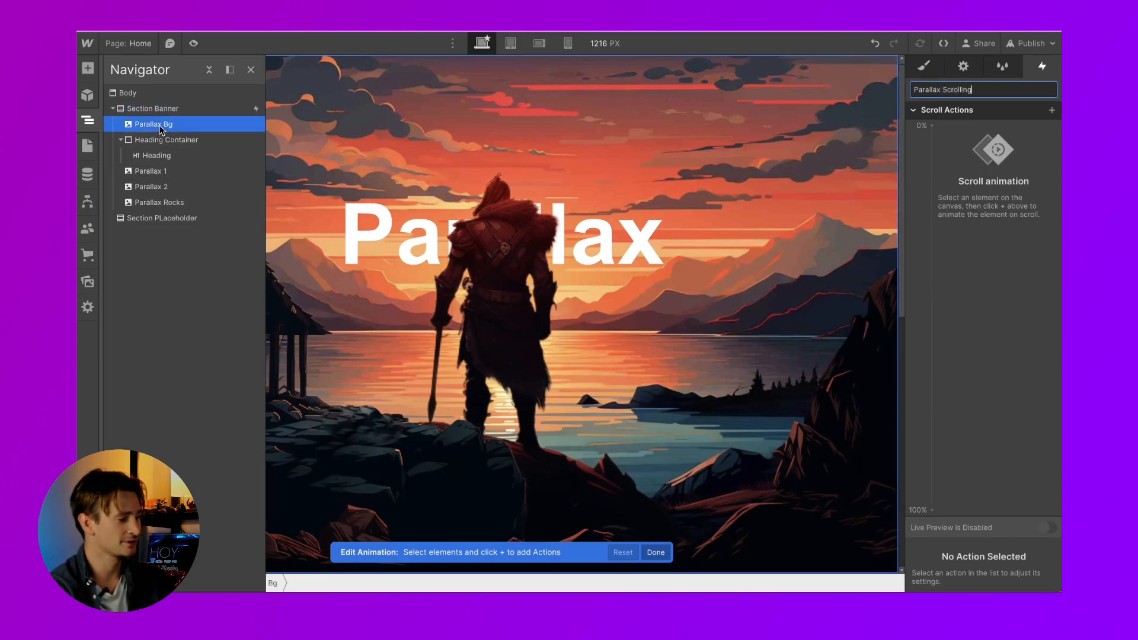
left_click(1053, 111)
left_click(967, 152)
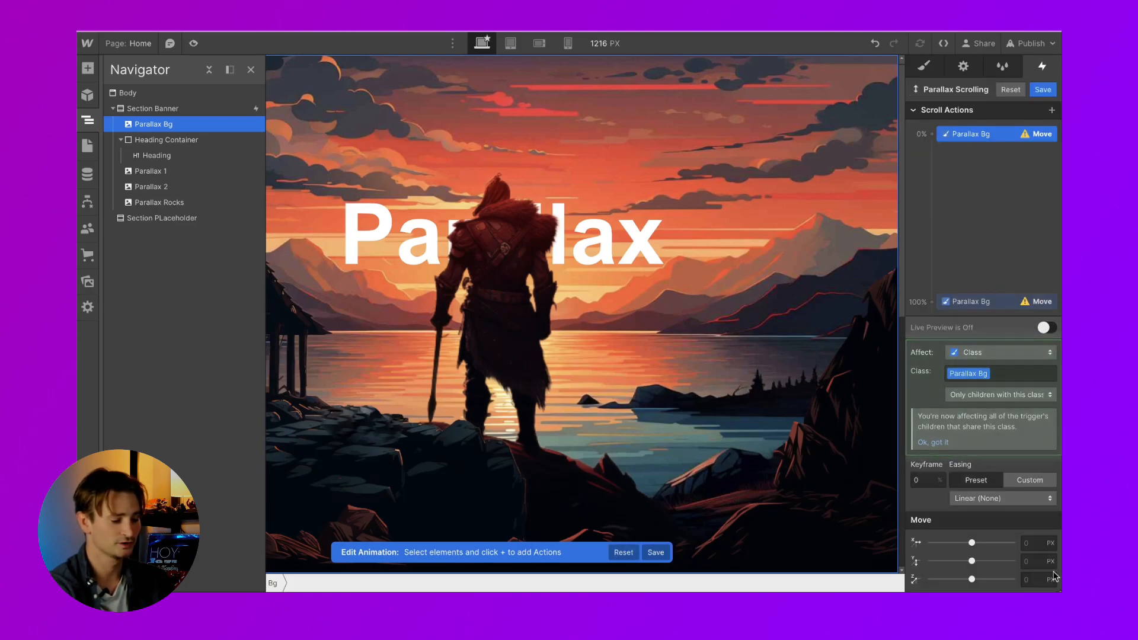
left_click(1037, 560)
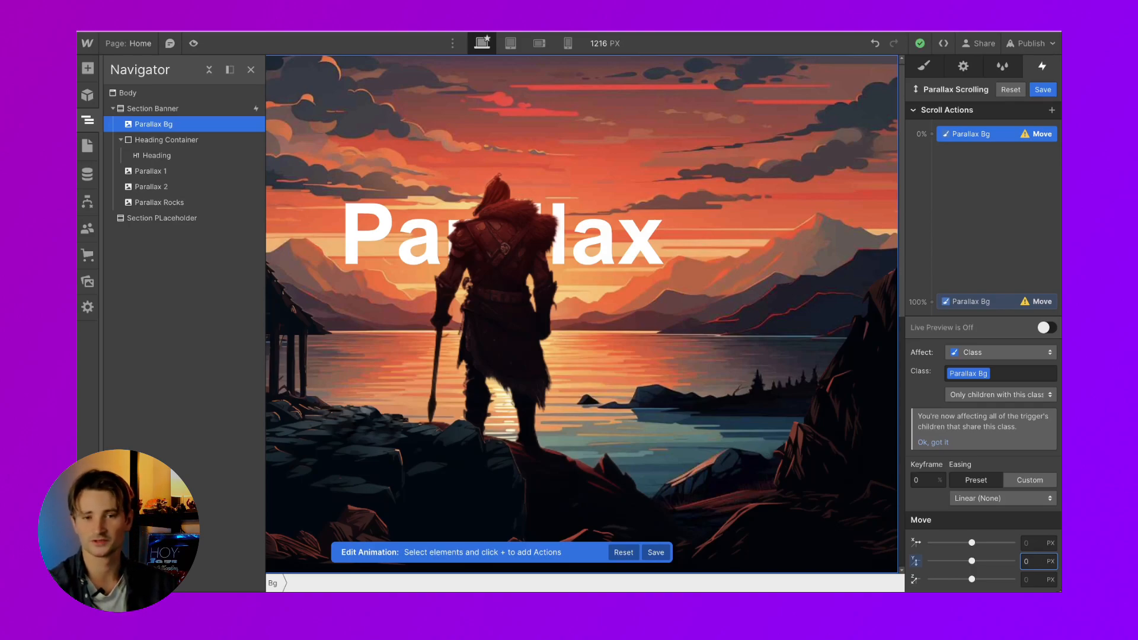
Set the Y offset of the Parallax Bg Move action at the 100% keyframe
left_click(963, 304)
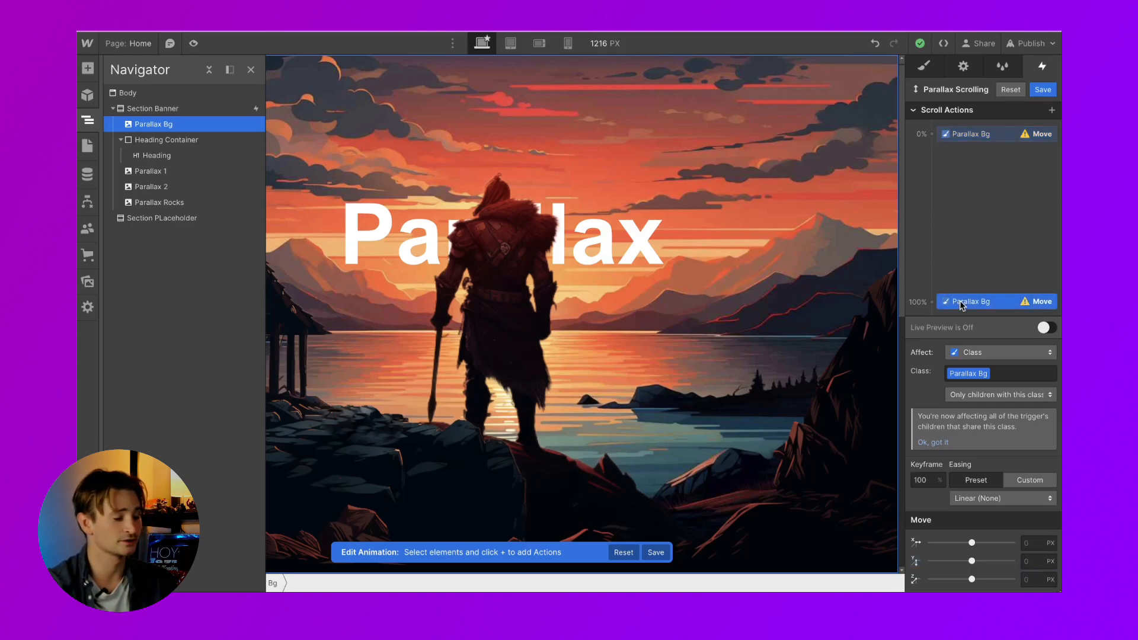
left_click(1037, 561)
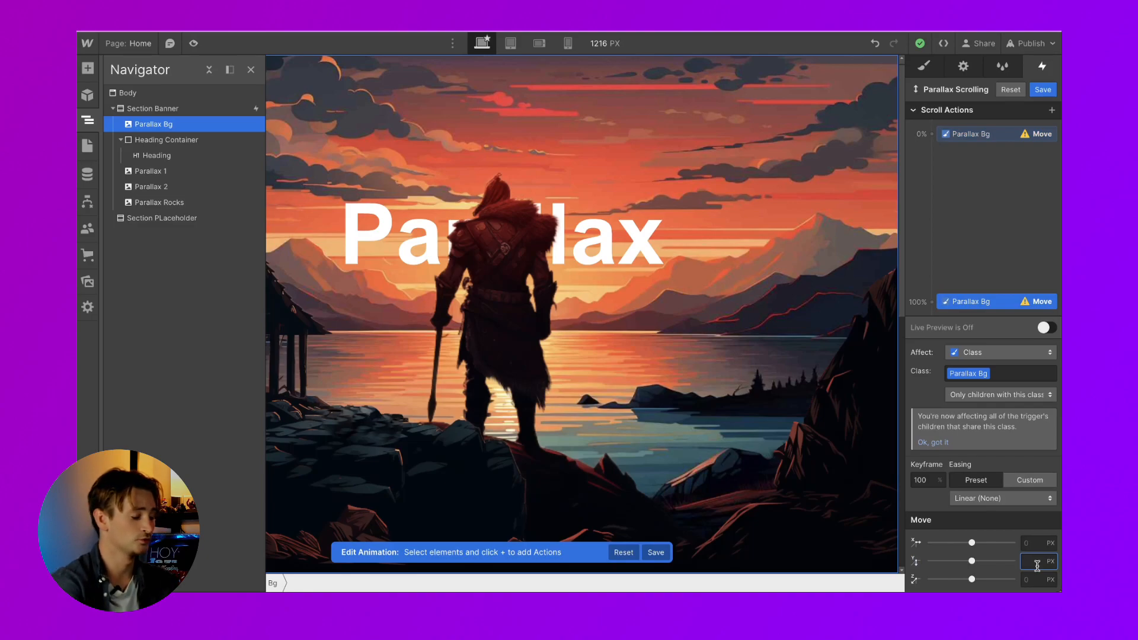
key("Return")
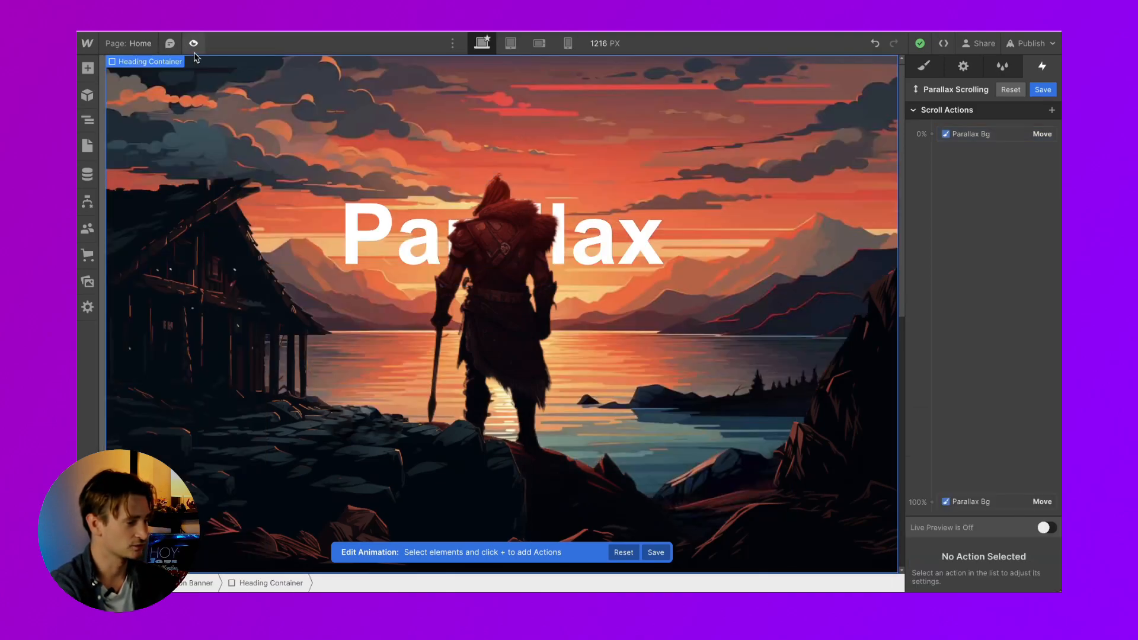
Preview the page and scroll through the banner to check the Parallax Bg movement
left_click(193, 43)
scroll(325, 324, "down", 2)
scroll(325, 325, "up", 2)
scroll(325, 324, "down", 3)
scroll(325, 325, "up", 3)
scroll(314, 299, "up", 1)
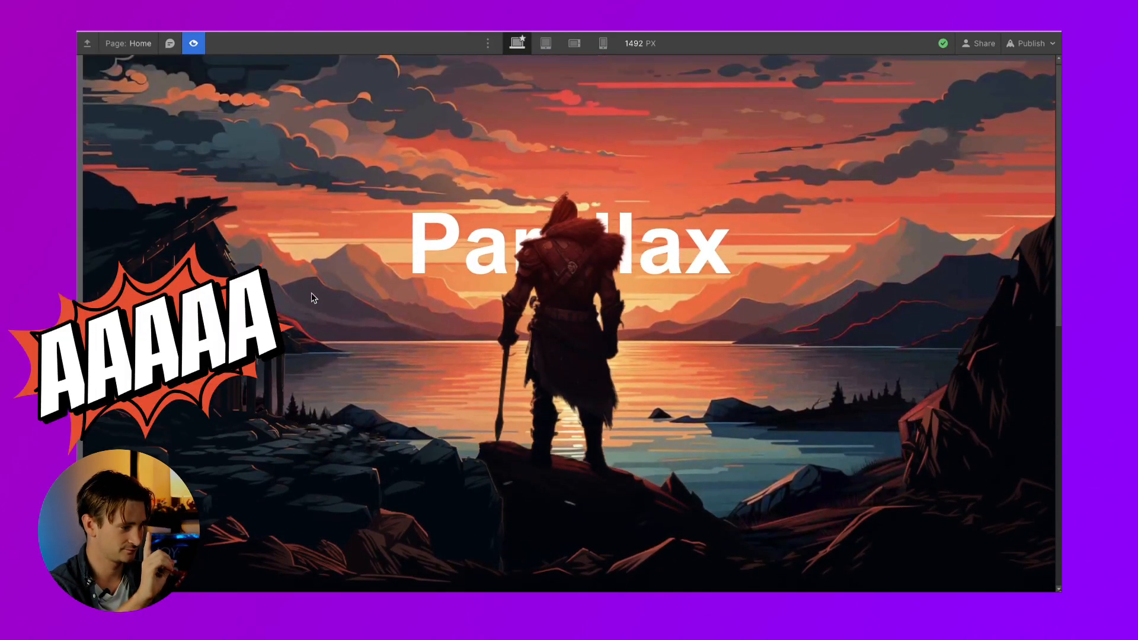
left_click(193, 43)
Set the Section PLaceholder's position to Relative with a z-index of 5
left_click(275, 250)
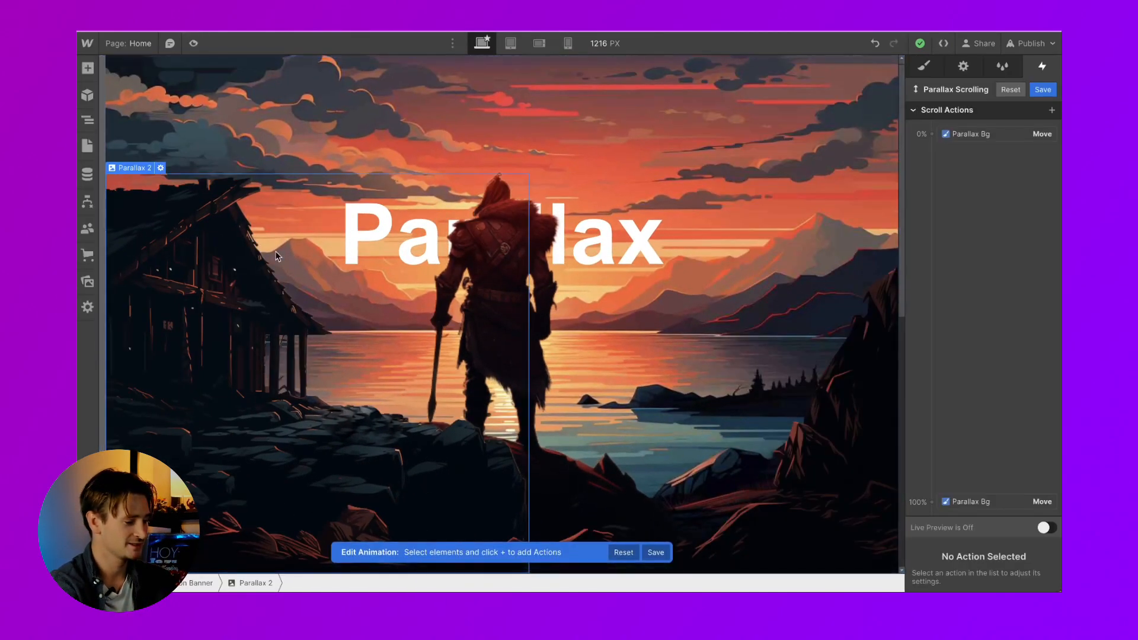
scroll(299, 264, "down", 4)
left_click(460, 350)
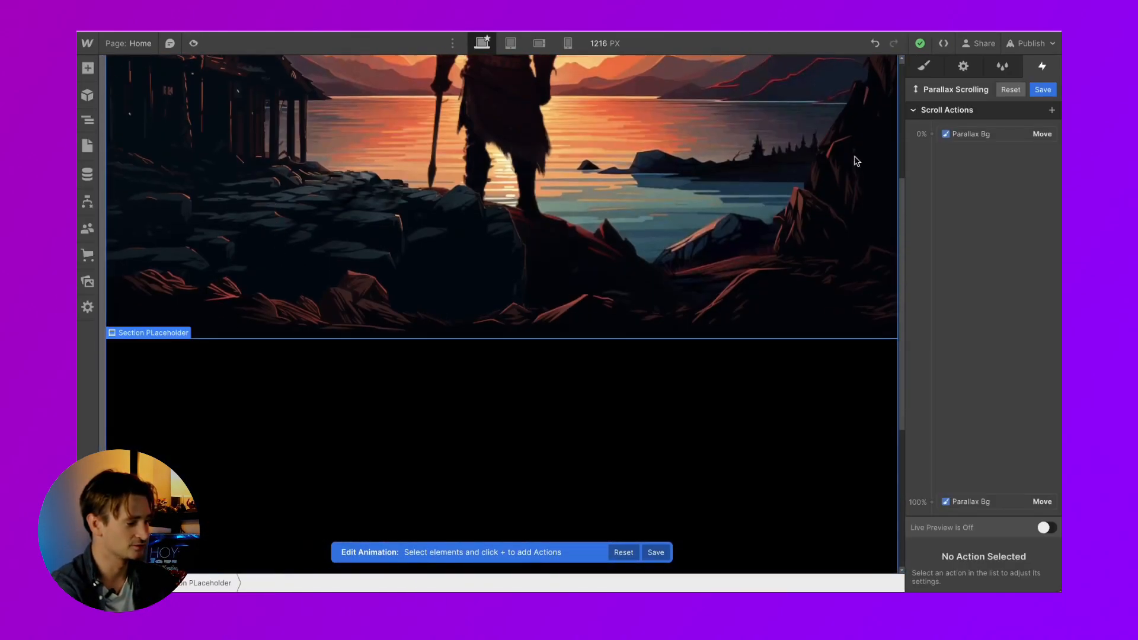
left_click(925, 66)
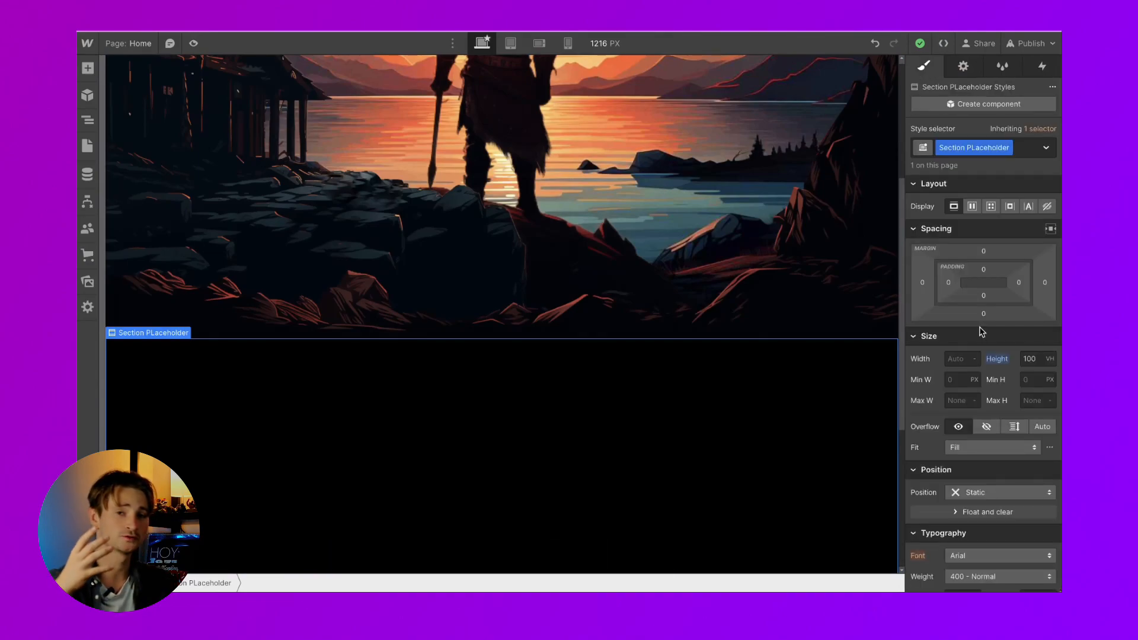
scroll(990, 383, "down", 3)
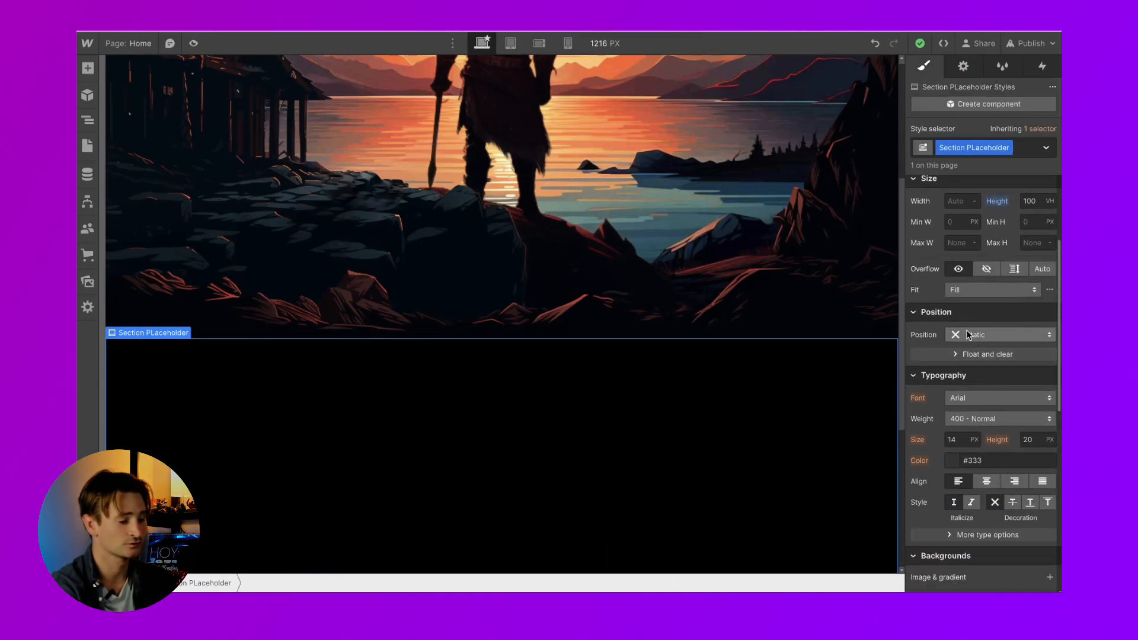
left_click(1008, 335)
left_click(970, 356)
type("2")
Preview the page again and scroll up and down to check how the placeholder section overlaps the moving background
left_click(194, 43)
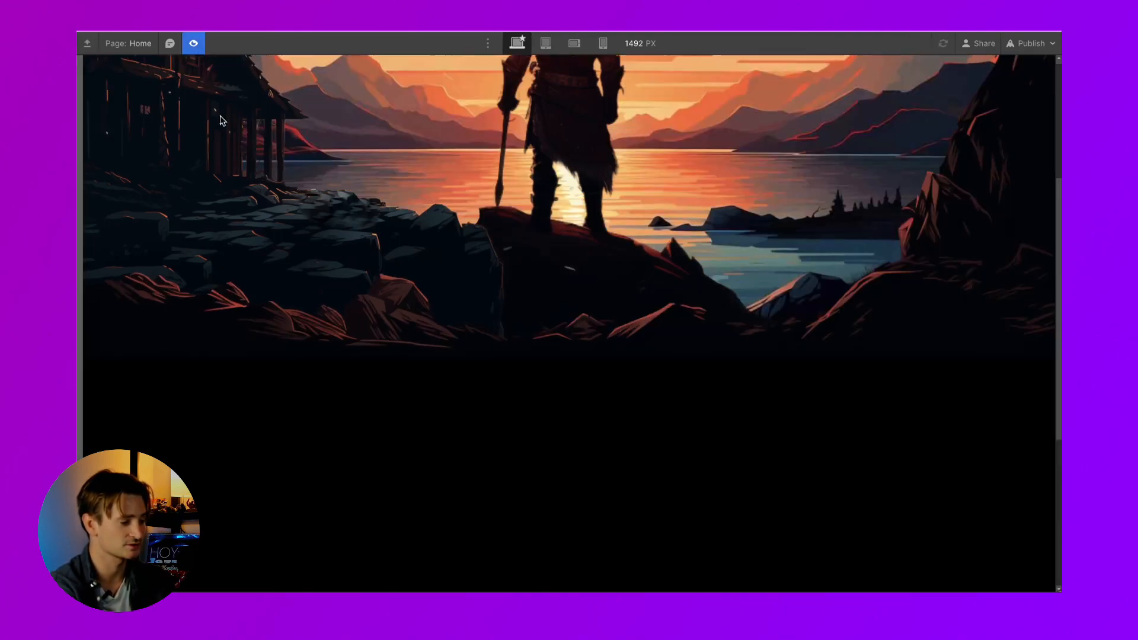
scroll(326, 418, "up", 3)
scroll(326, 418, "up", 5)
scroll(326, 418, "down", 5)
scroll(326, 418, "up", 5)
scroll(326, 418, "down", 4)
scroll(326, 418, "up", 3)
scroll(327, 418, "down", 3)
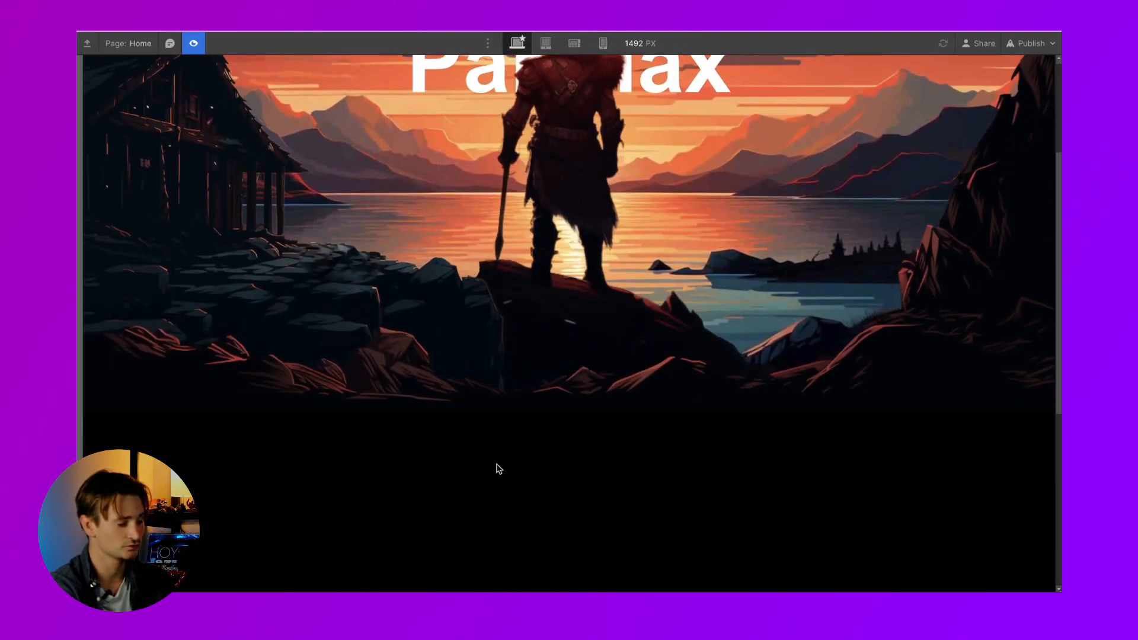
left_click(188, 48)
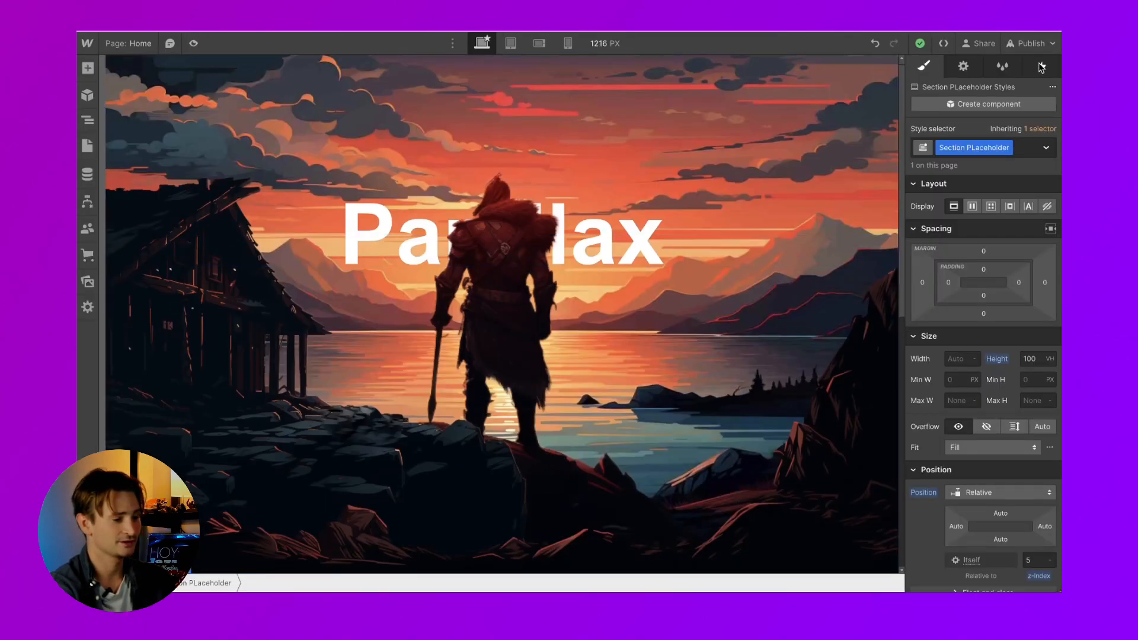
Reopen the Section Banner's Parallax Scrolling animation for editing
left_click(1041, 66)
left_click(87, 119)
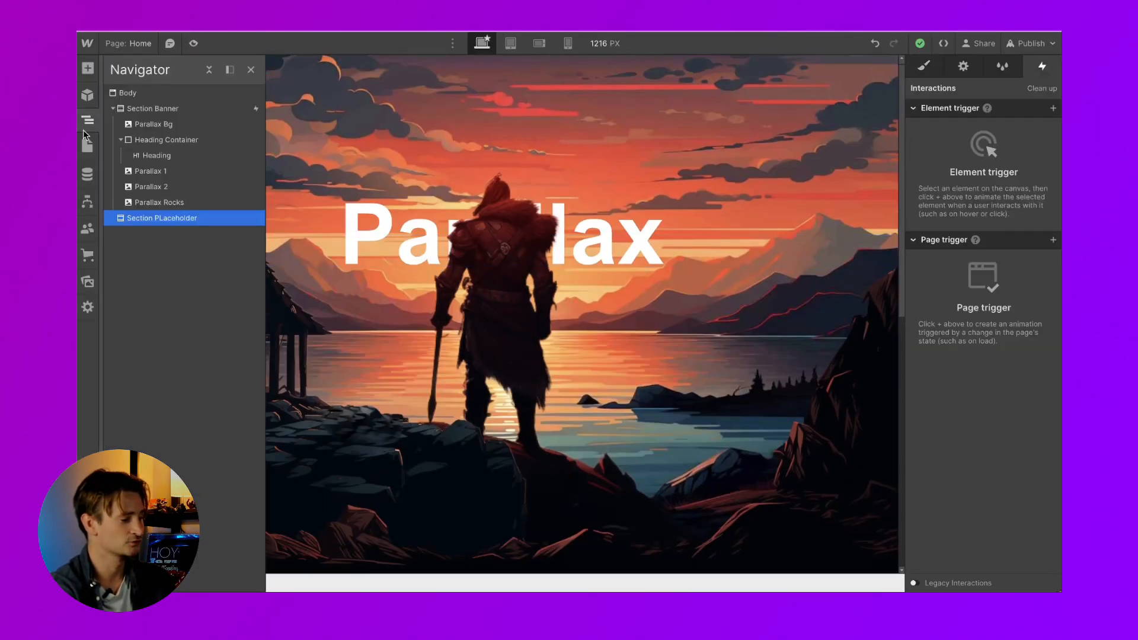
left_click(144, 109)
left_click(962, 128)
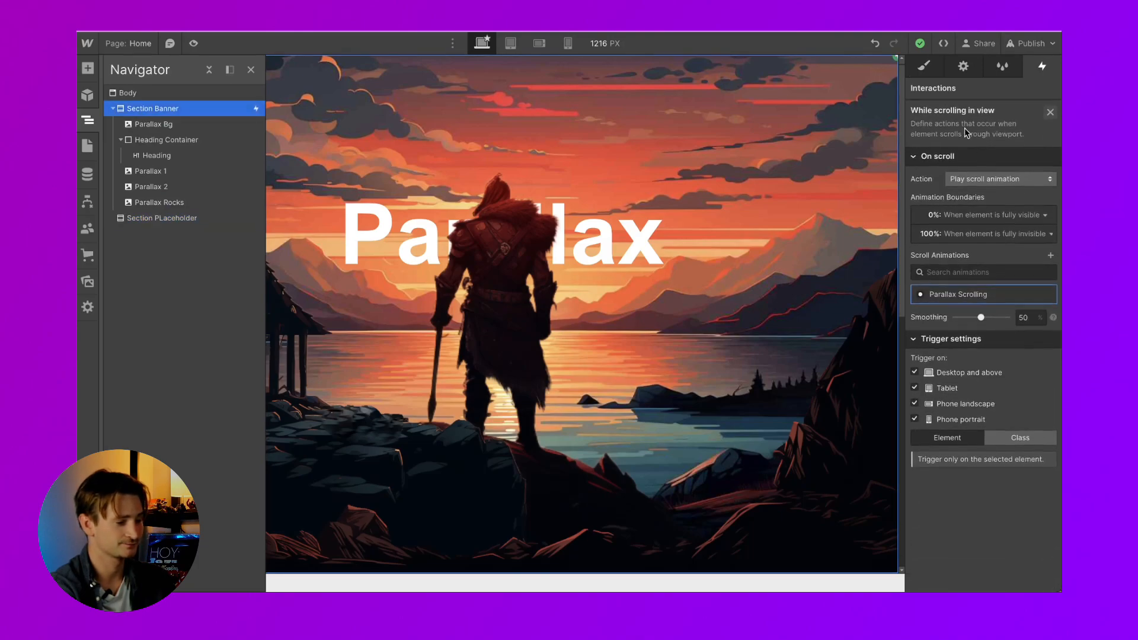
left_click(972, 290)
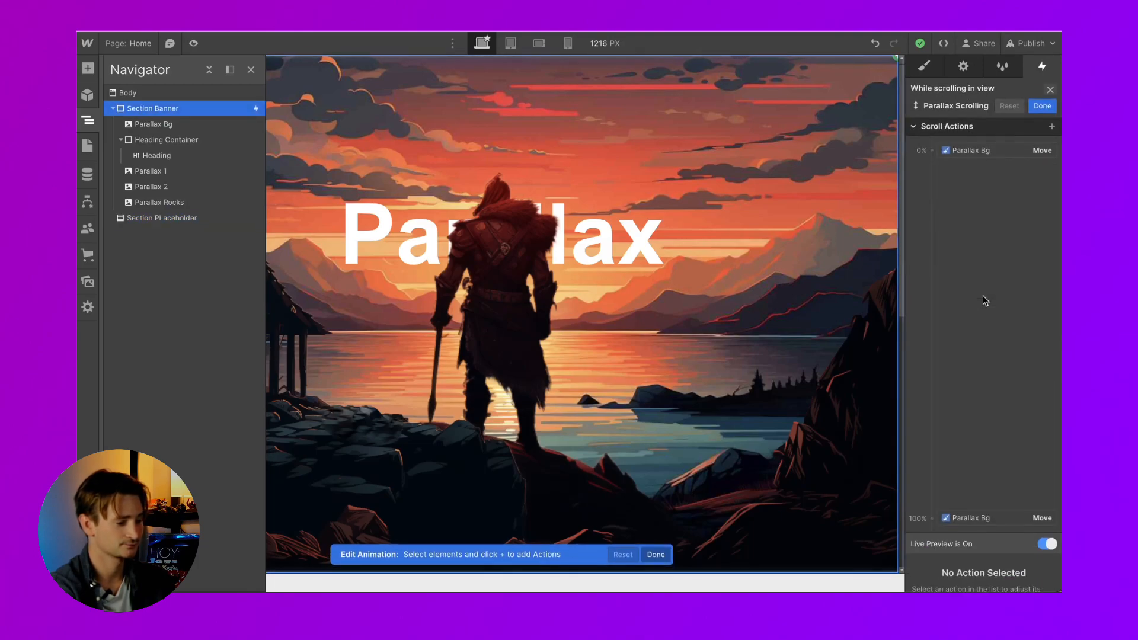
Add Move actions for Parallax 1 with a Y offset of 0 px at 0% and 200 px at 100%
left_click(156, 171)
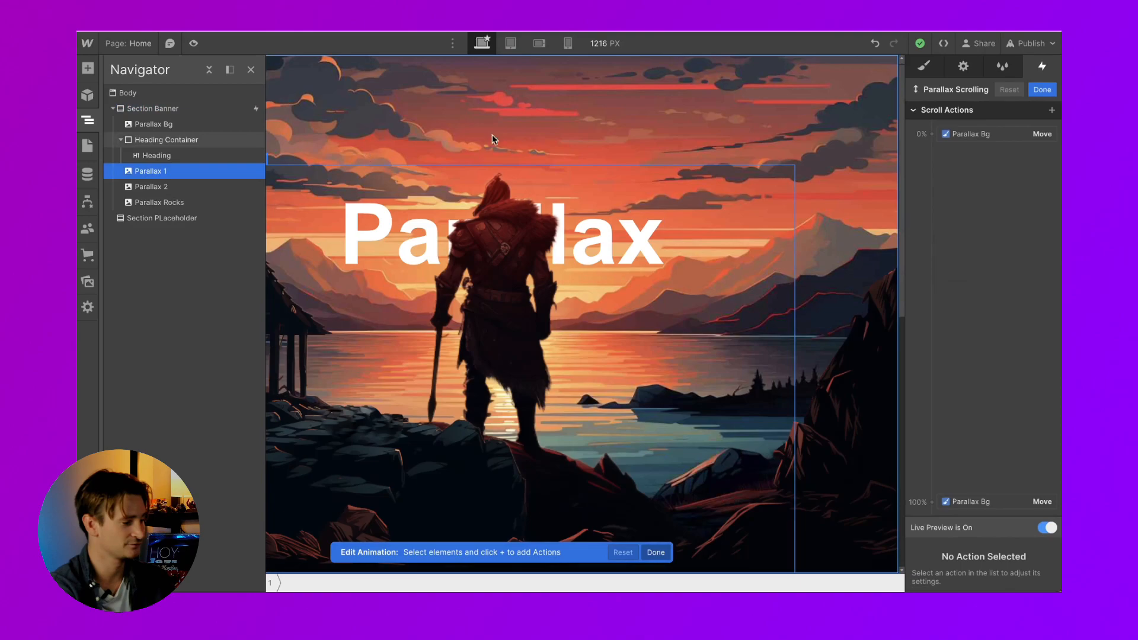
left_click(1052, 111)
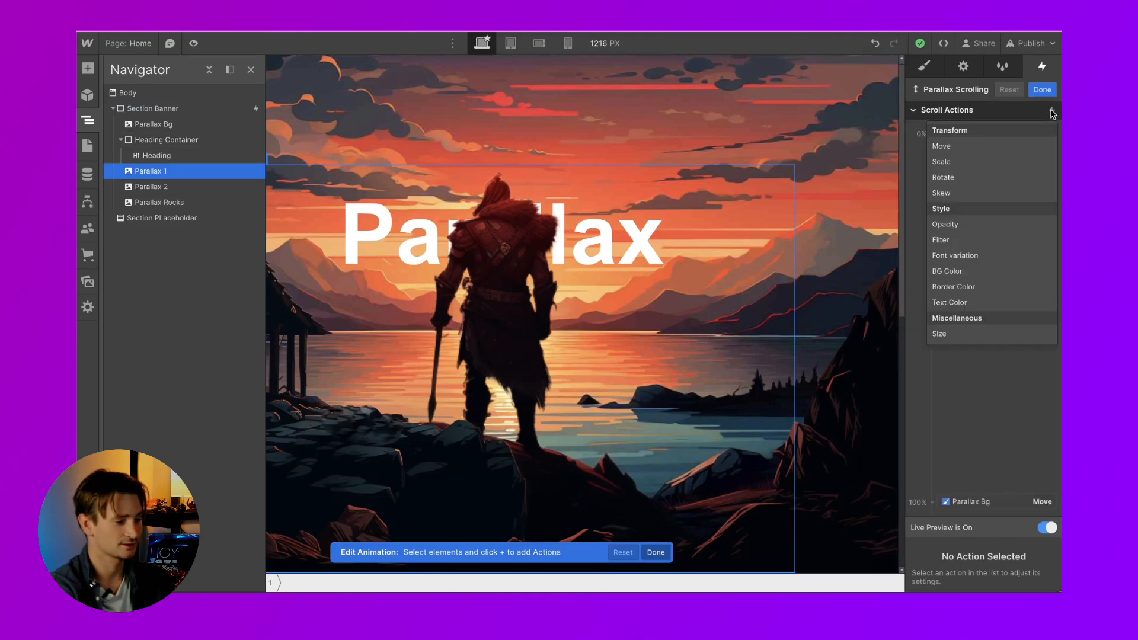
left_click(958, 152)
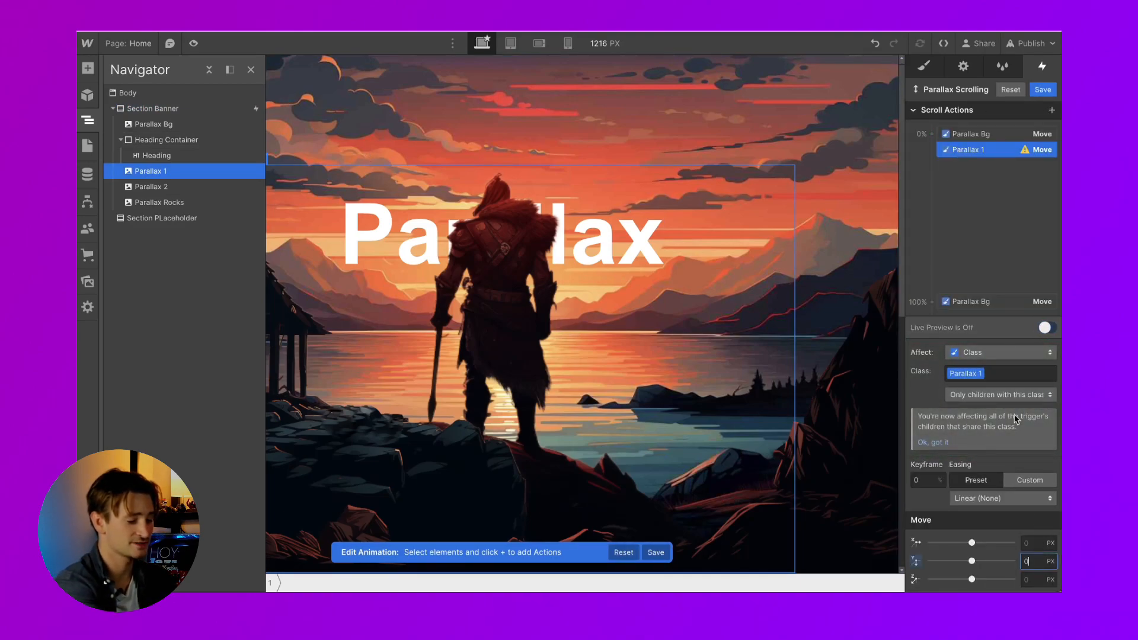
left_click(1051, 110)
left_click(975, 150)
left_click_drag(996, 169, 998, 249)
left_click_drag(994, 308, 995, 307)
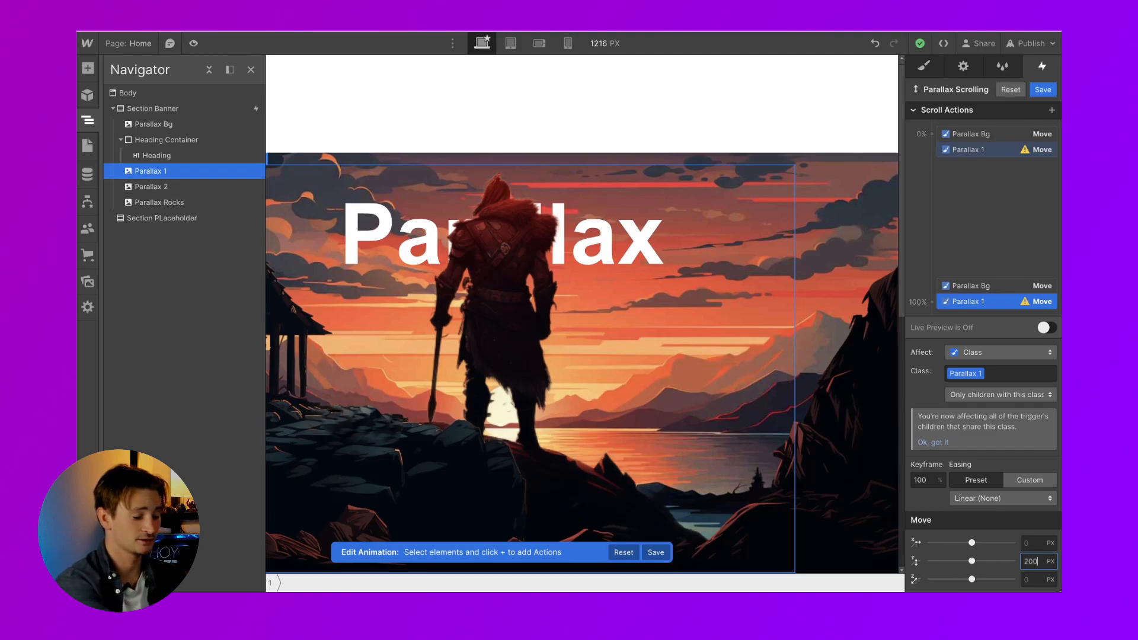
type("200")
key("Return")
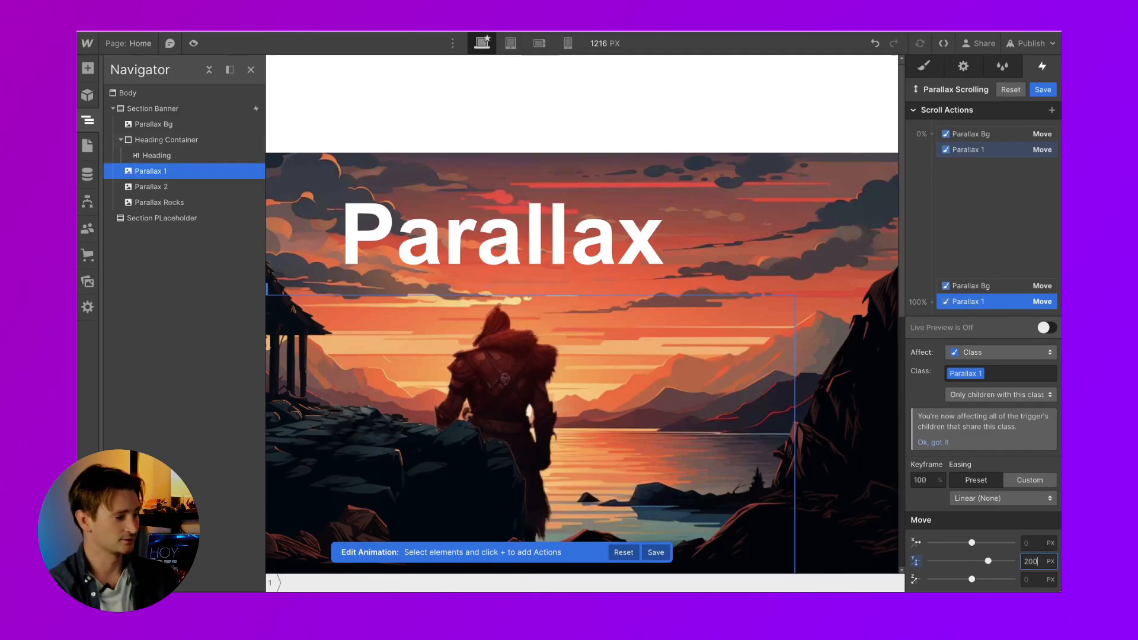
Preview the page and scroll to check how Parallax 1 moves against the background
left_click(193, 43)
scroll(358, 312, "down", 2)
scroll(355, 307, "up", 1)
scroll(355, 307, "down", 2)
scroll(336, 272, "up", 2)
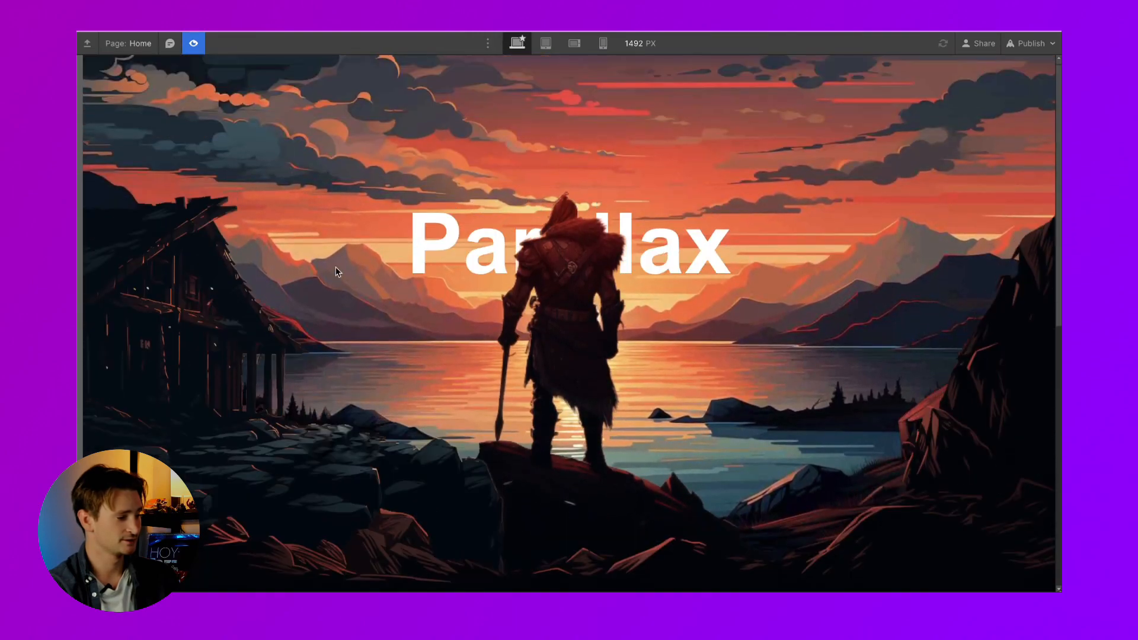
left_click(193, 43)
Add Move actions for Parallax 2 with a Y offset of 0 px at 0% and 300 px at 100%
left_click(87, 120)
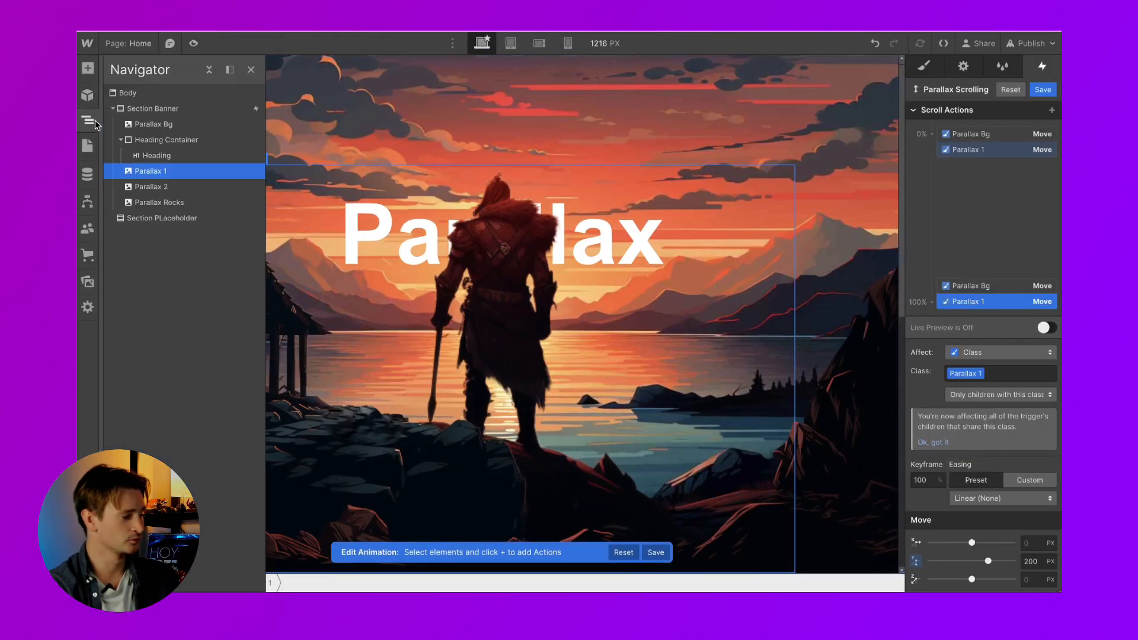
left_click(148, 185)
left_click(1052, 110)
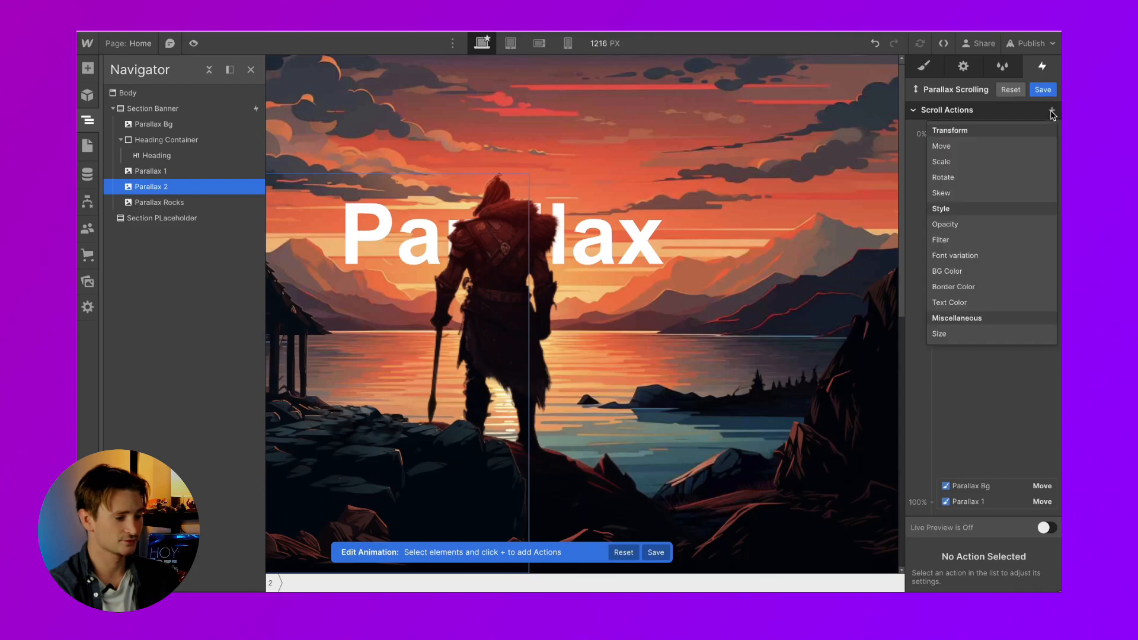
left_click(944, 146)
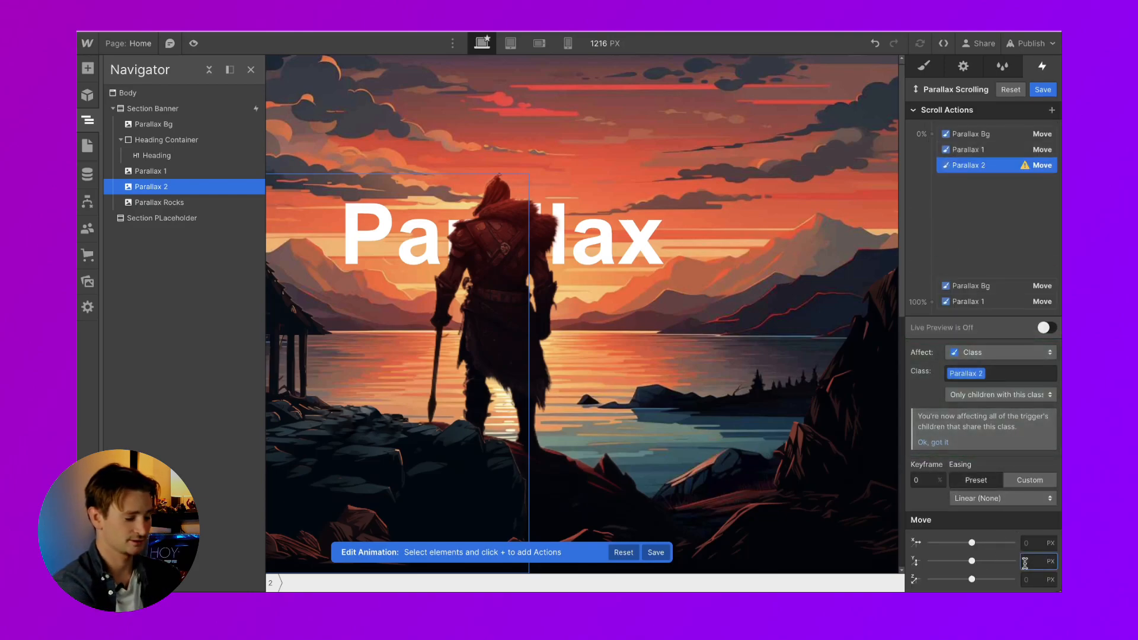
left_click(1051, 111)
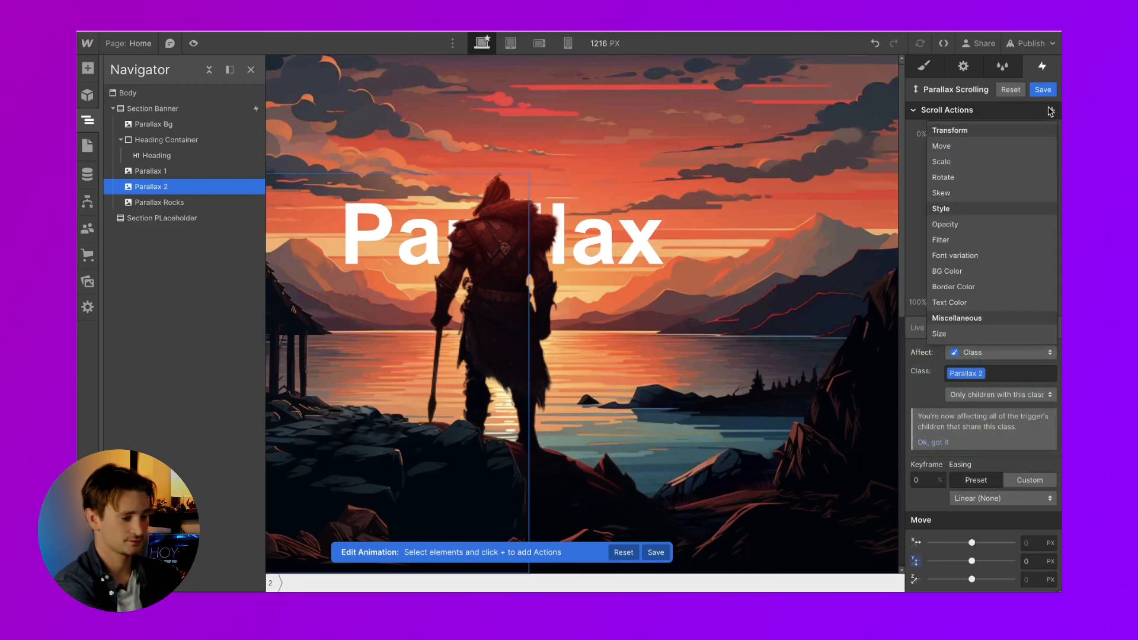
left_click(942, 145)
left_click(976, 301)
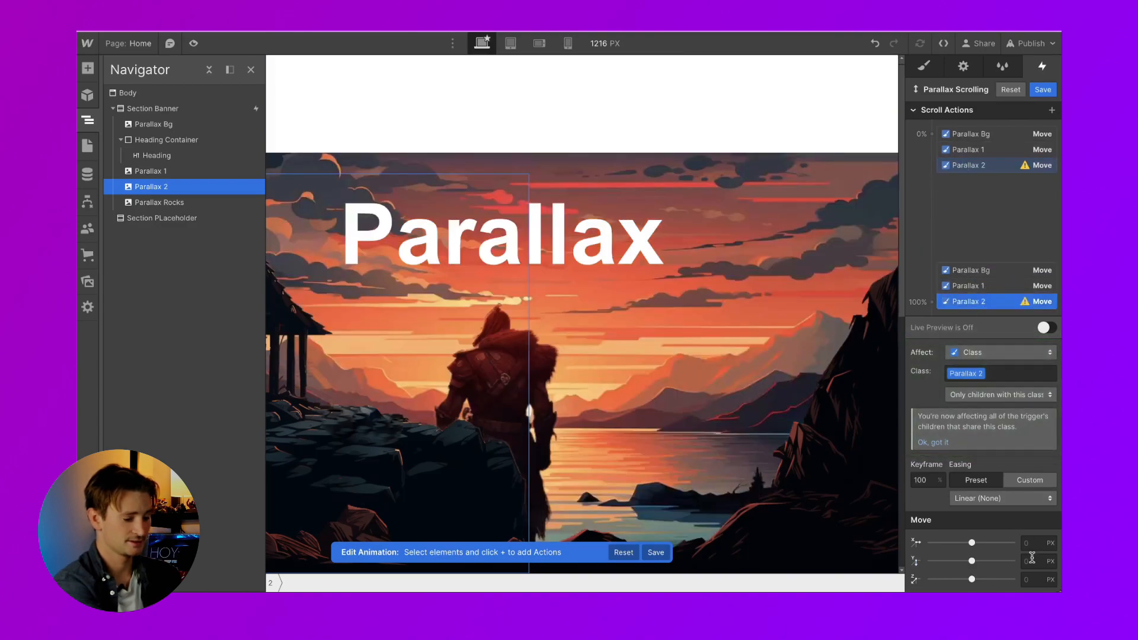
type("300")
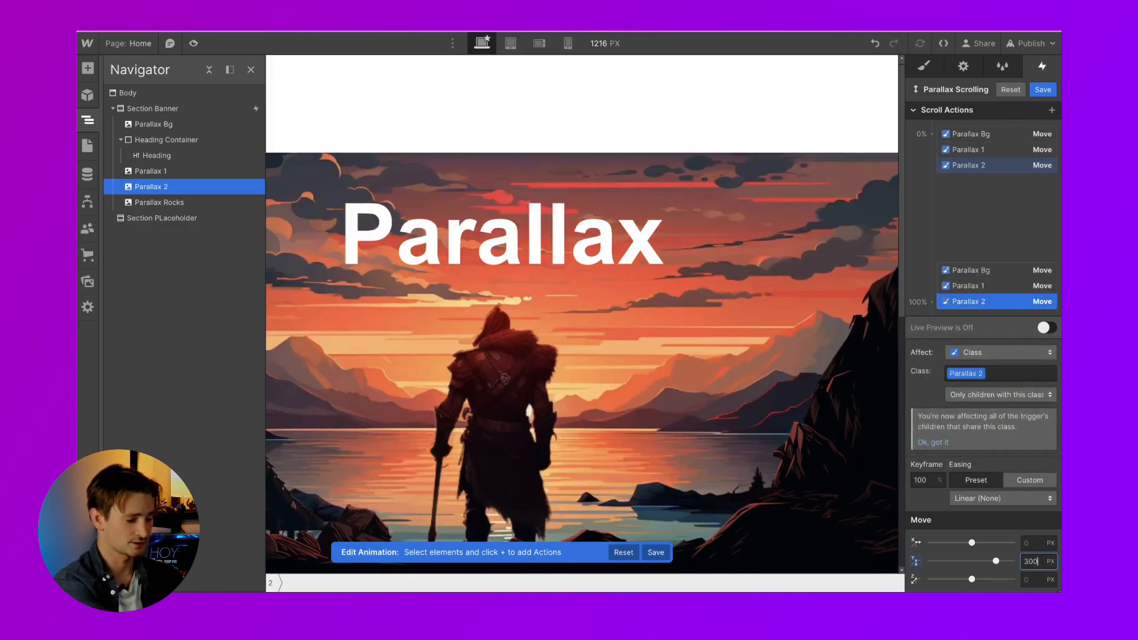
Add Move actions for the Heading Container with a Y offset of 0 px at 0% and 50 px at 100%
left_click(193, 140)
left_click(1052, 111)
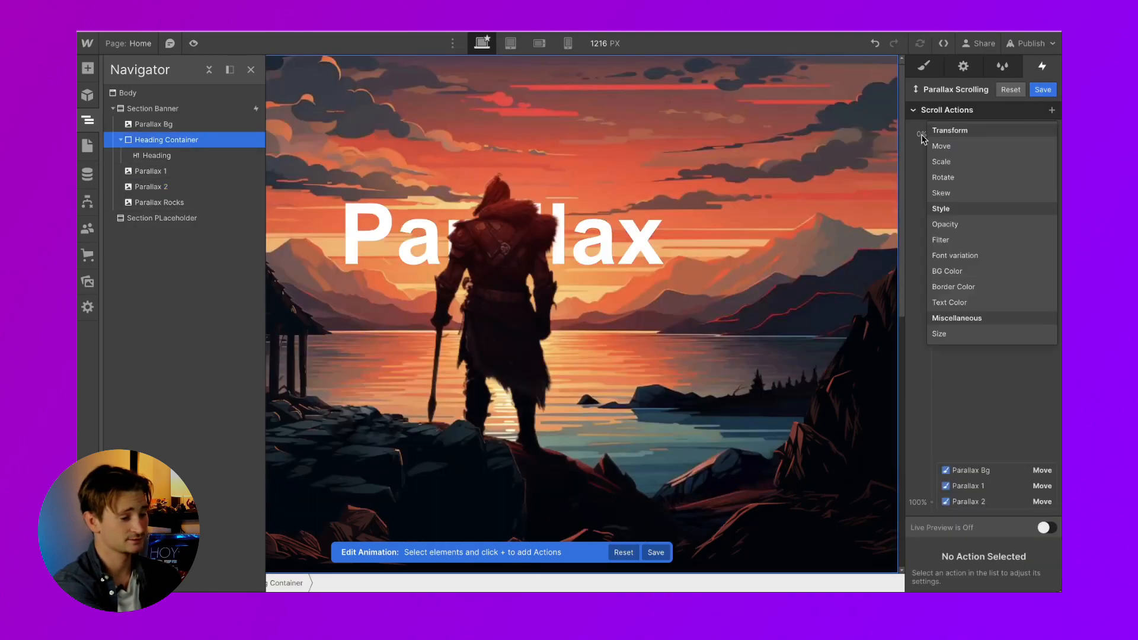
left_click(937, 148)
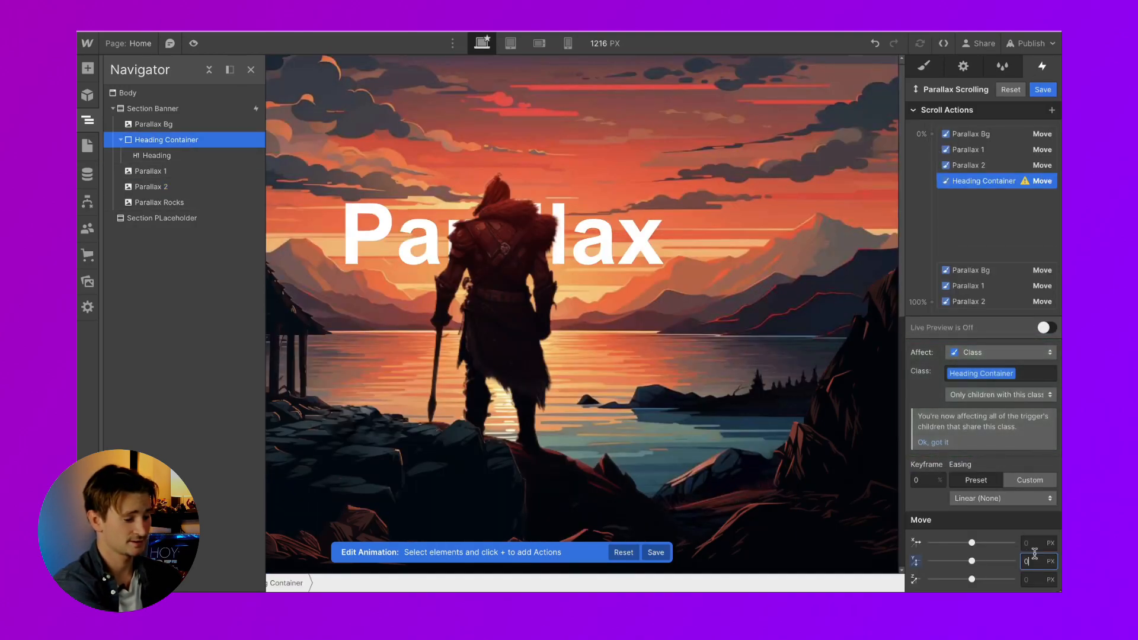
left_click(1052, 110)
left_click(988, 151)
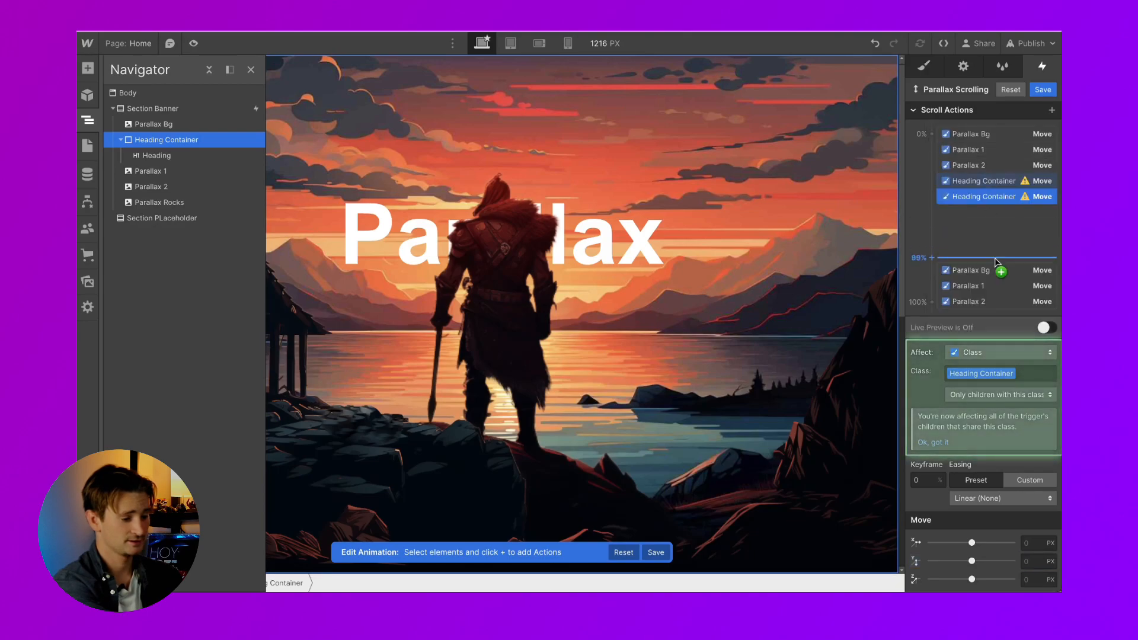
left_click_drag(979, 201, 984, 301)
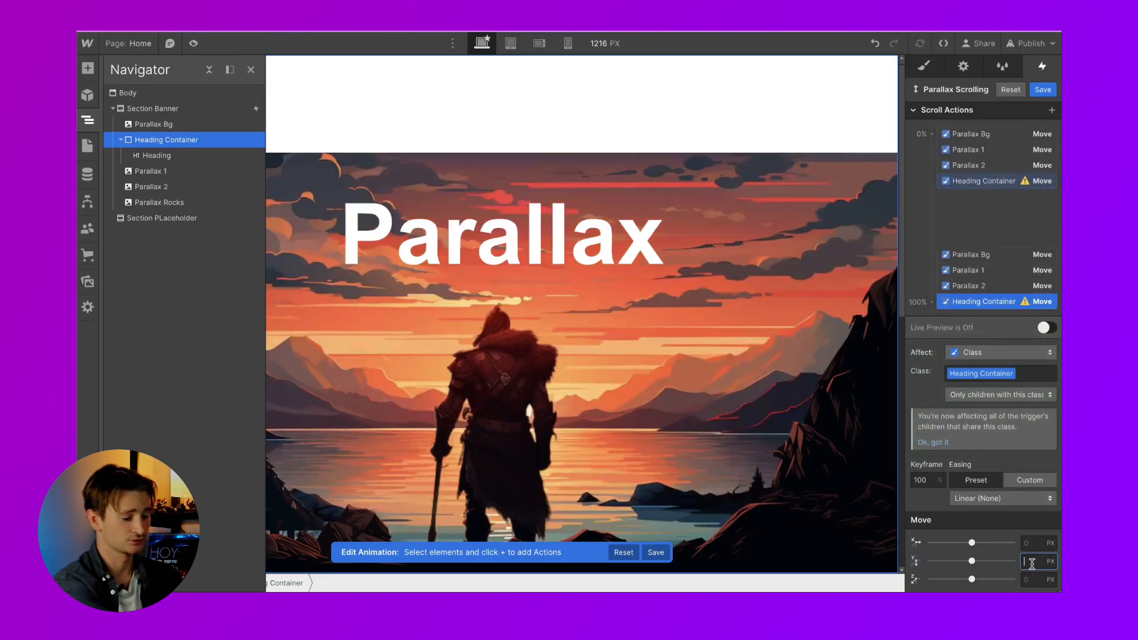
type("50")
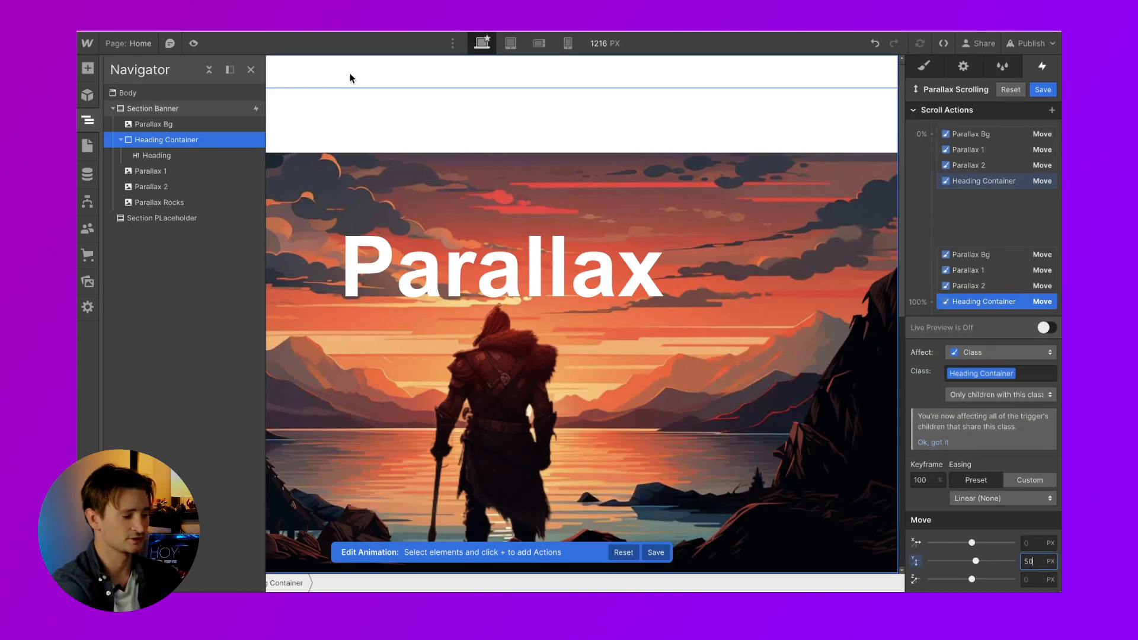
Preview the page and scroll up and down to check how the heading moves relative to the other layers
left_click(199, 44)
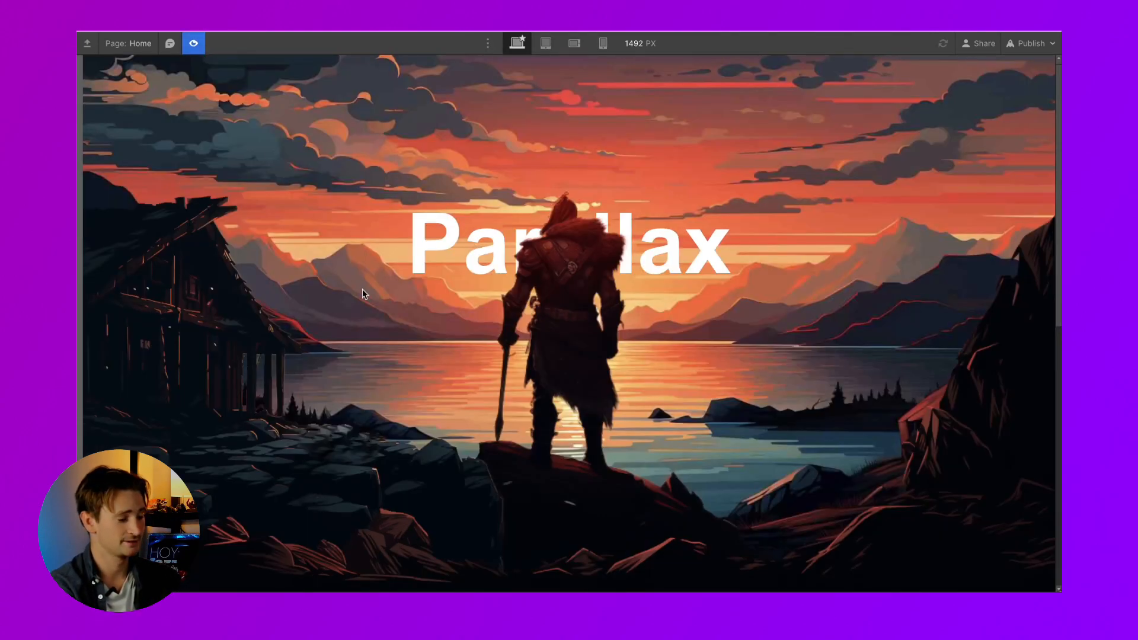
scroll(363, 290, "down", 3)
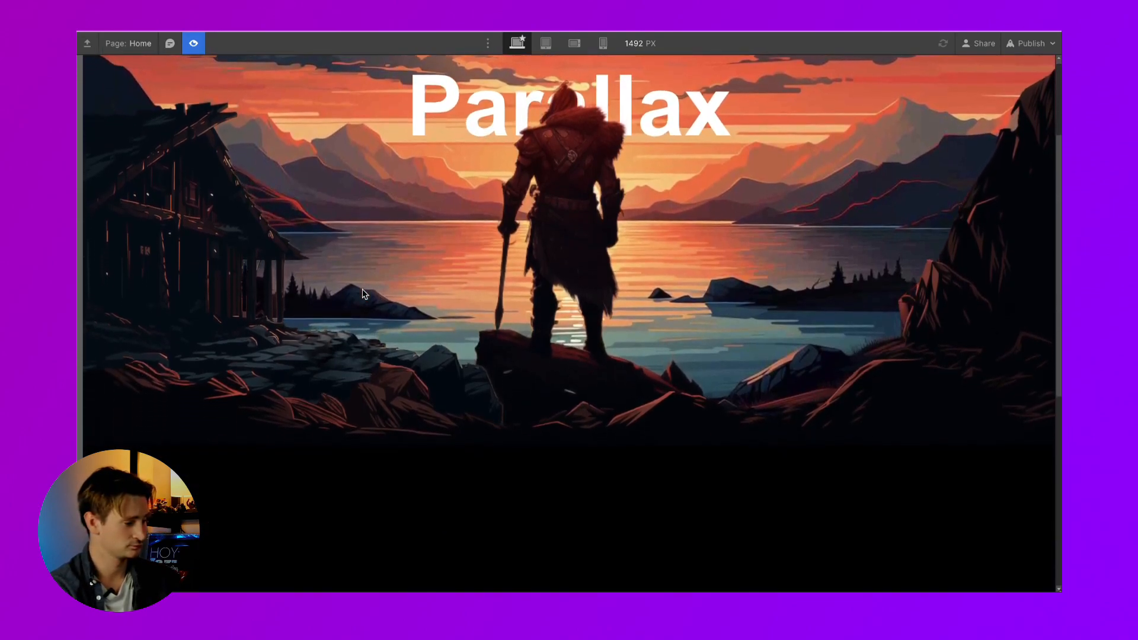
scroll(362, 290, "up", 3)
scroll(362, 290, "down", 3)
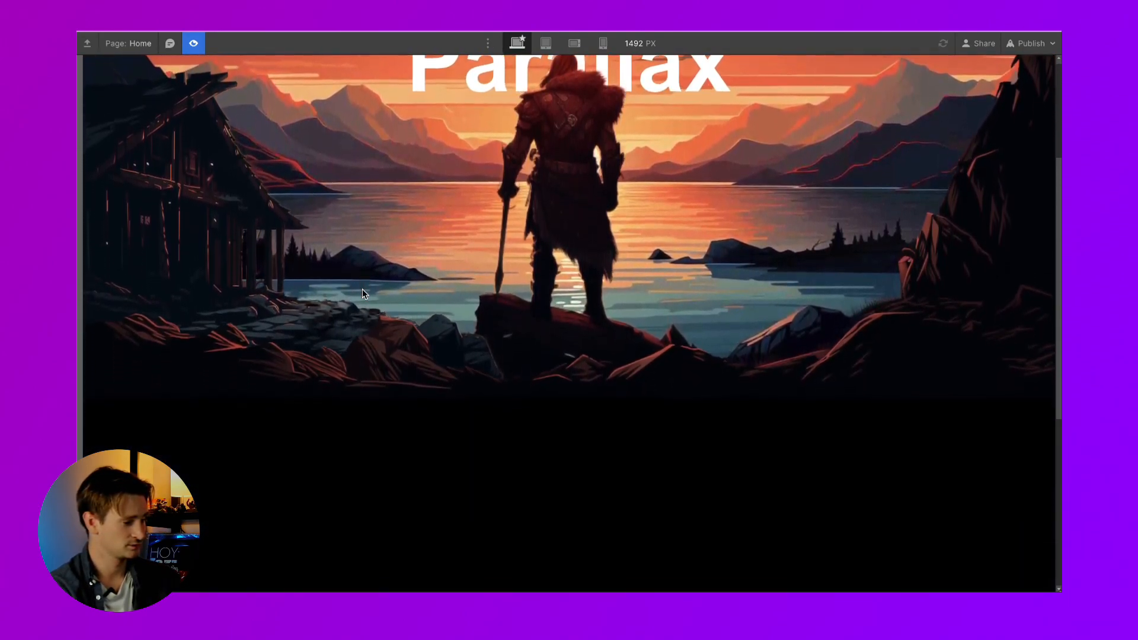
scroll(362, 289, "up", 2)
scroll(364, 293, "down", 3)
scroll(363, 293, "up", 4)
scroll(362, 289, "down", 3)
scroll(361, 289, "up", 3)
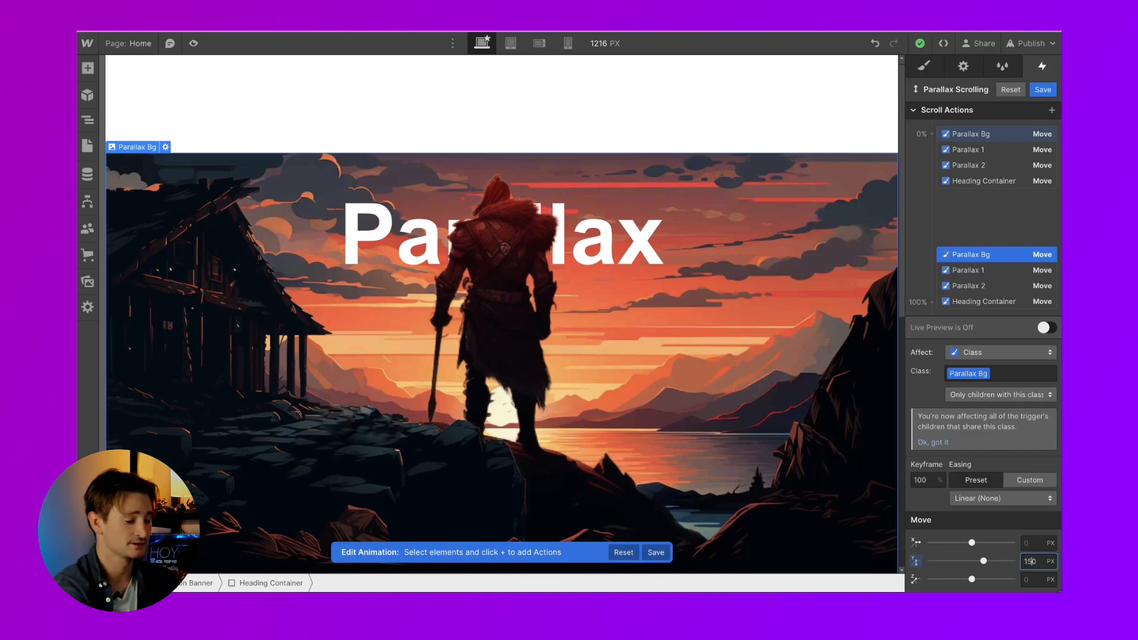
Set the 100% Y offsets to 100 px for Parallax Bg, 200 px for Parallax 1 and 300 px for the Heading Container
key("Return")
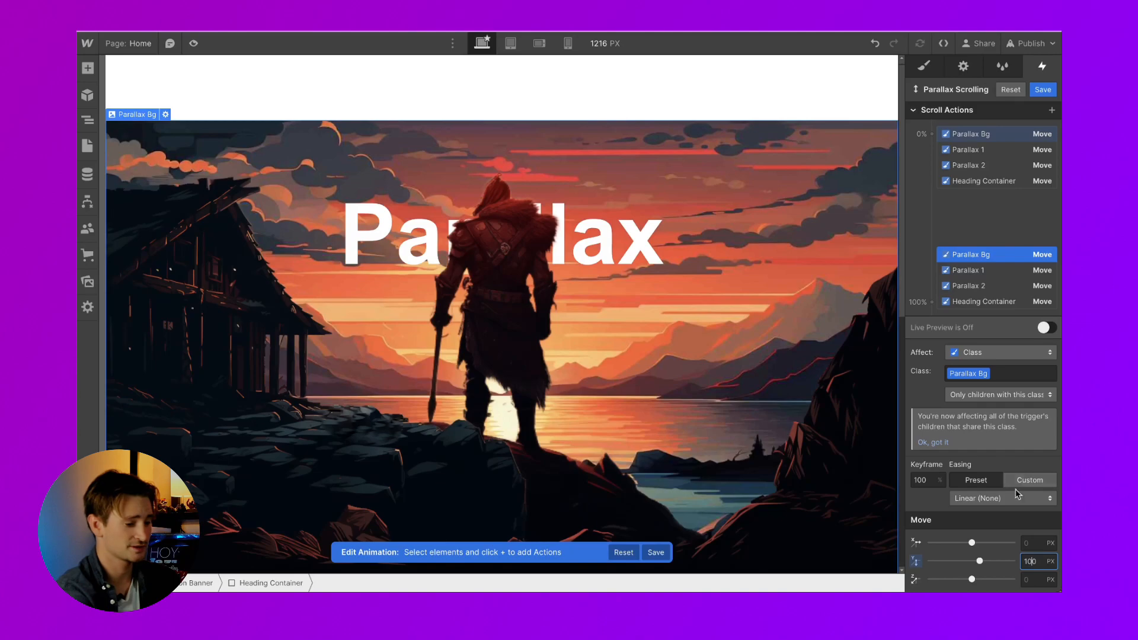
left_click(985, 270)
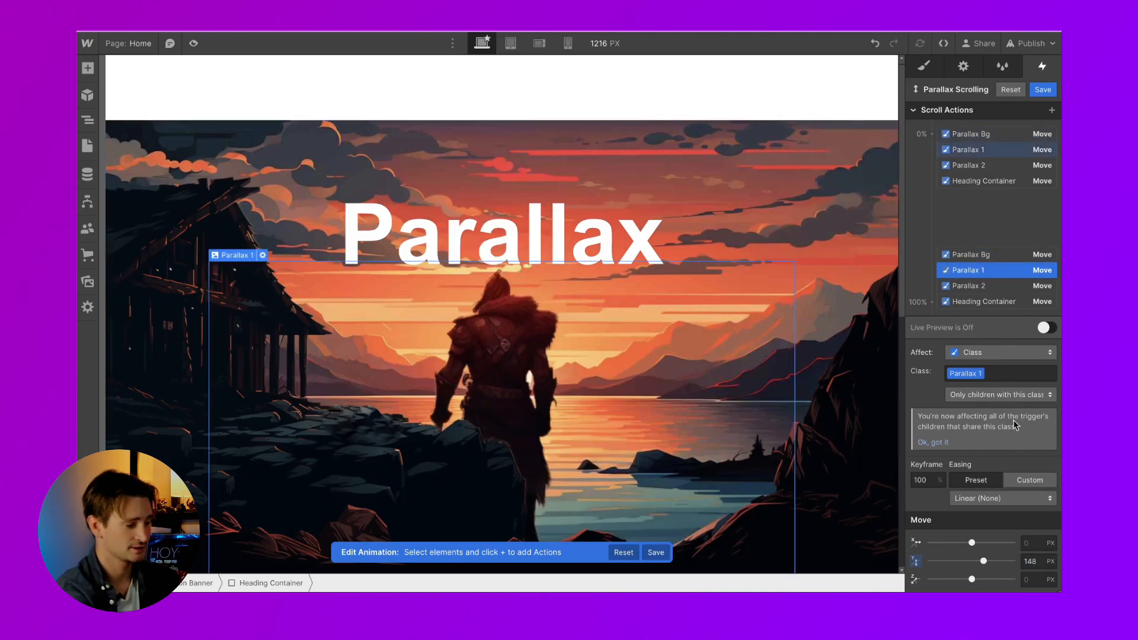
type("150")
key("Return")
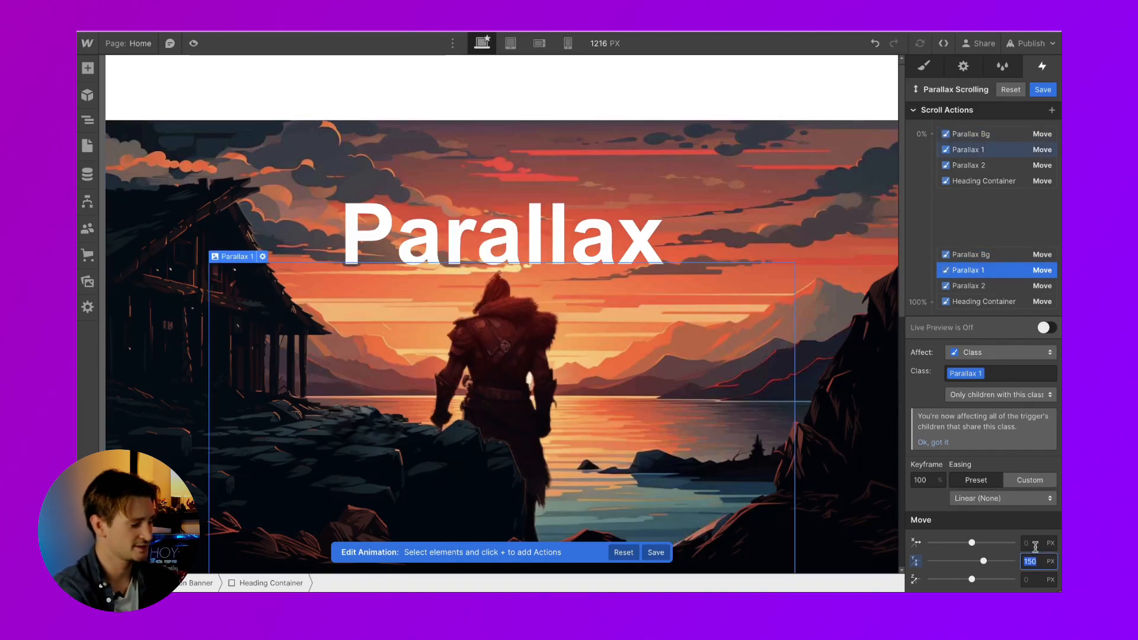
type("200")
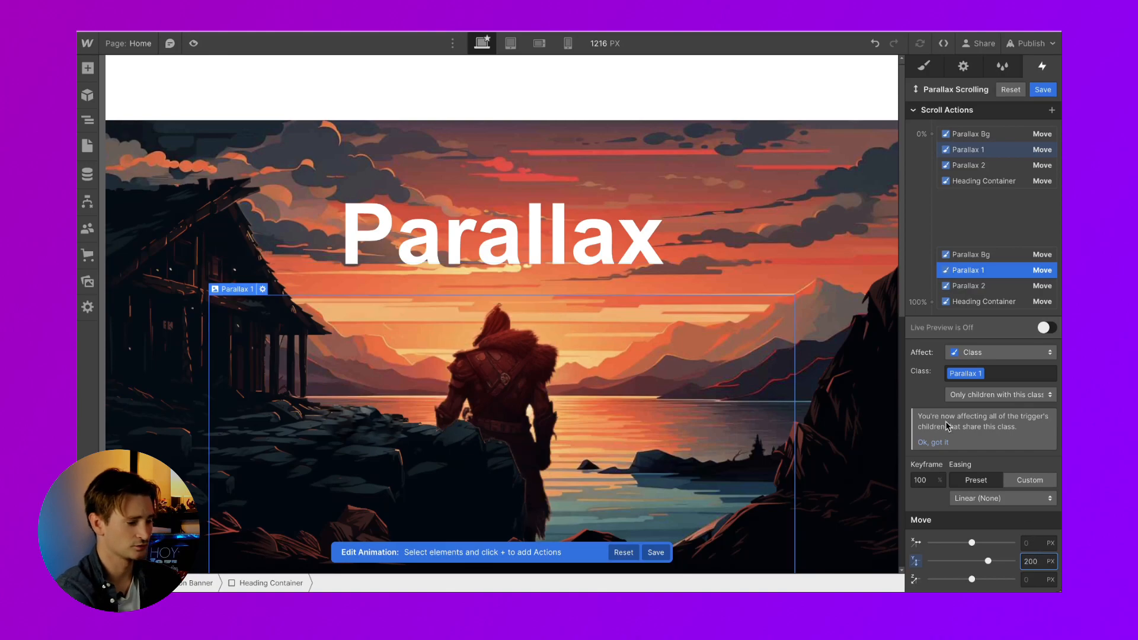
left_click(969, 286)
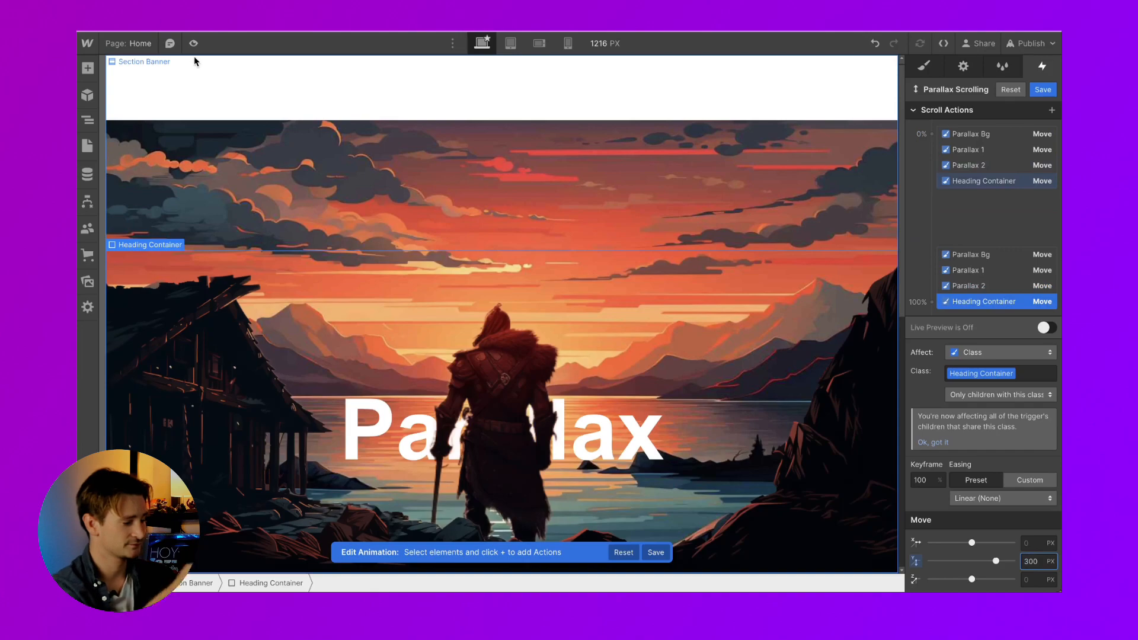
Preview the page and scroll through the banner to check the adjusted movement of all layers
left_click(194, 44)
scroll(348, 275, "down", 5)
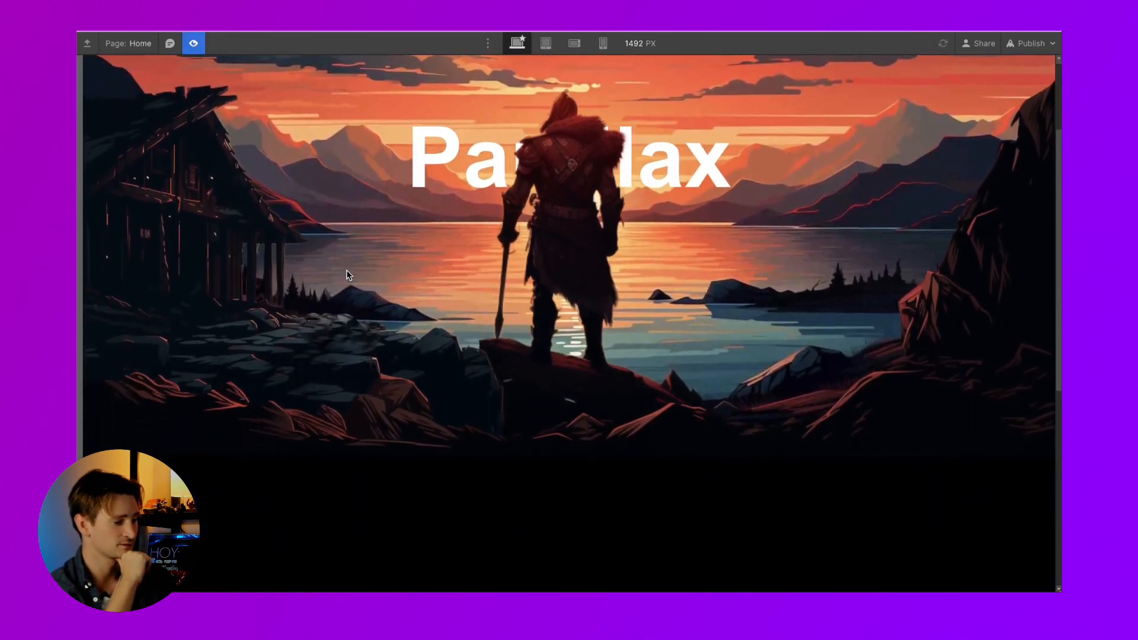
scroll(349, 275, "up", 3)
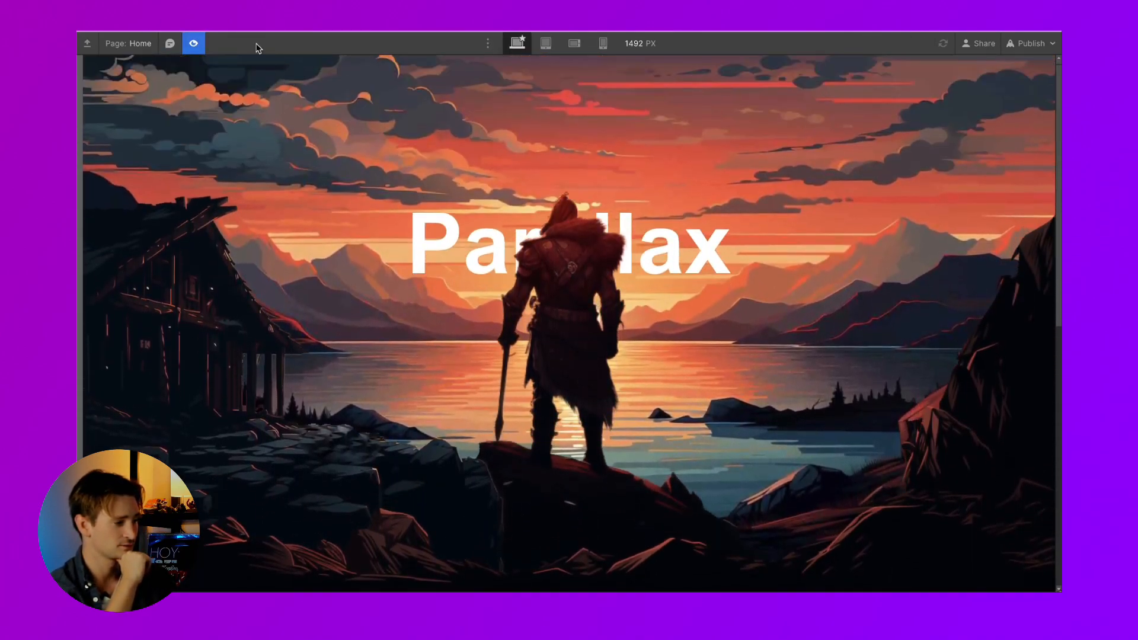
key("Escape")
left_click(194, 43)
scroll(259, 203, "down", 5)
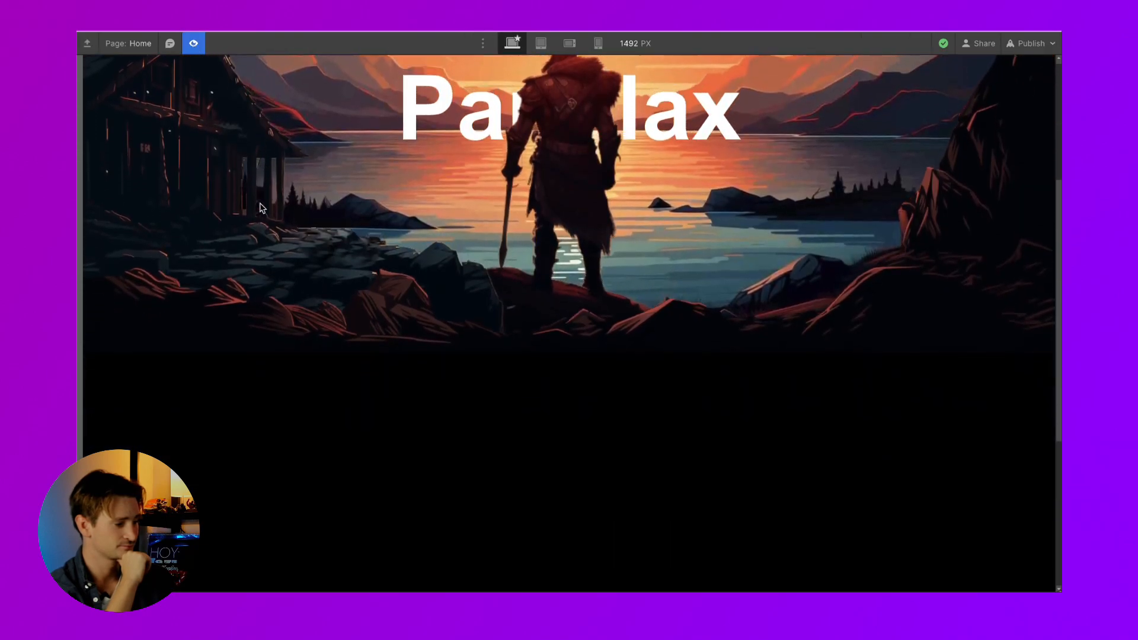
scroll(260, 203, "up", 5)
key("Escape")
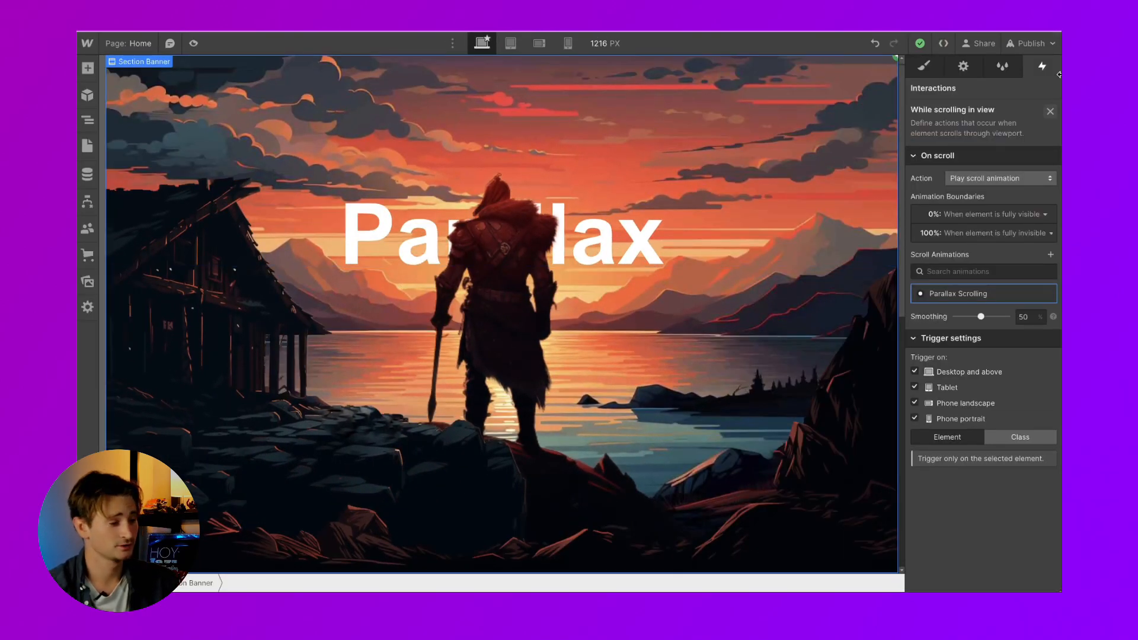
Publish the site with the Parallax Scrolling animation
left_click(1051, 45)
left_click(987, 234)
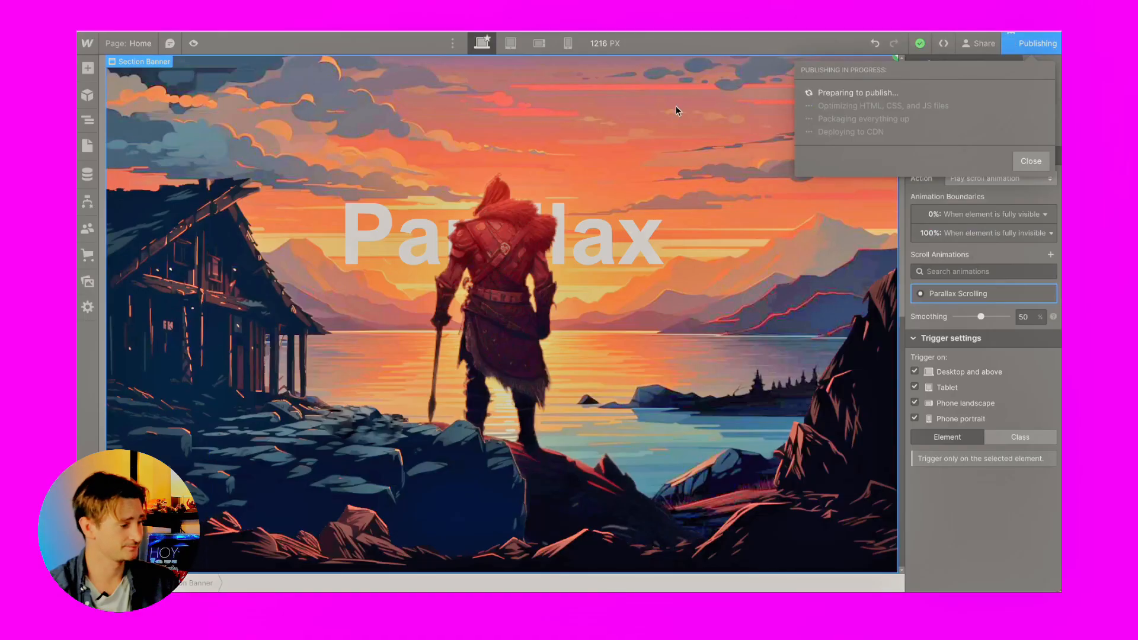